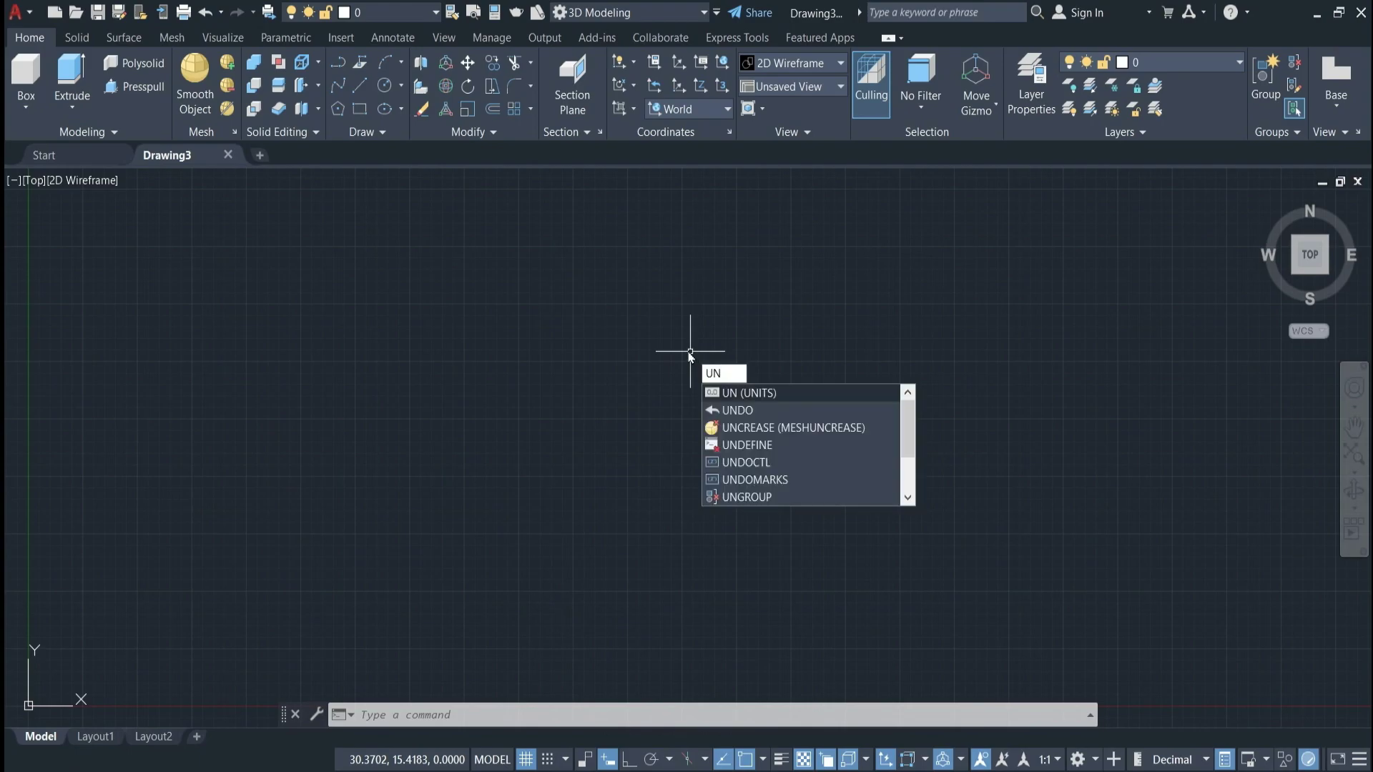
Set drawing units to length precision 0 and a Millimeters insertion scale
click(728, 393)
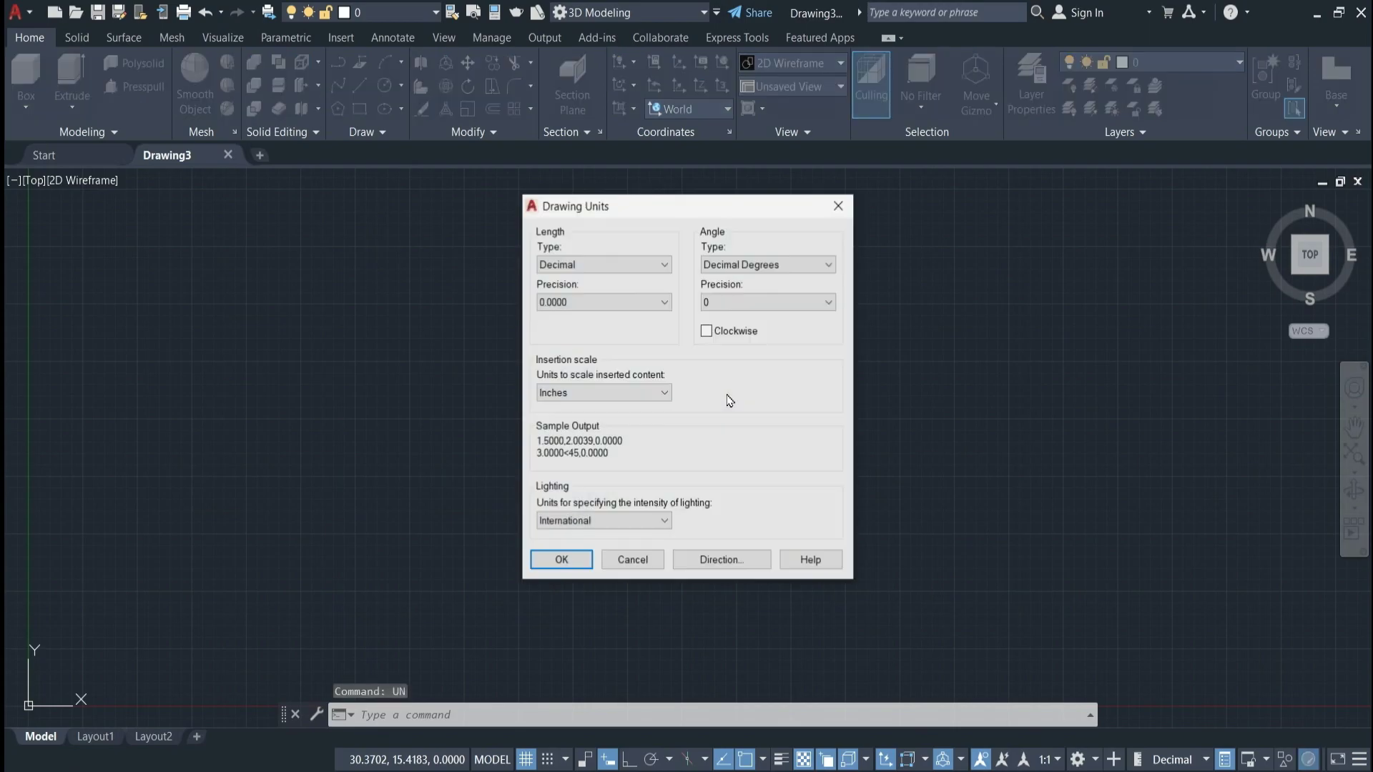
click(652, 304)
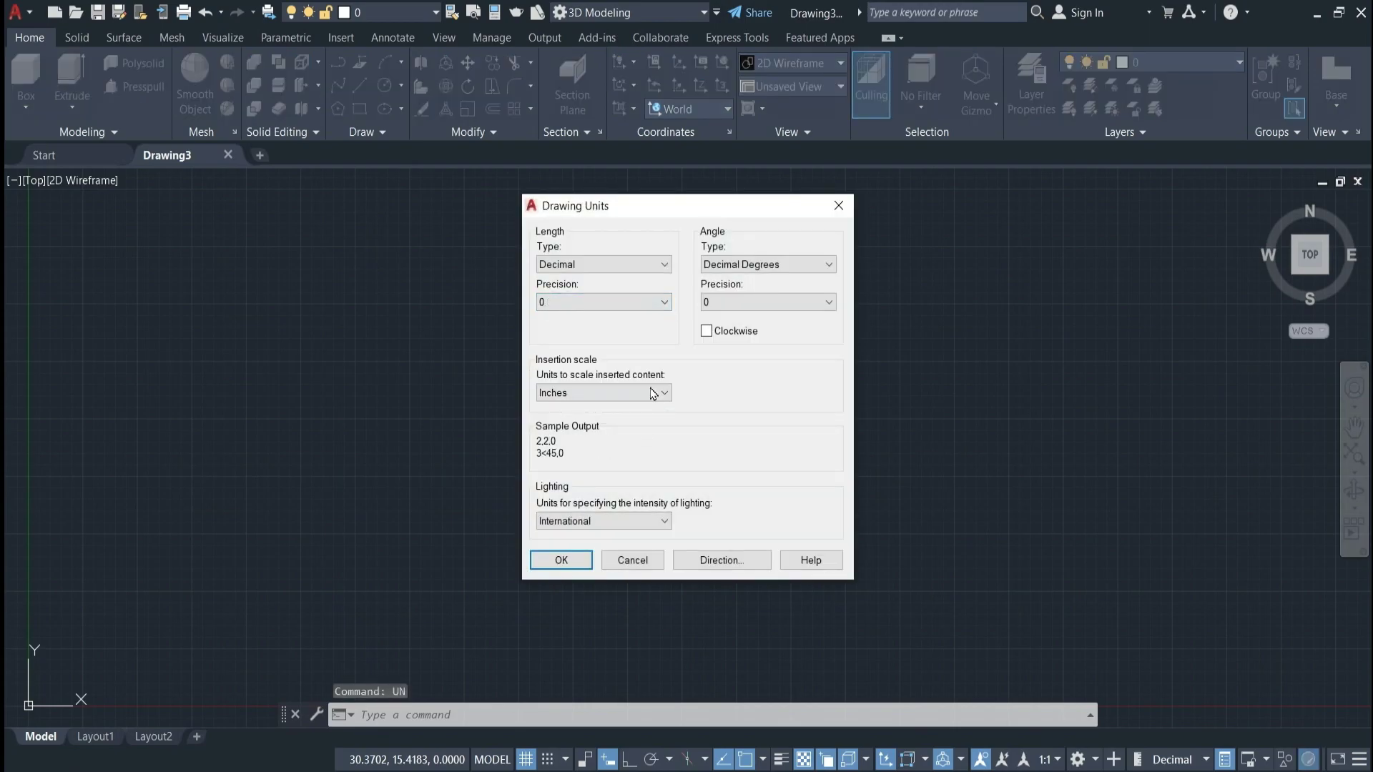
click(604, 392)
click(600, 470)
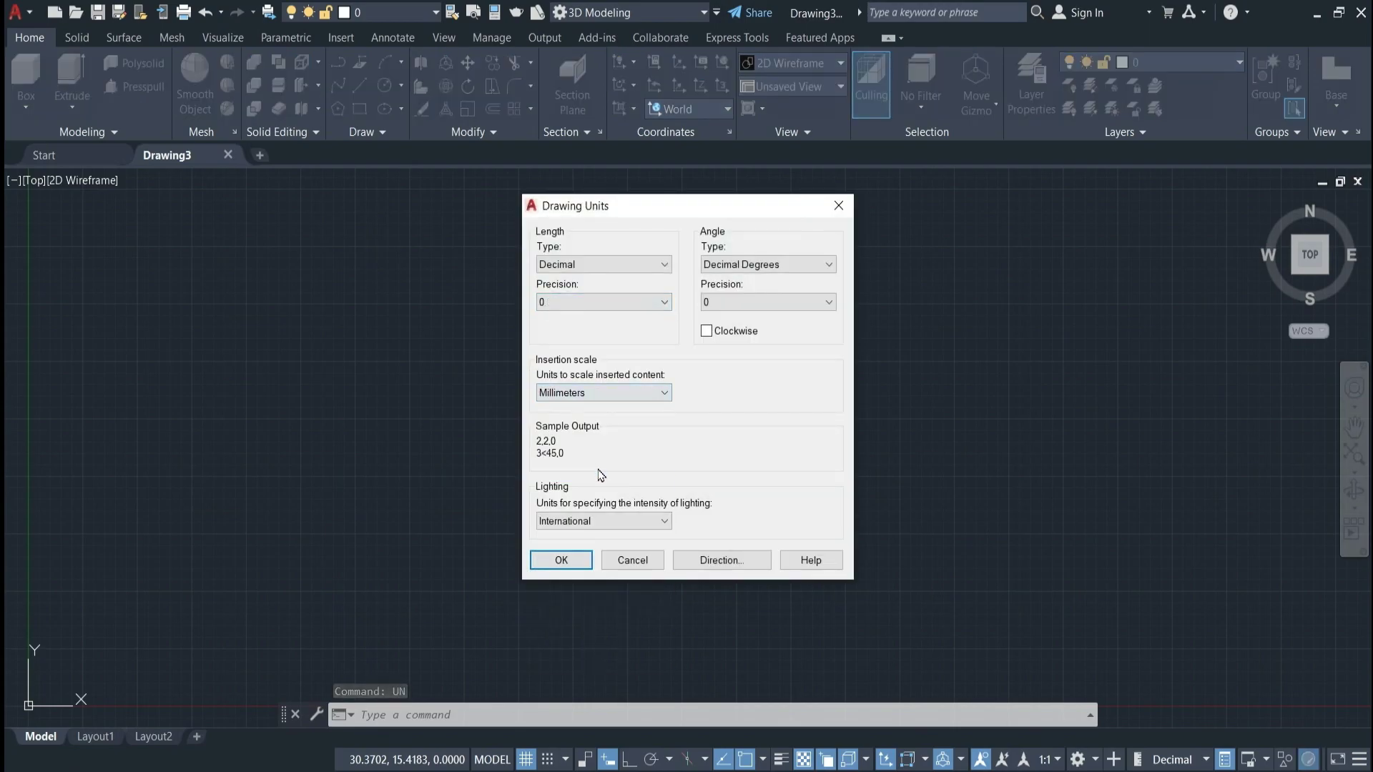
click(565, 562)
text(l)
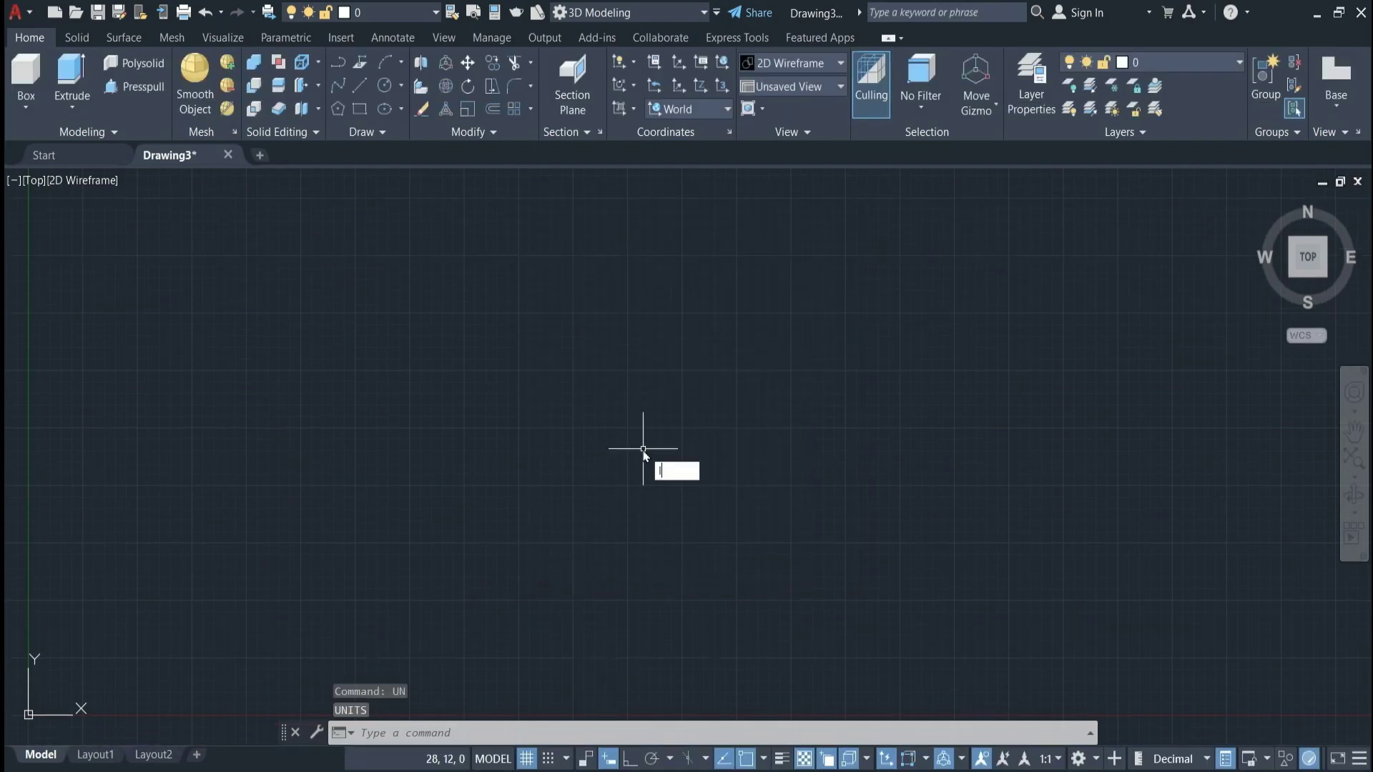
Set the drawing limits from 0,0 to 420,297 with the LIMITS command
text(im)
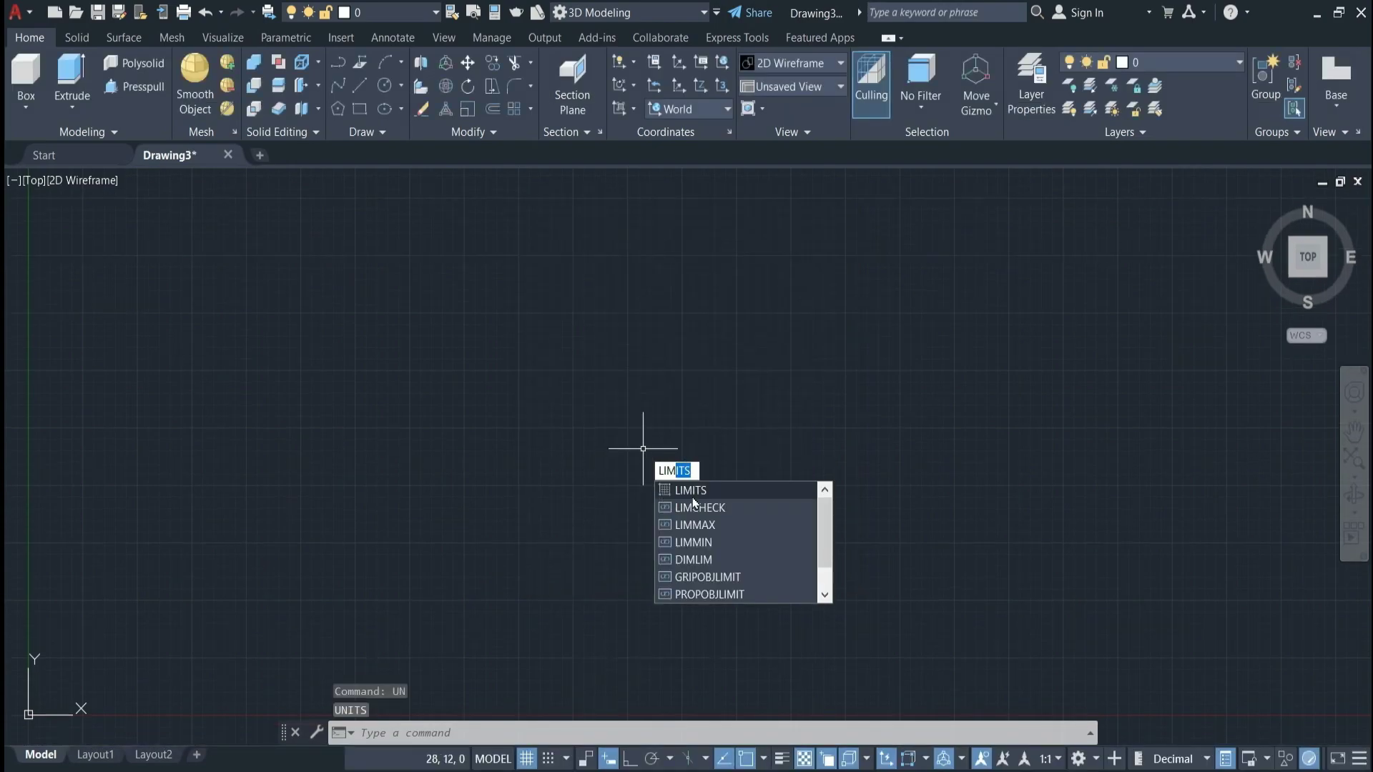
key(Return)
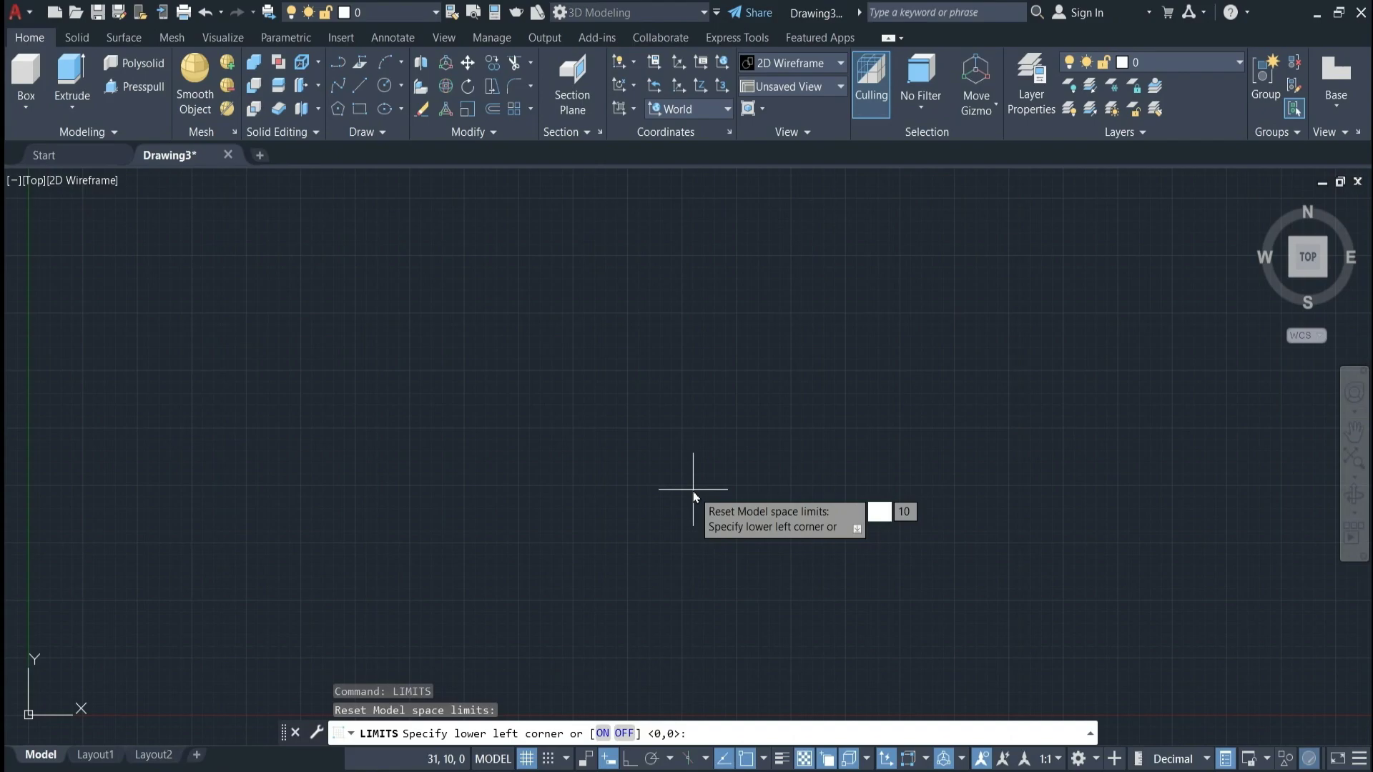
key(Return)
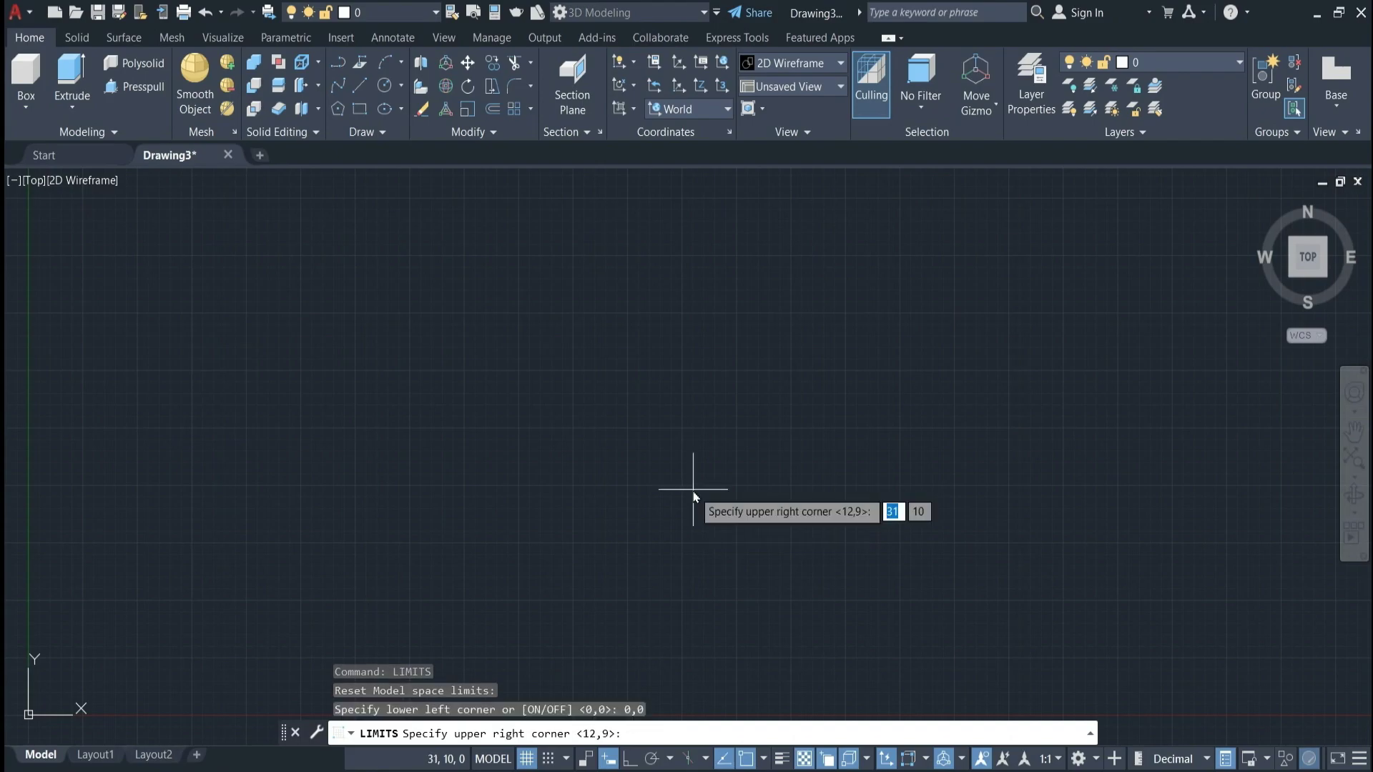
key(Tab)
text(297)
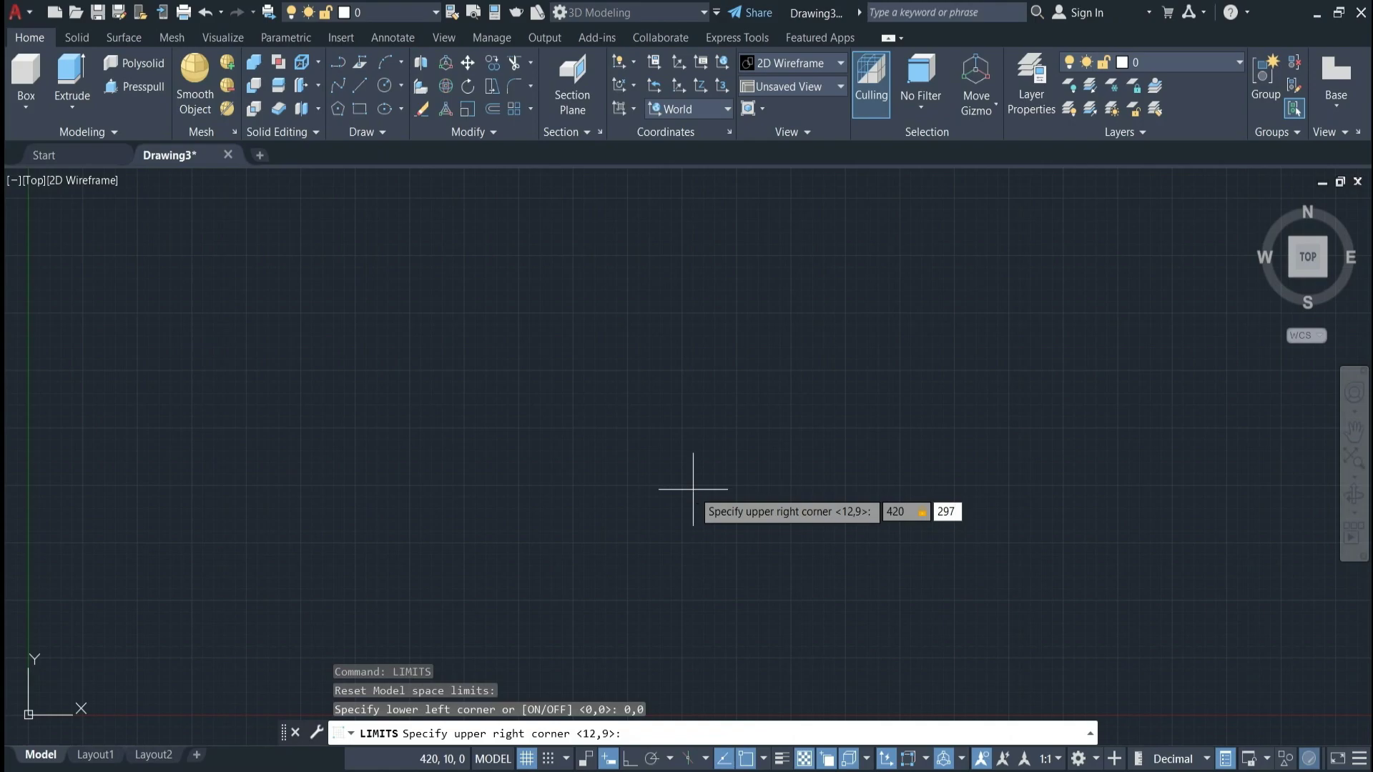
key(Return)
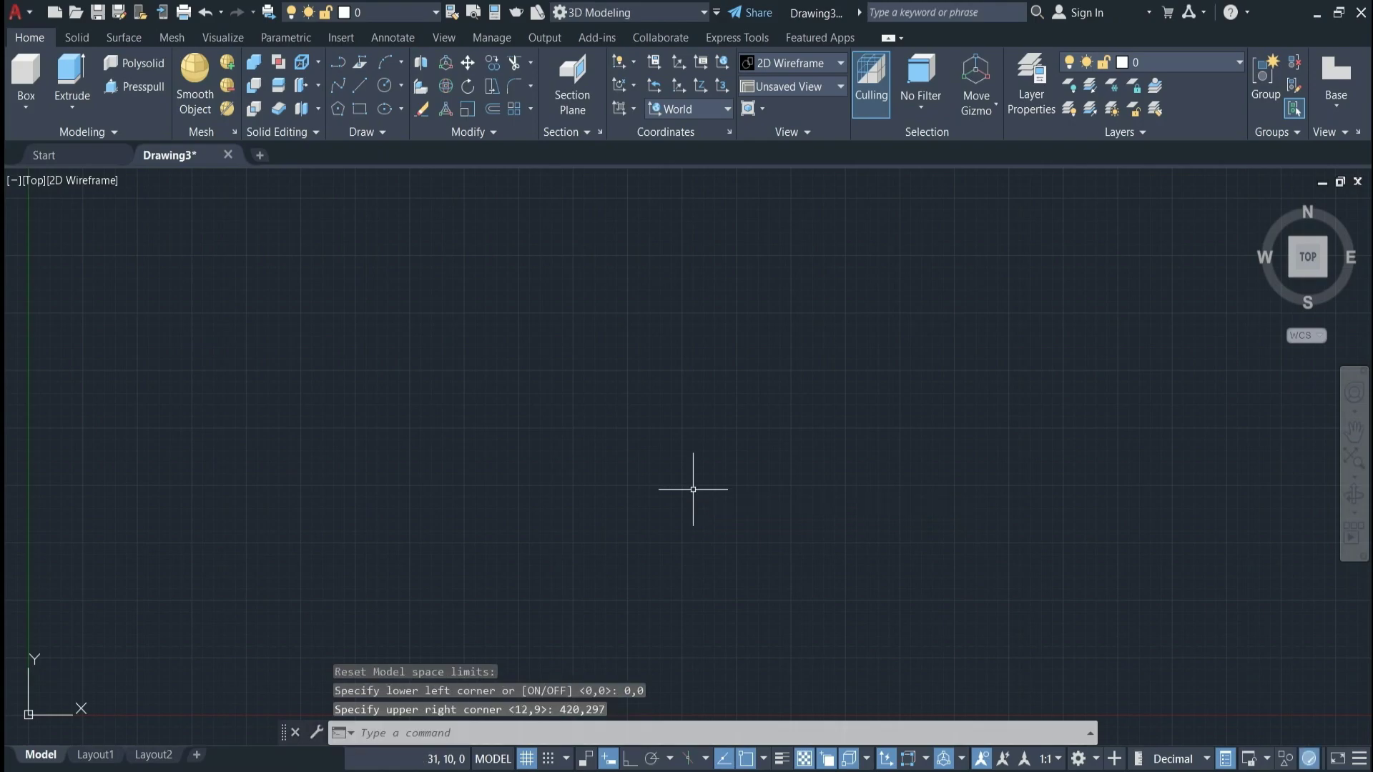
Confirm the snap and grid drafting settings, then zoom All to fit the limits
click(565, 759)
click(577, 734)
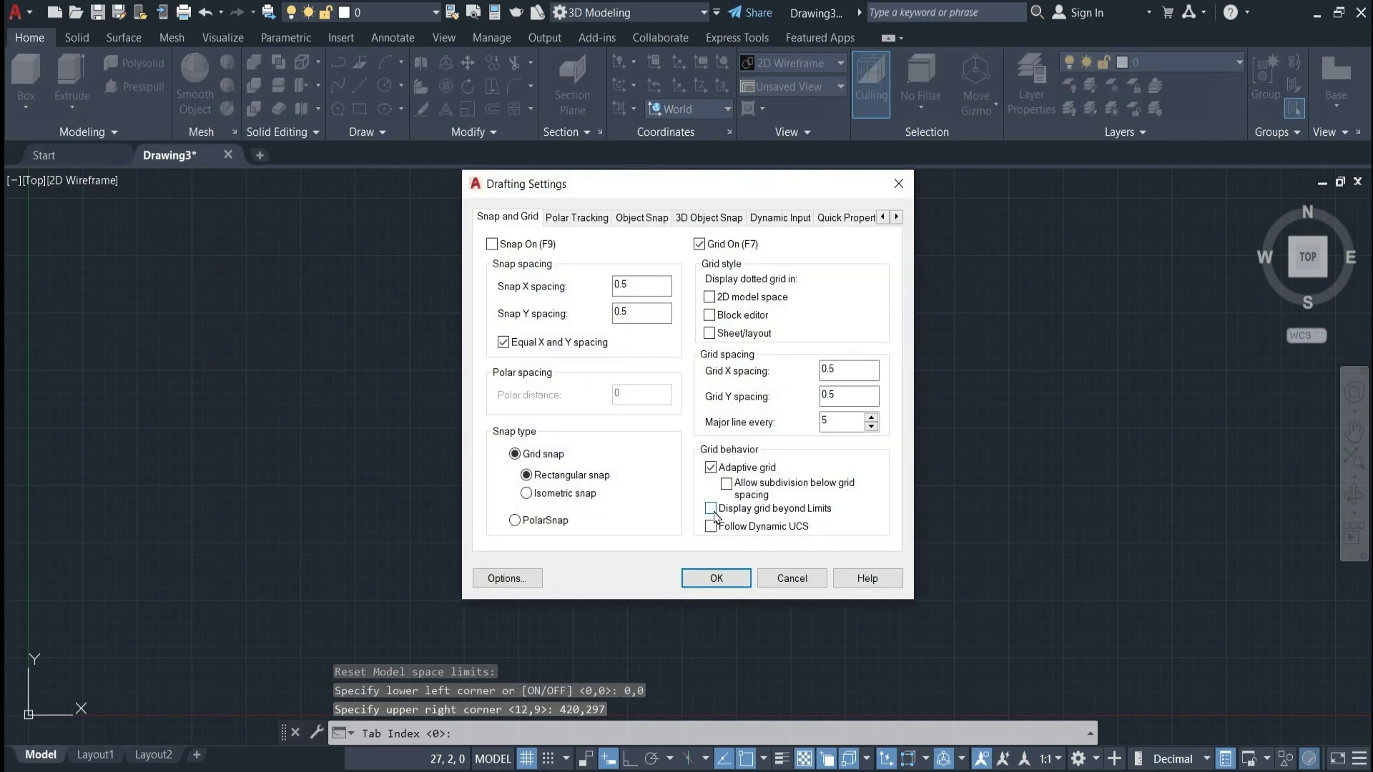
click(715, 577)
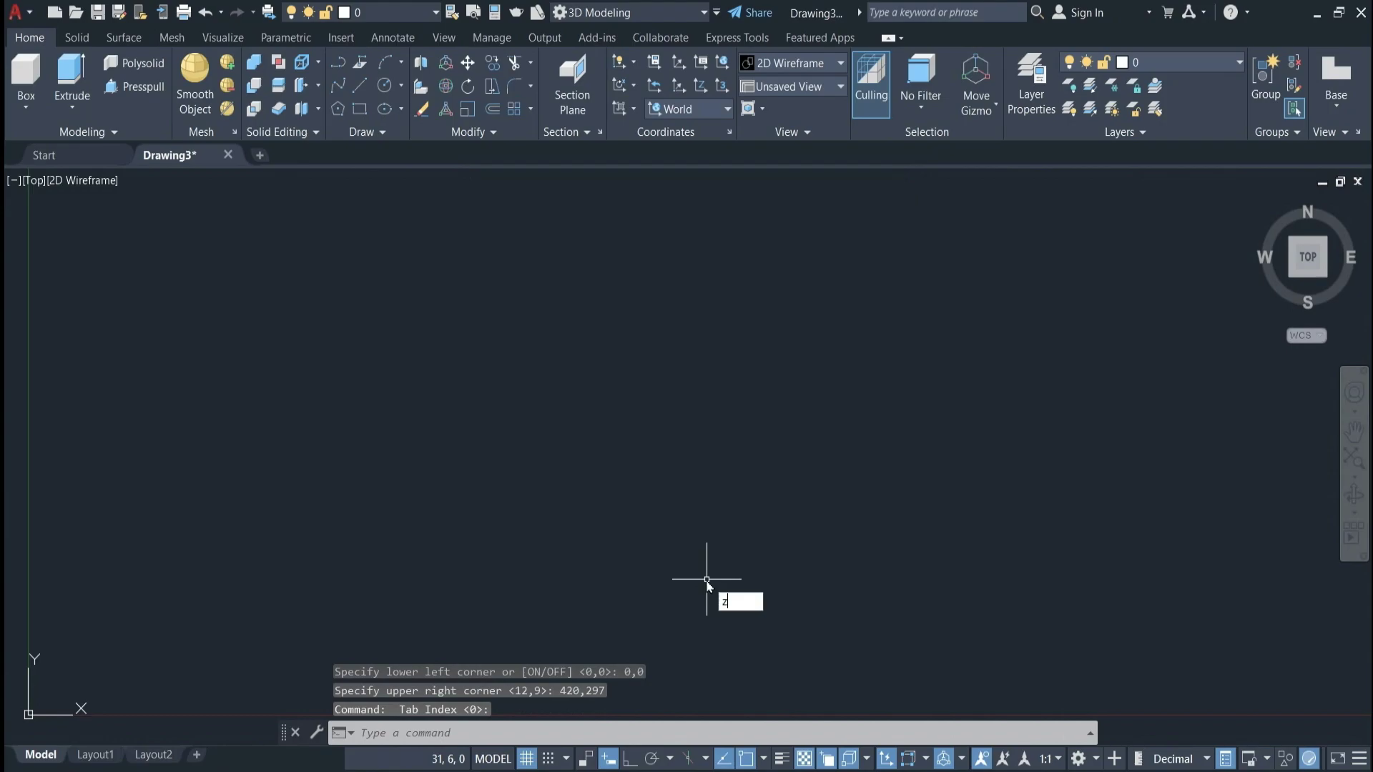
click(742, 622)
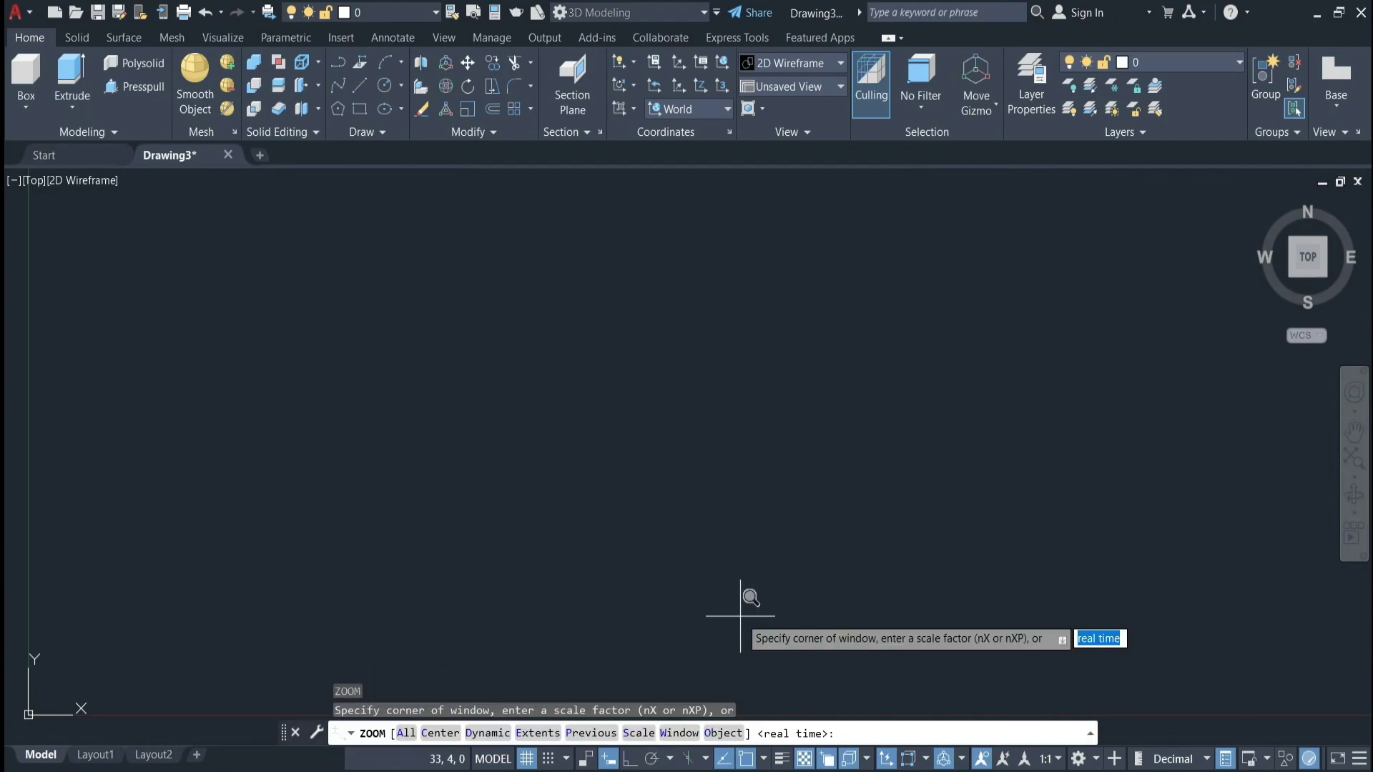
click(406, 737)
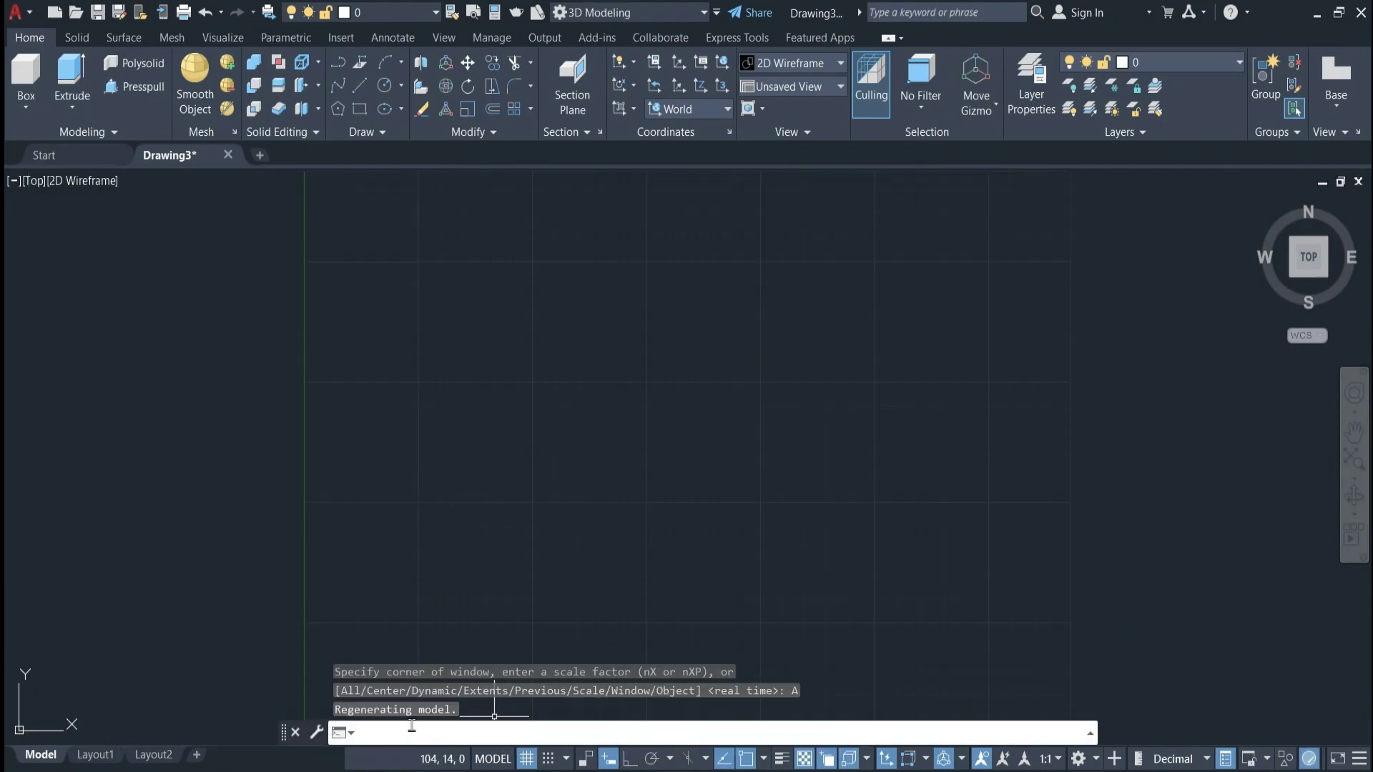
Switch to the SW Isometric view and draw a cube-shaped solid box
click(33, 180)
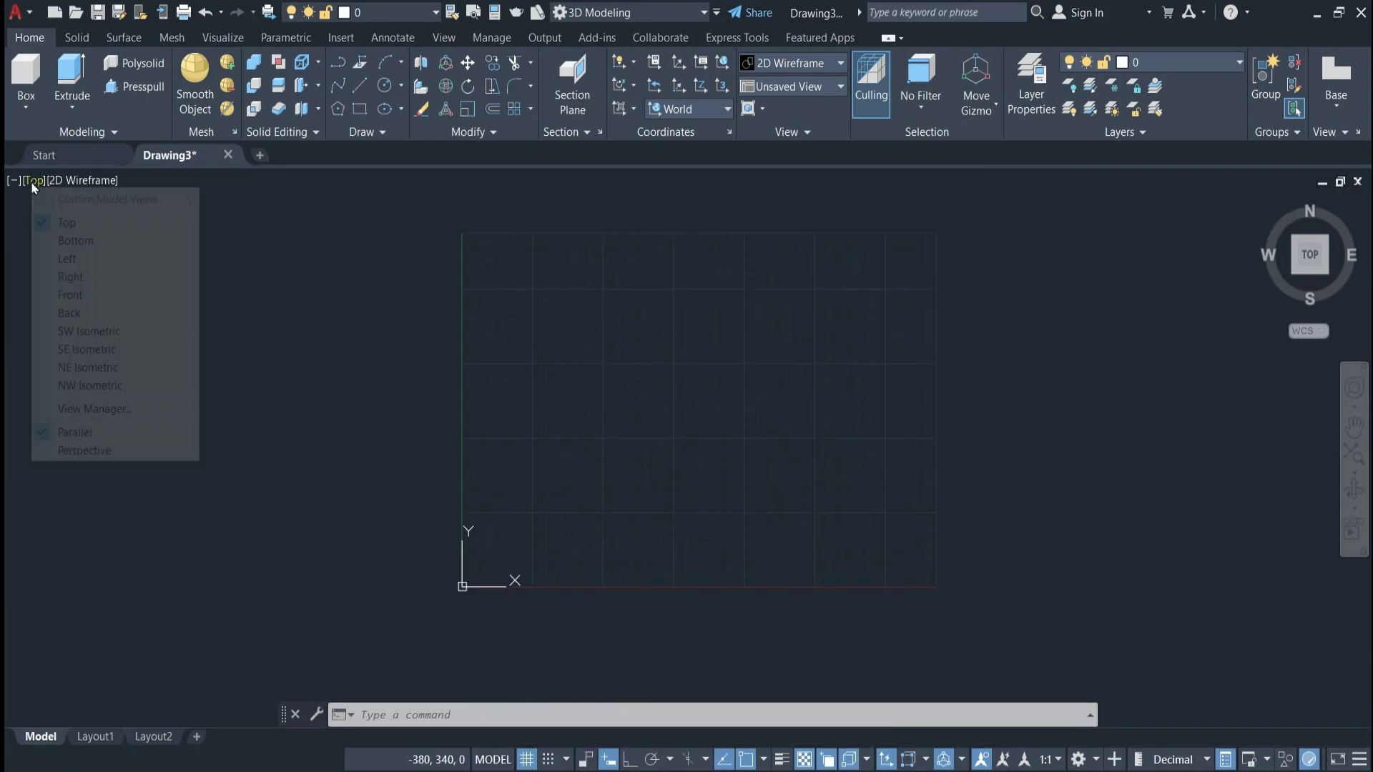
click(61, 327)
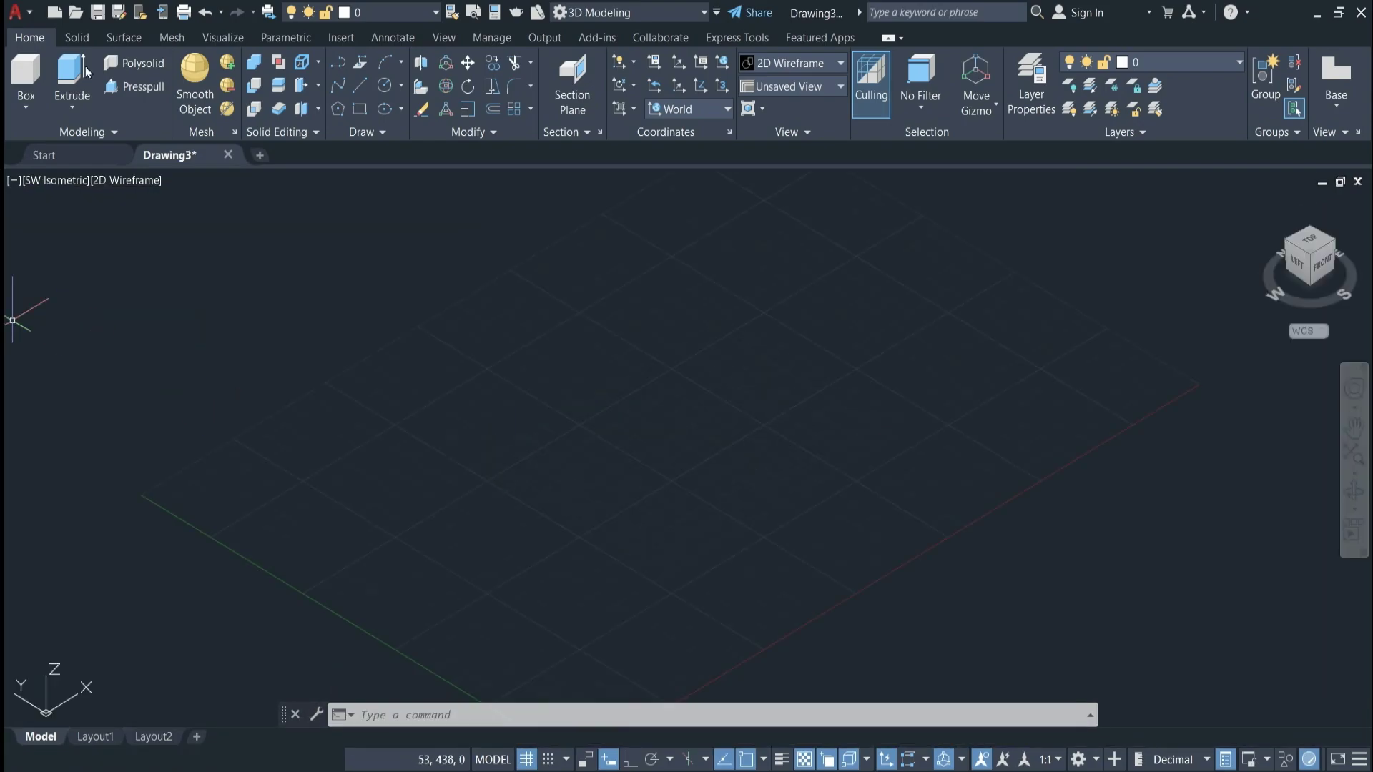
click(26, 71)
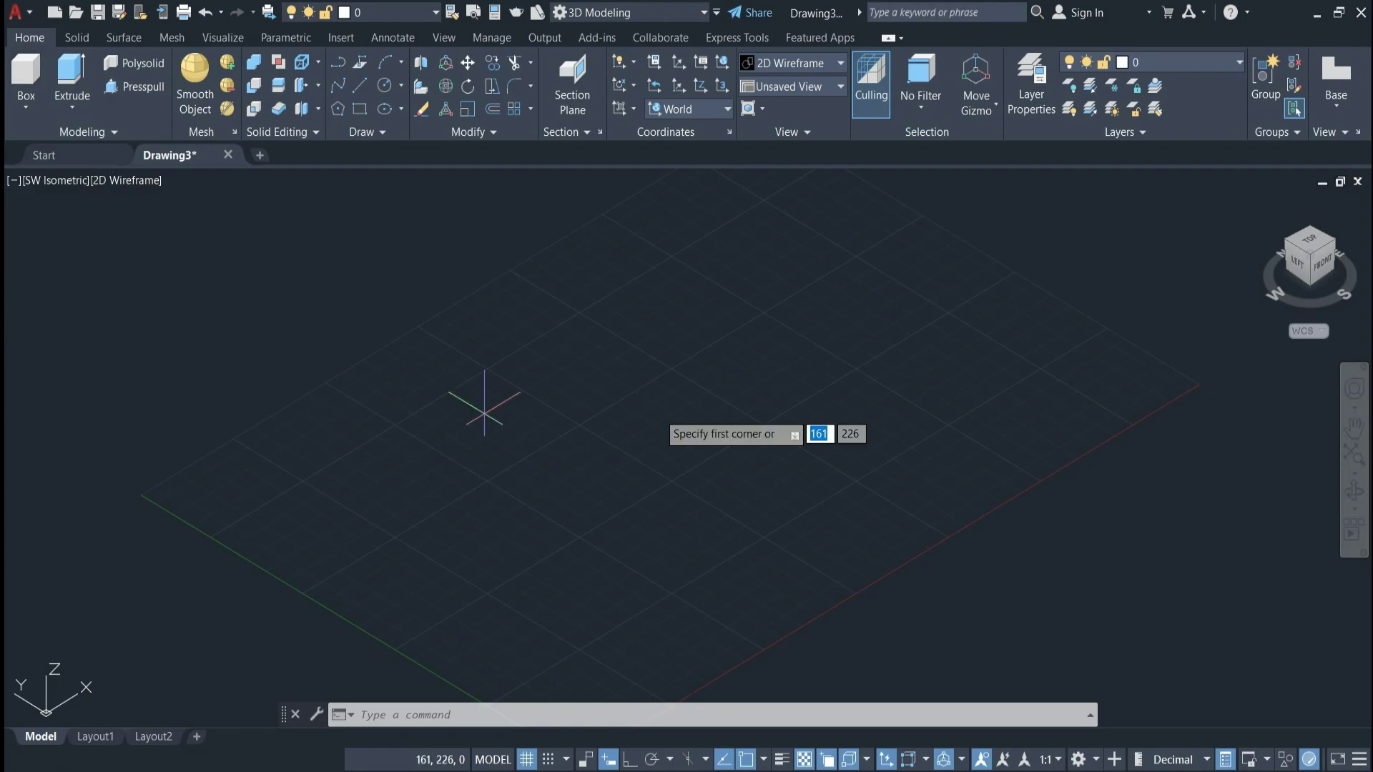
click(646, 407)
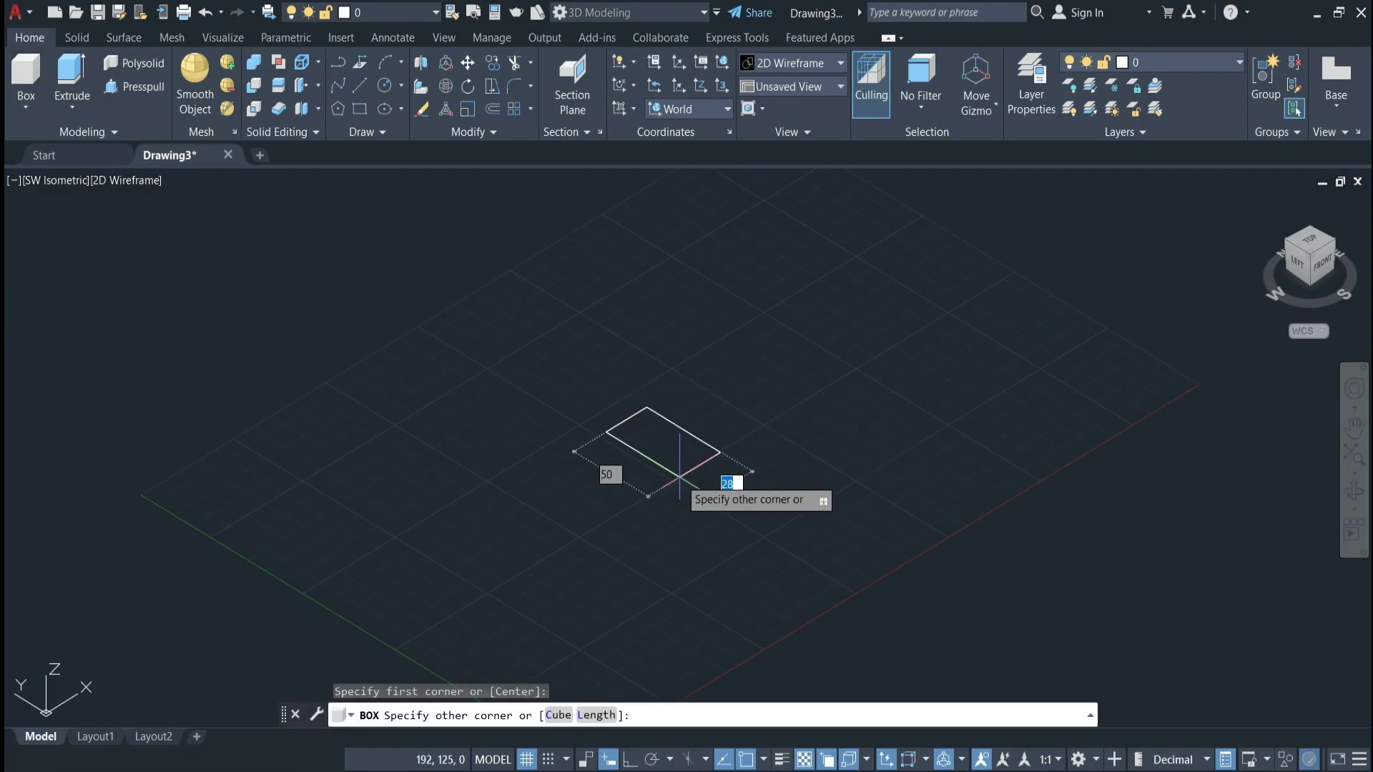
click(640, 526)
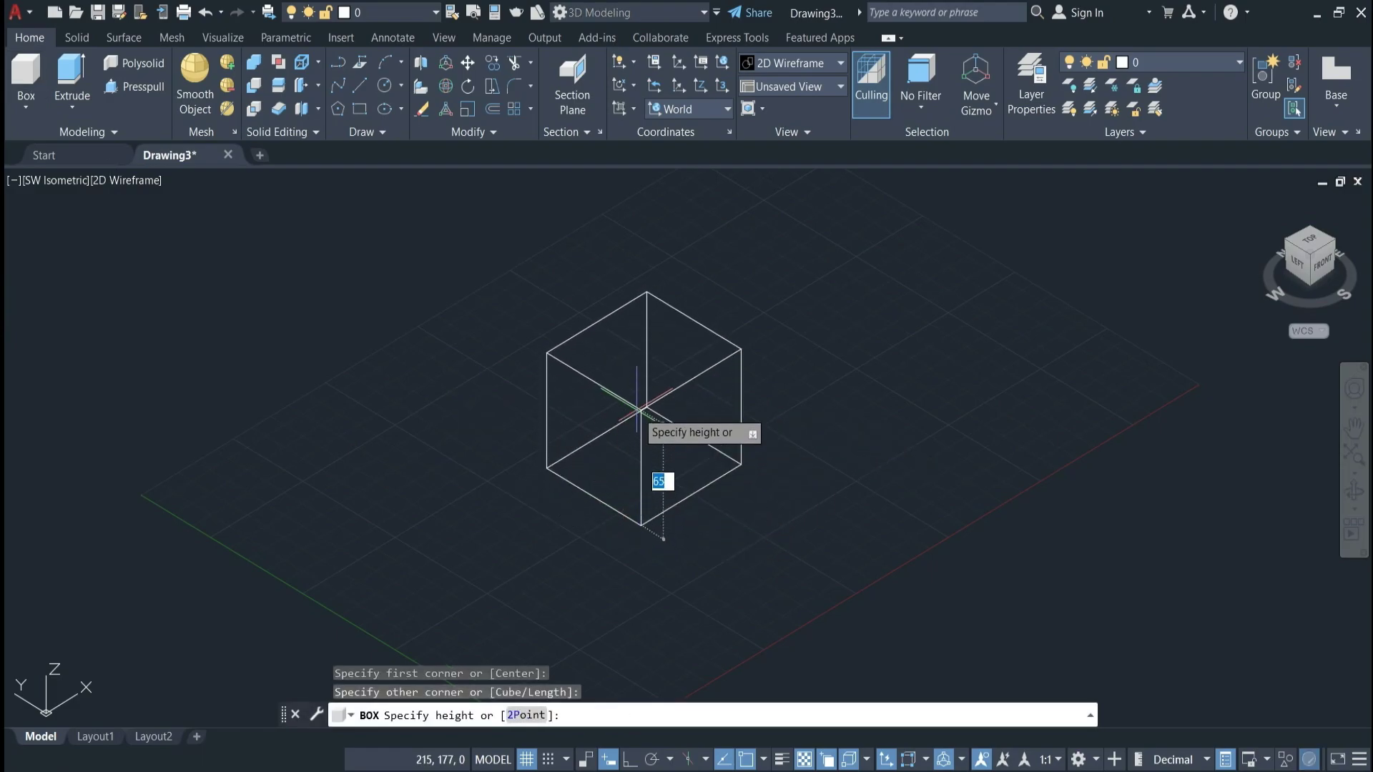
click(639, 413)
Display the model in the Realistic visual style
click(153, 183)
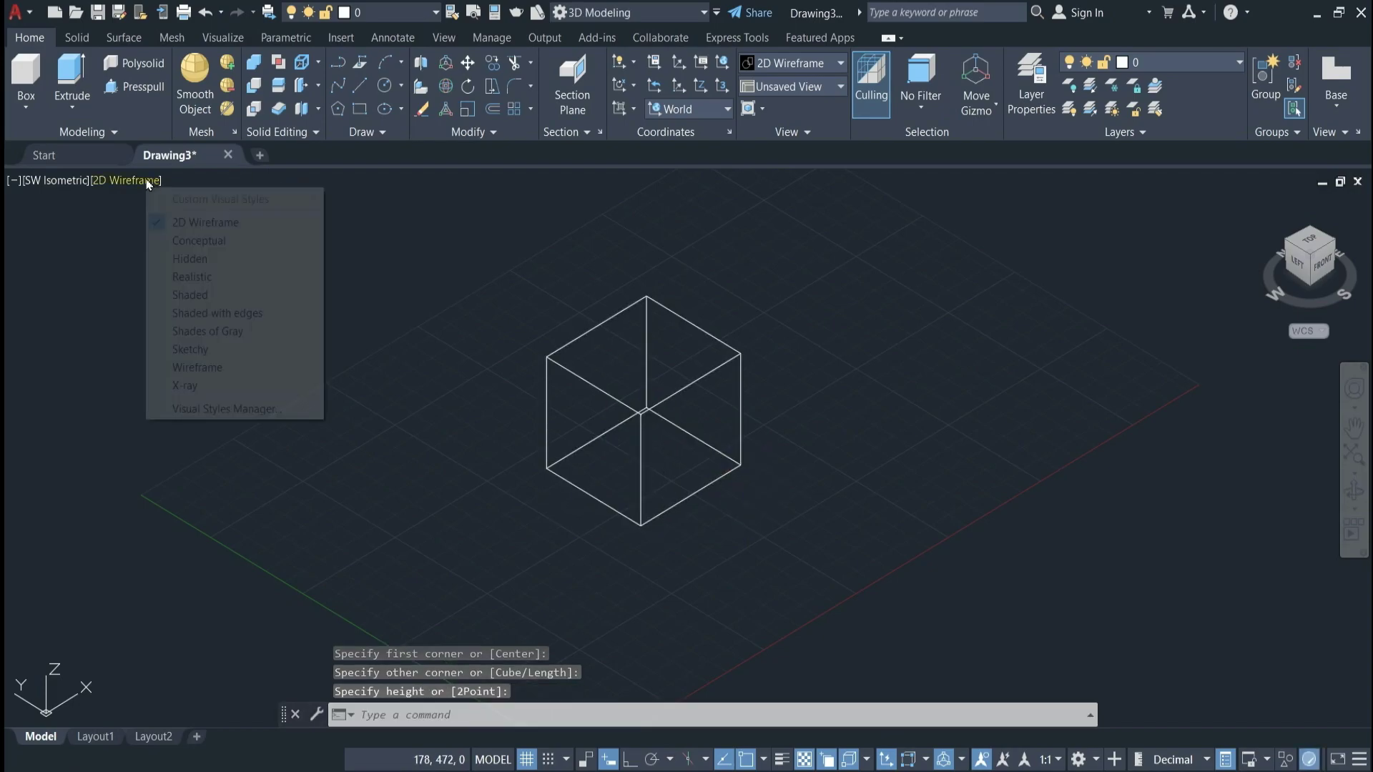
click(199, 280)
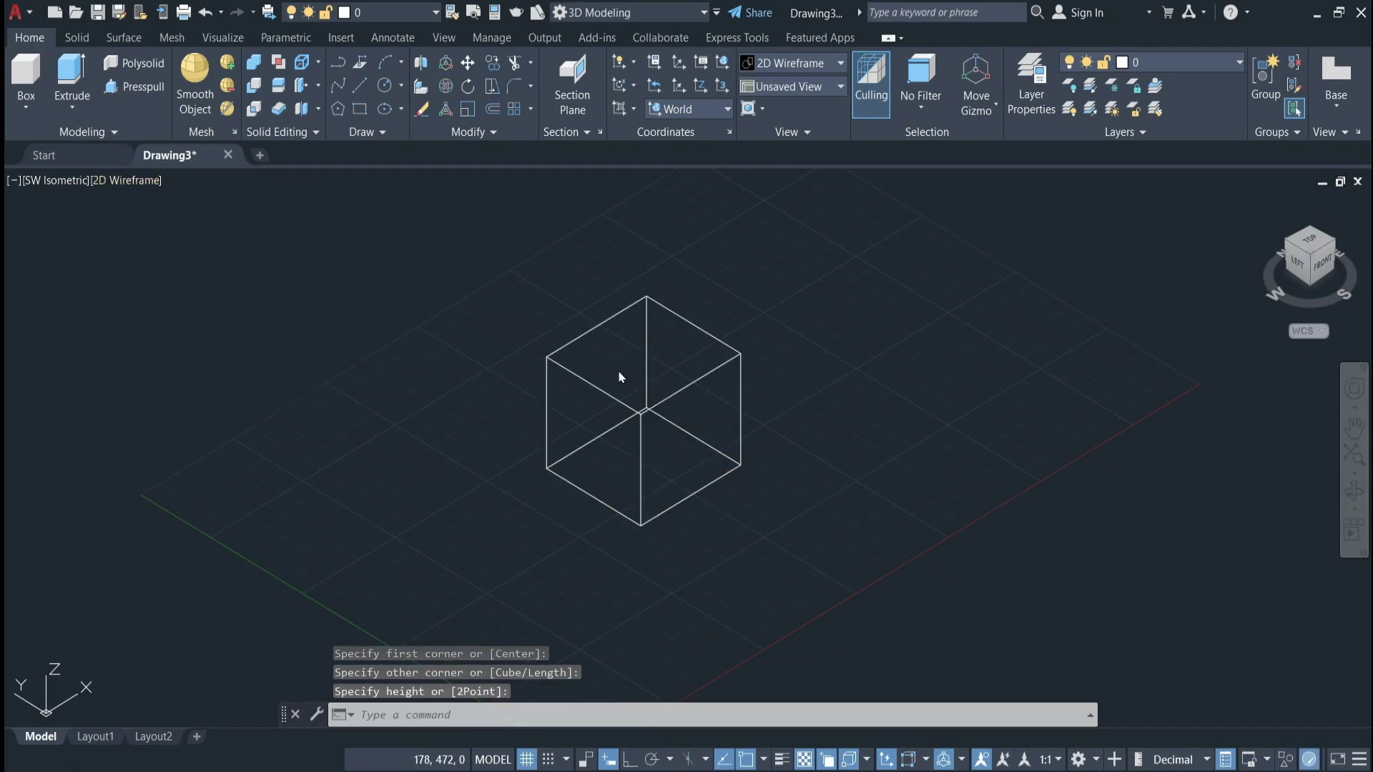
scroll(619, 369, down, 2)
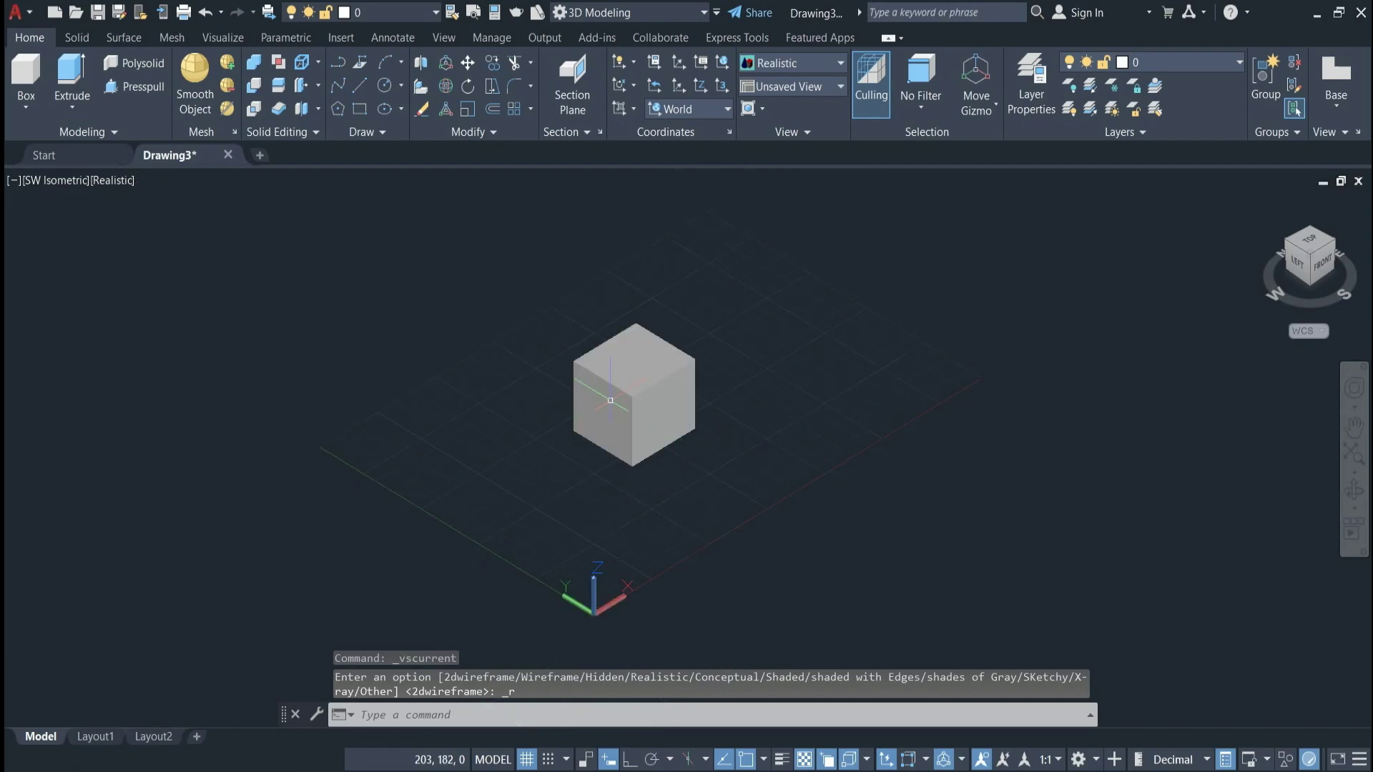
scroll(610, 401, up, 1)
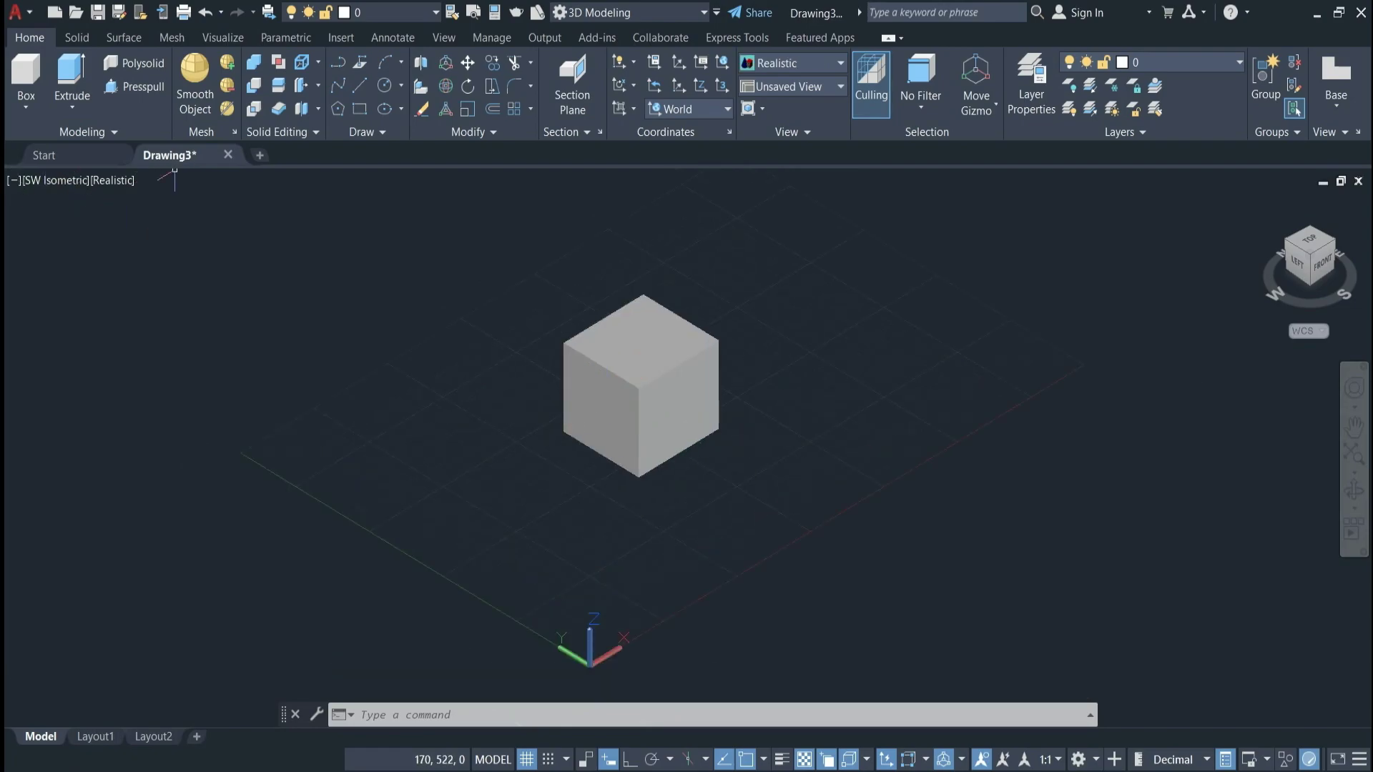
click(27, 106)
Draw a cylinder of radius 16 and length 138 from the cube's left face
click(44, 177)
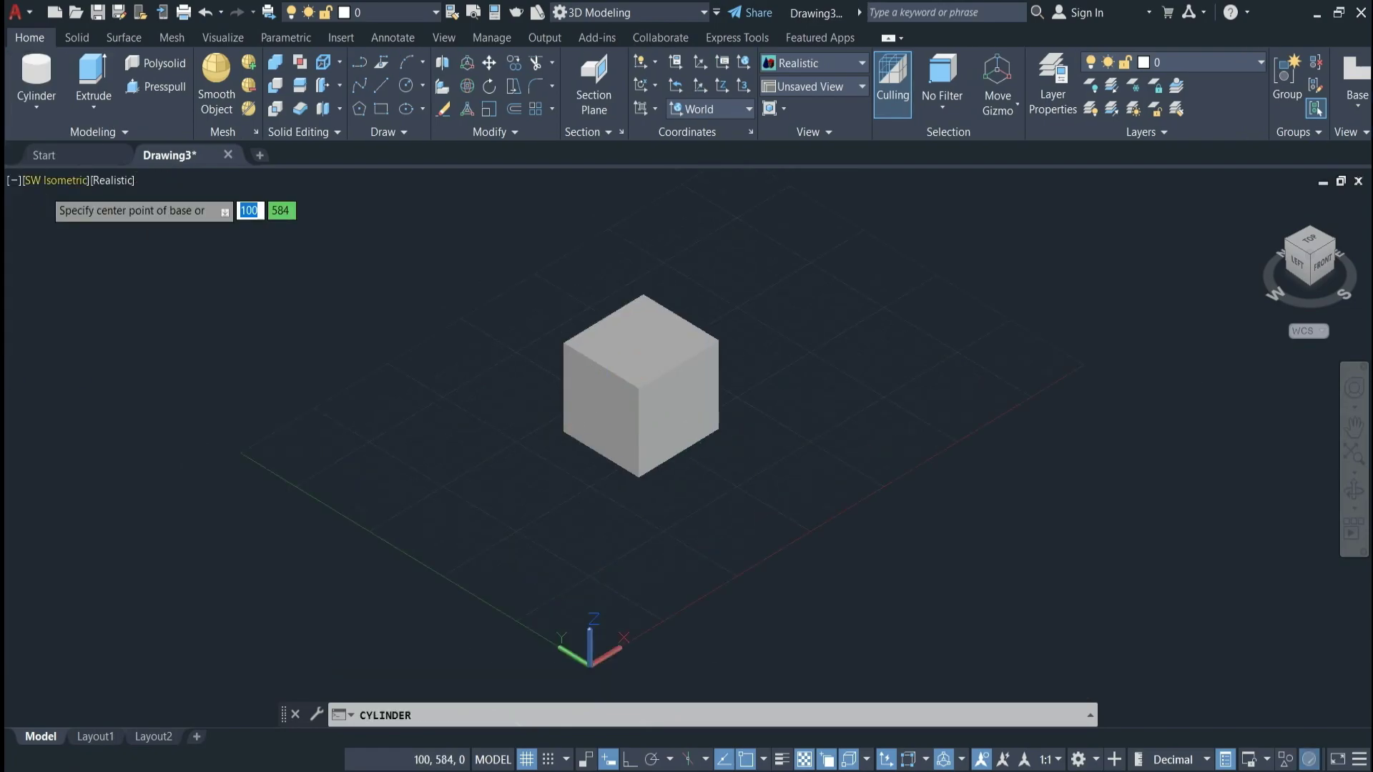
click(601, 415)
scroll(600, 415, up, 3)
click(500, 400)
scroll(437, 533, down, 1)
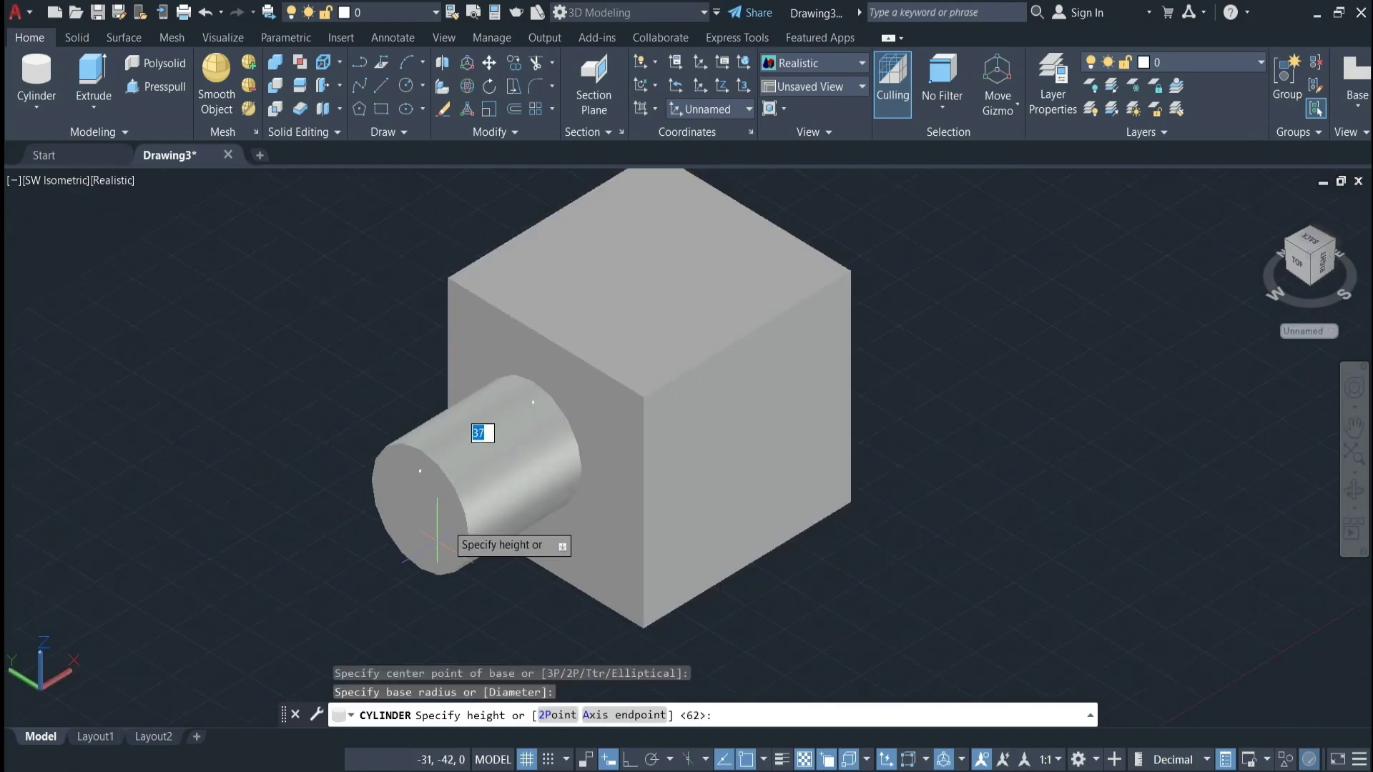
scroll(437, 532, down, 3)
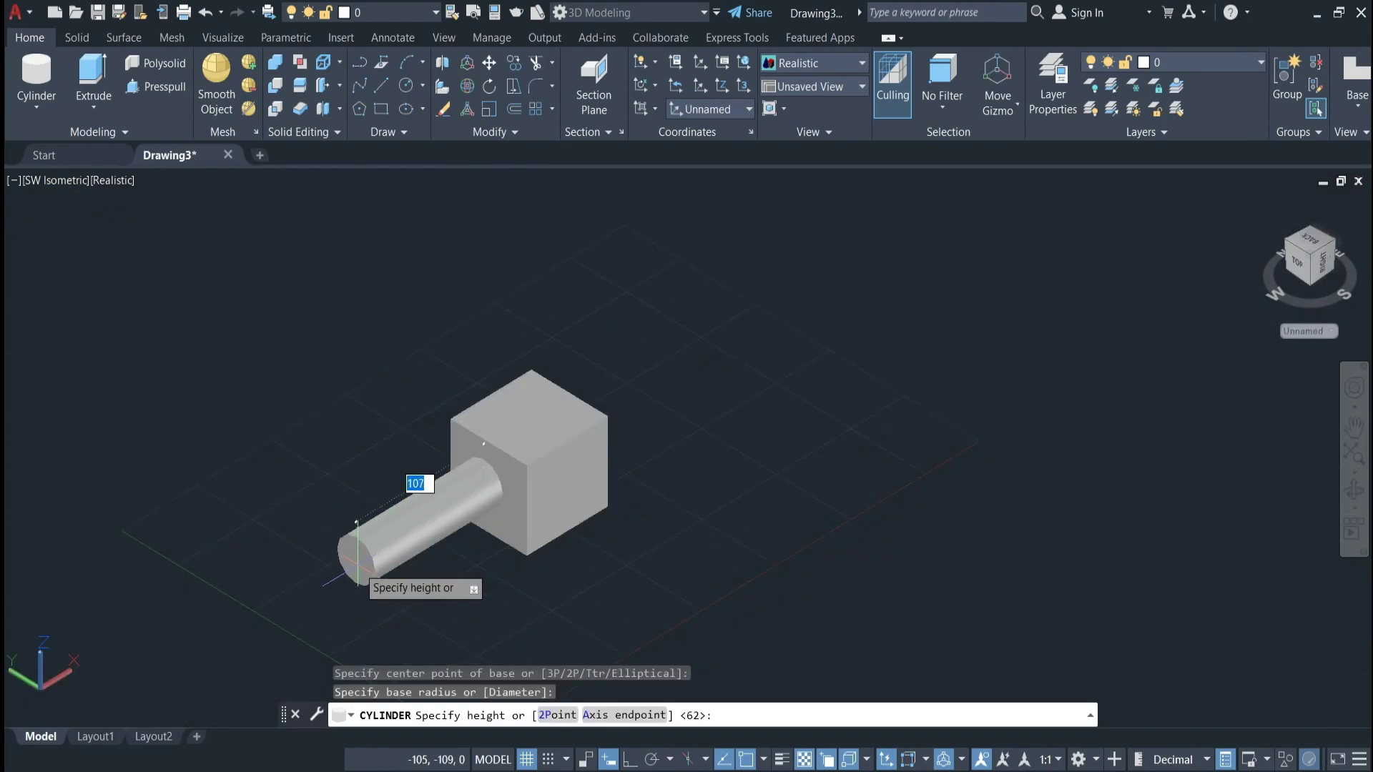
click(316, 580)
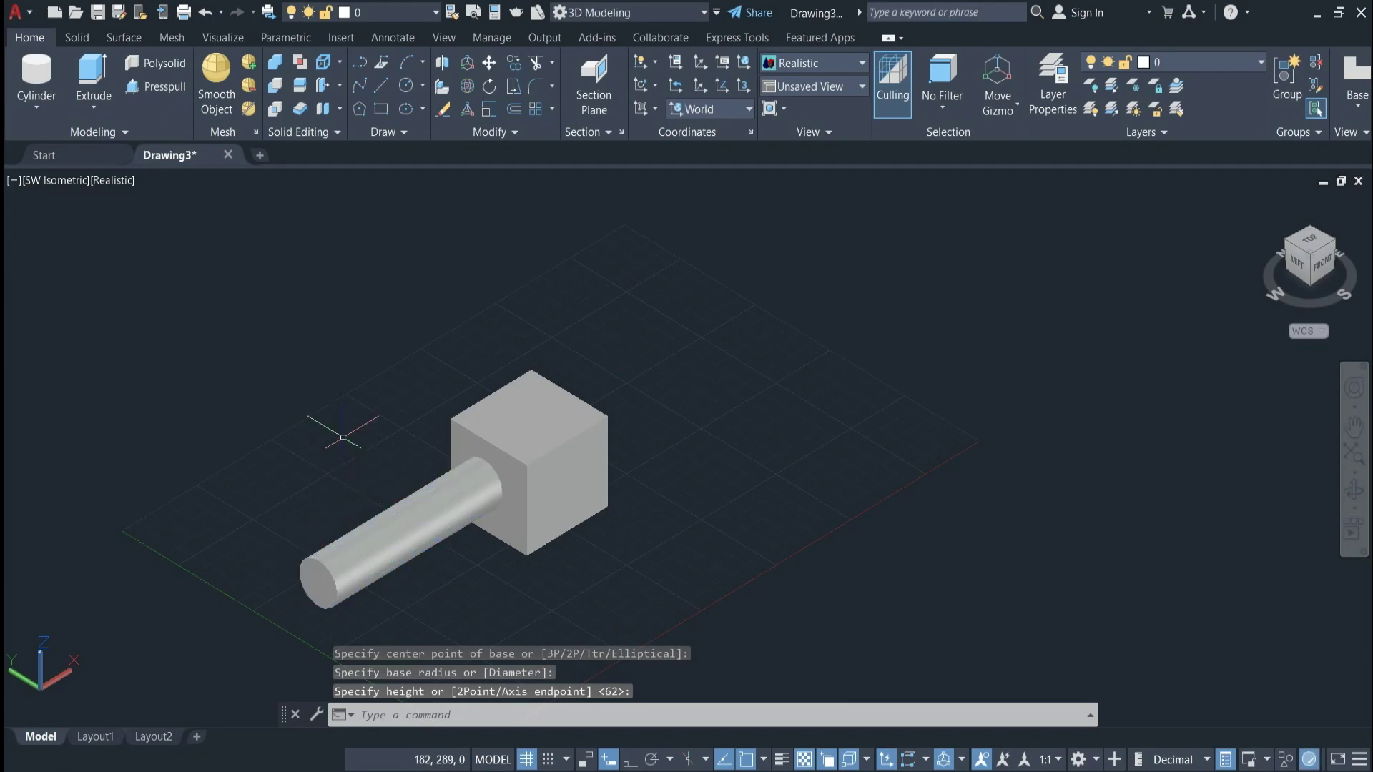
Move the cylinder so it passes through the cube
click(409, 543)
text(M)
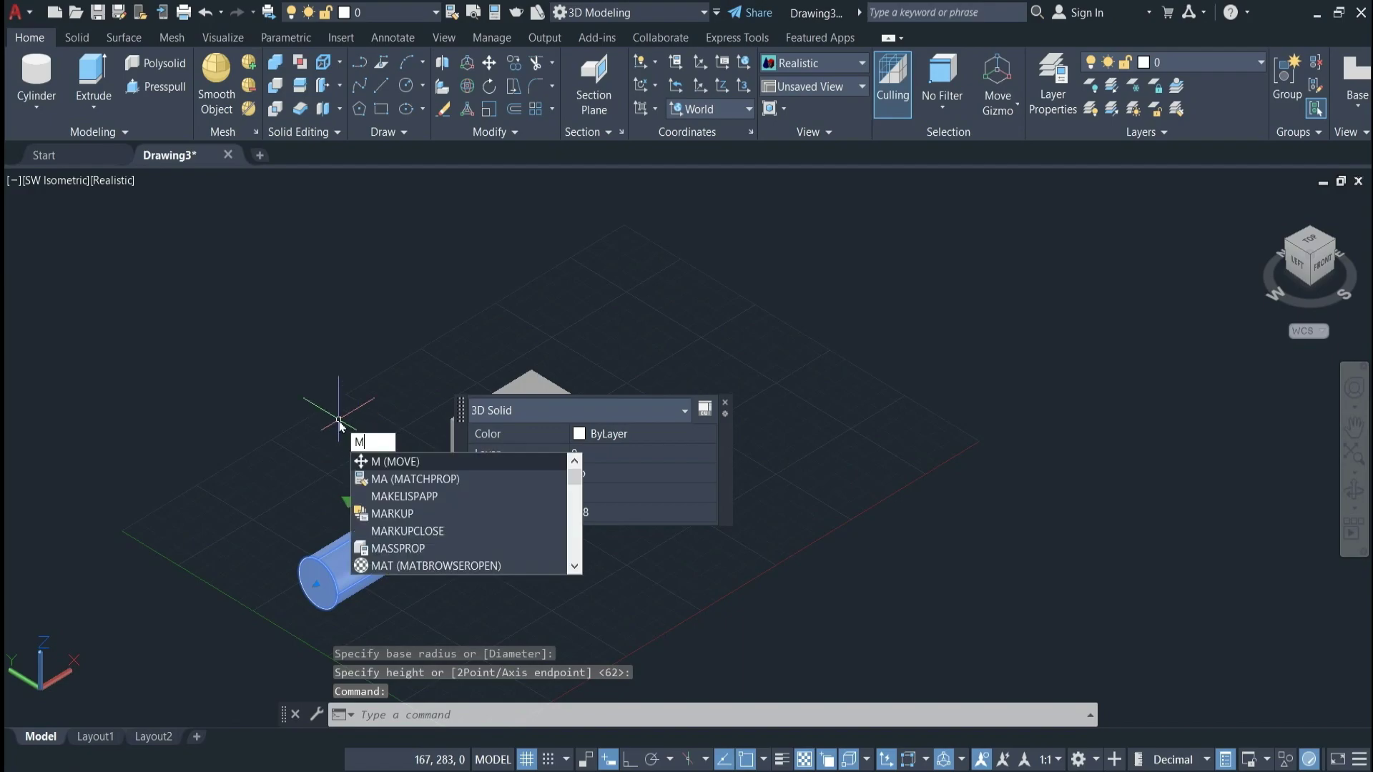
key(Return)
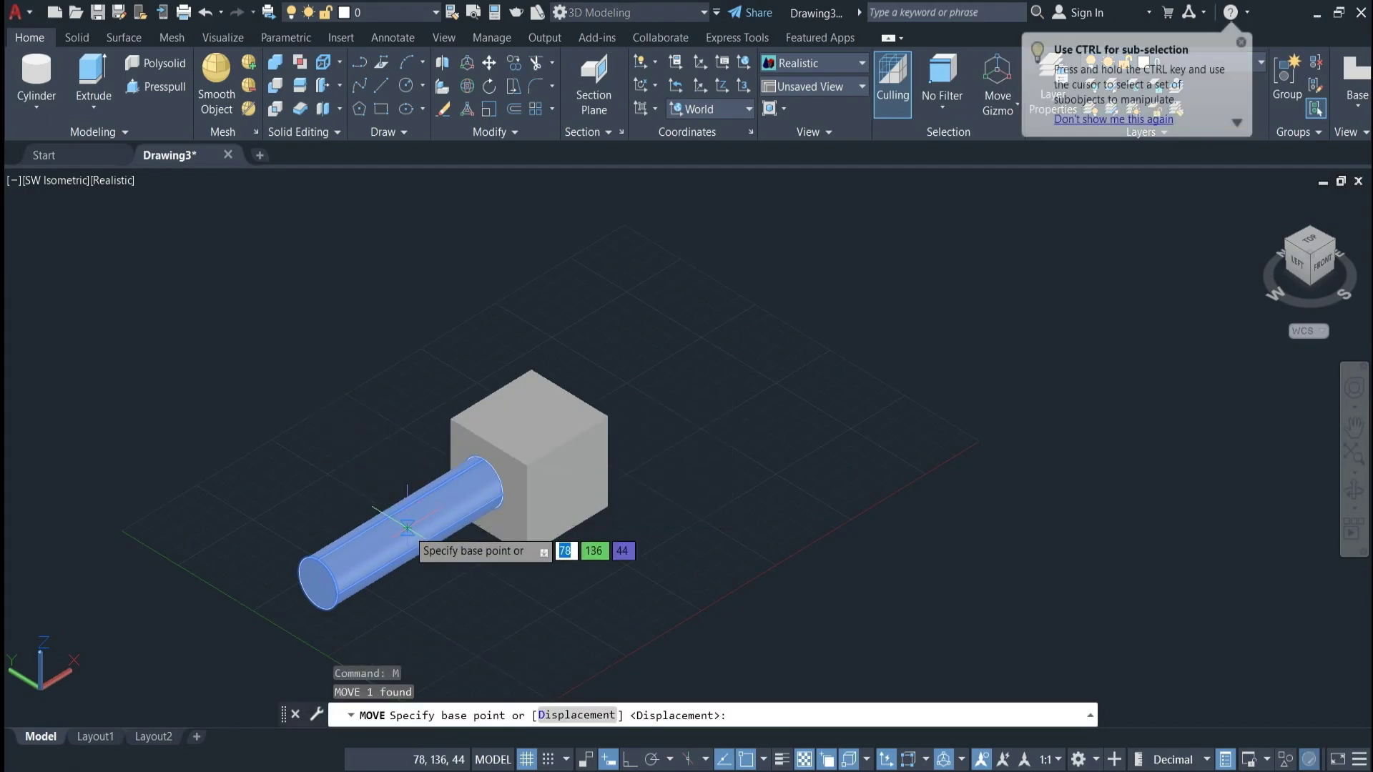
click(408, 529)
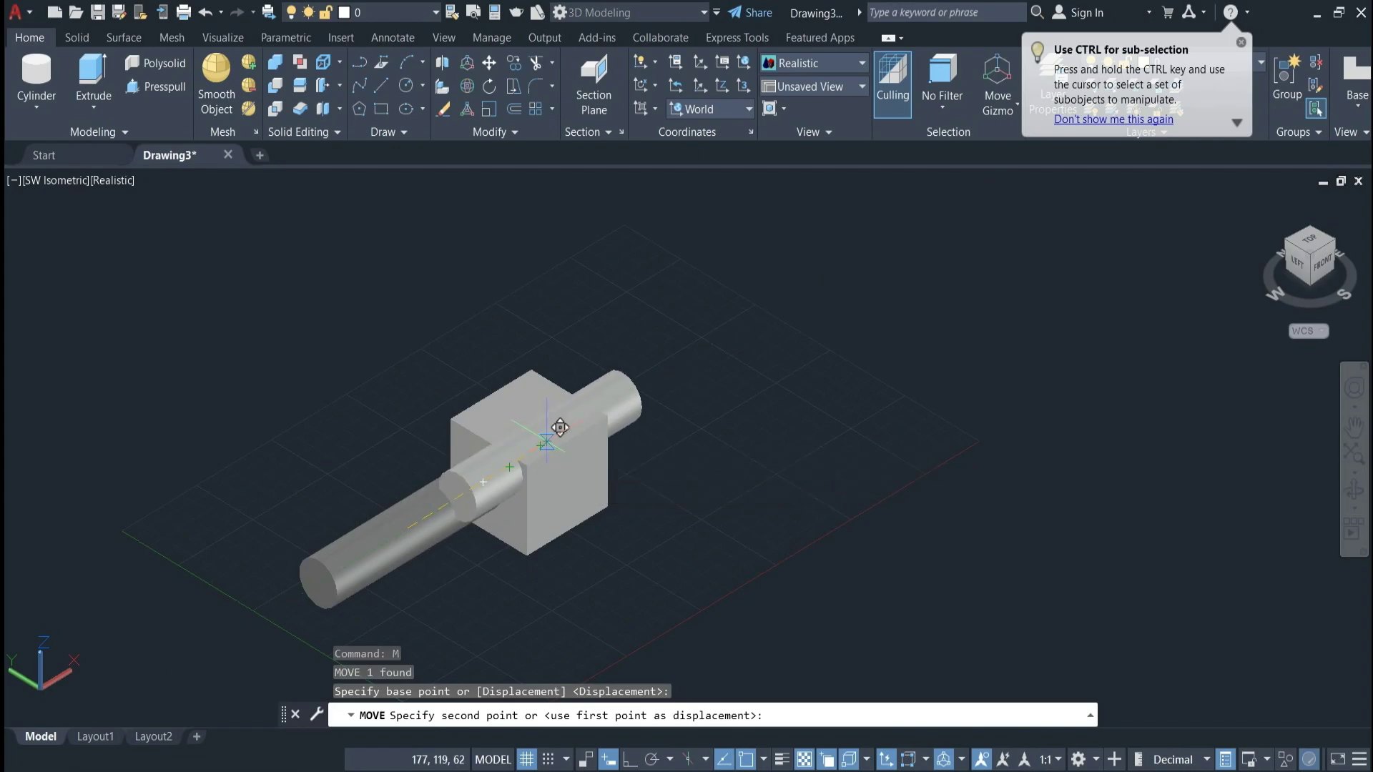
click(559, 427)
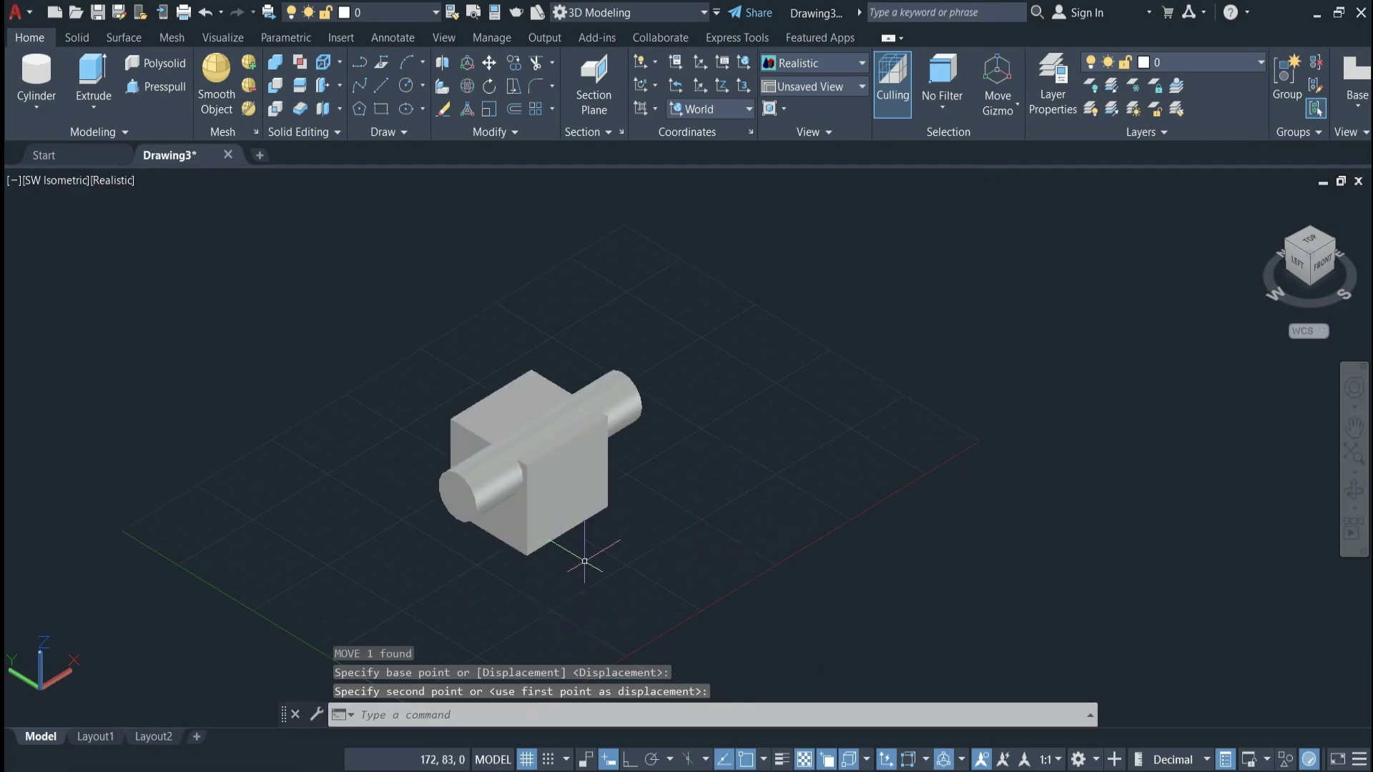
click(133, 179)
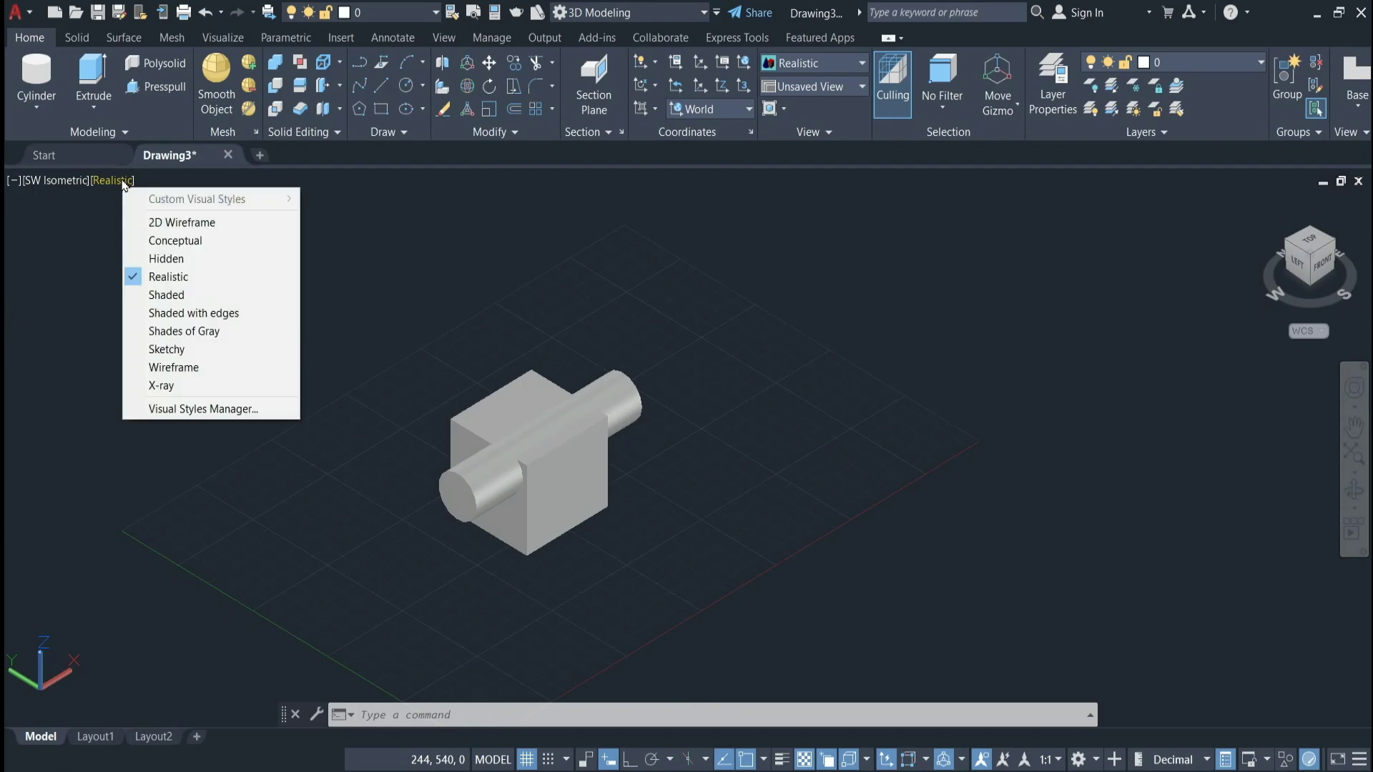
click(143, 205)
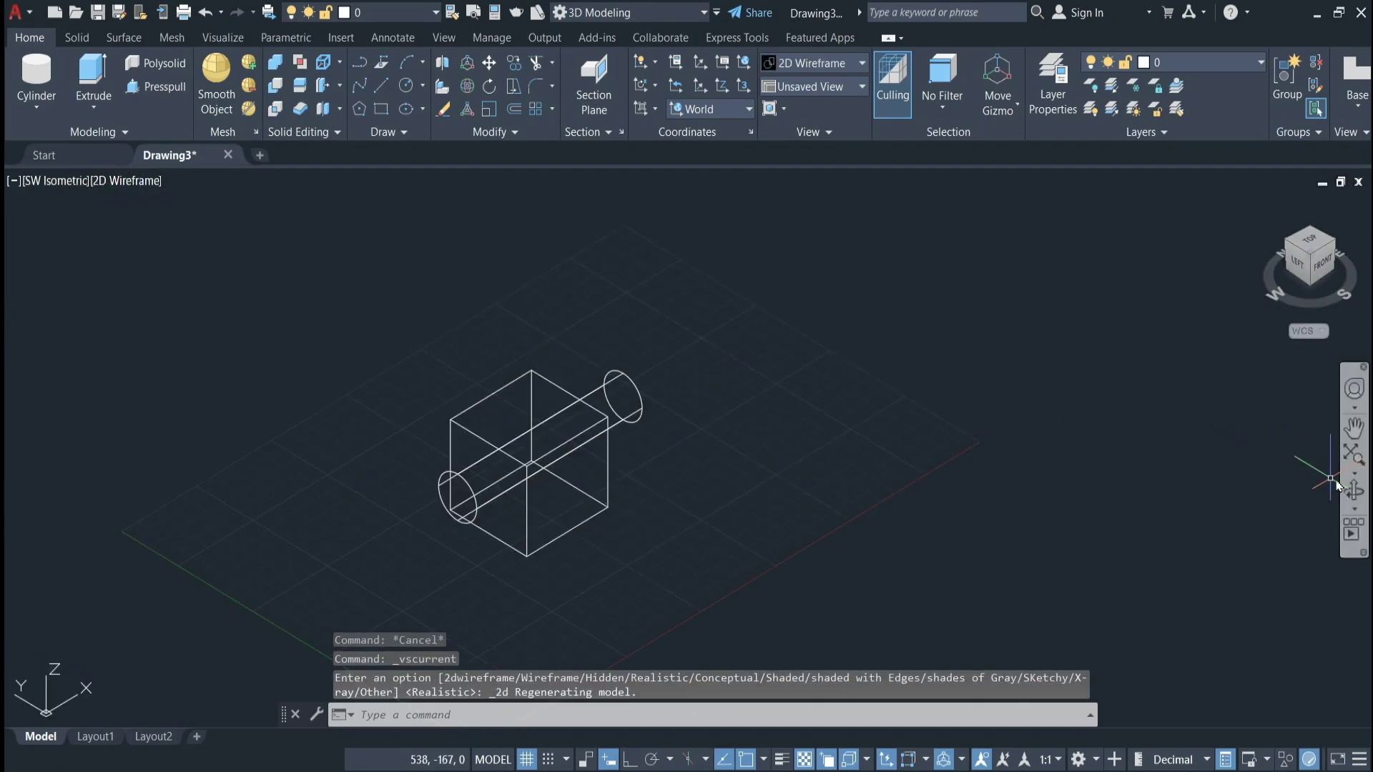
mouse_move(1350, 497)
shift+middle_down()
mouse_move(1104, 496)
mouse_move(1069, 438)
mouse_move(999, 410)
mouse_move(793, 466)
mouse_move(217, 469)
mouse_move(950, 451)
mouse_move(1144, 471)
mouse_move(1151, 585)
shift+middle_up()
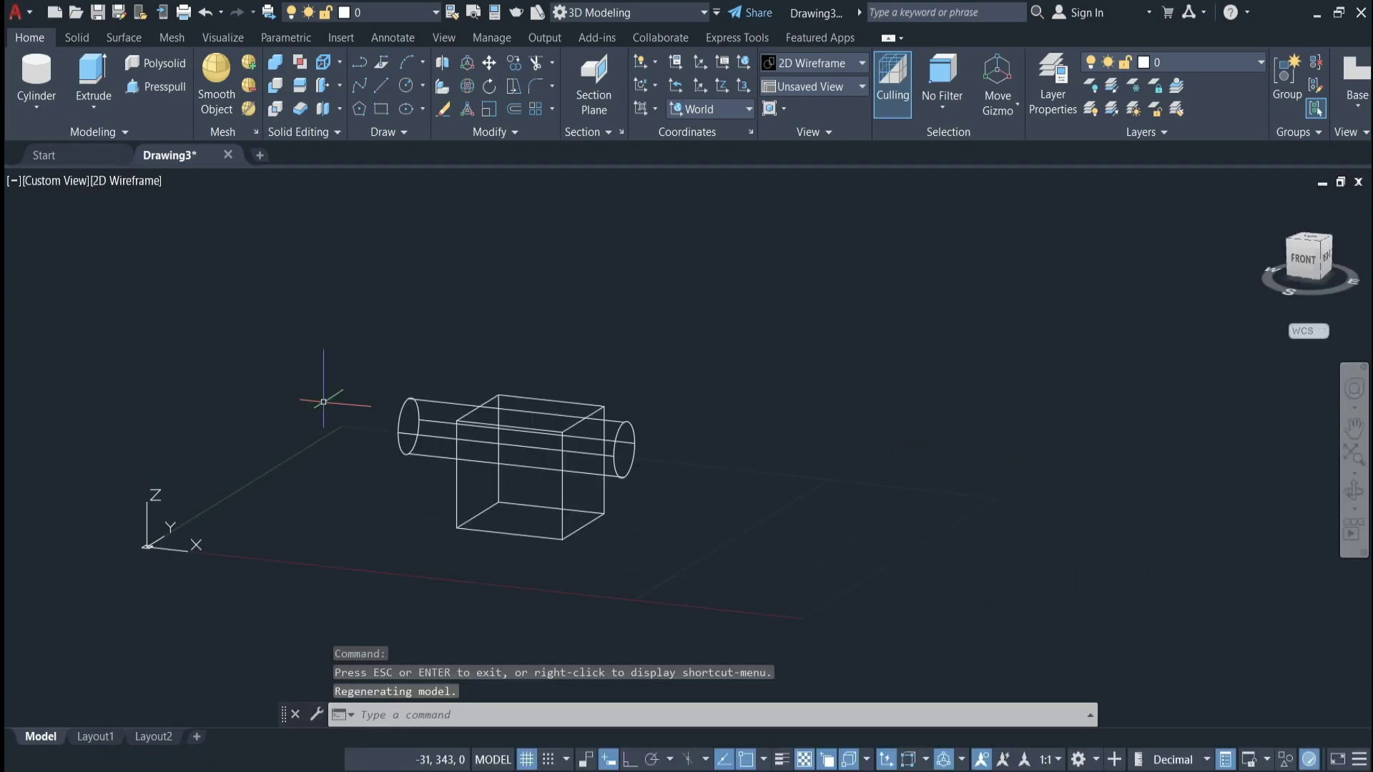
click(126, 181)
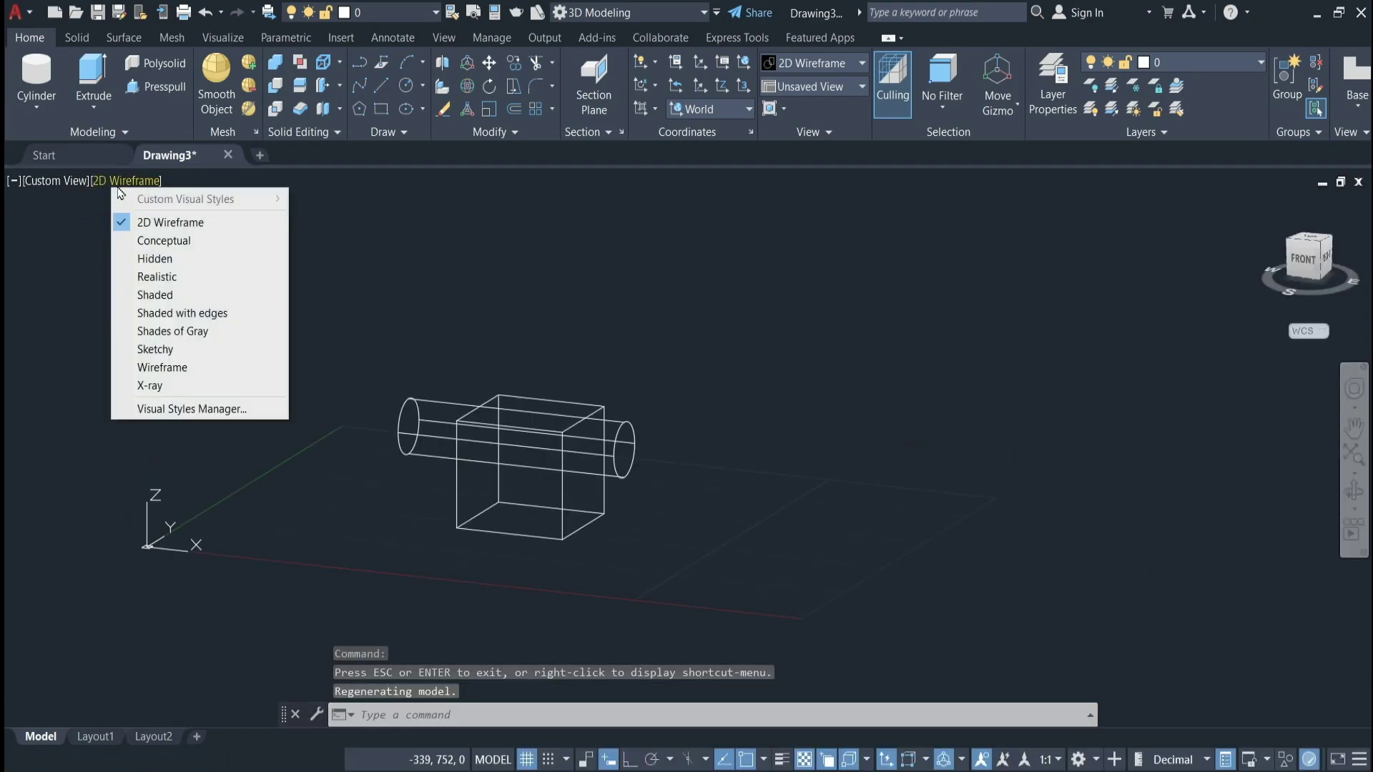
click(119, 274)
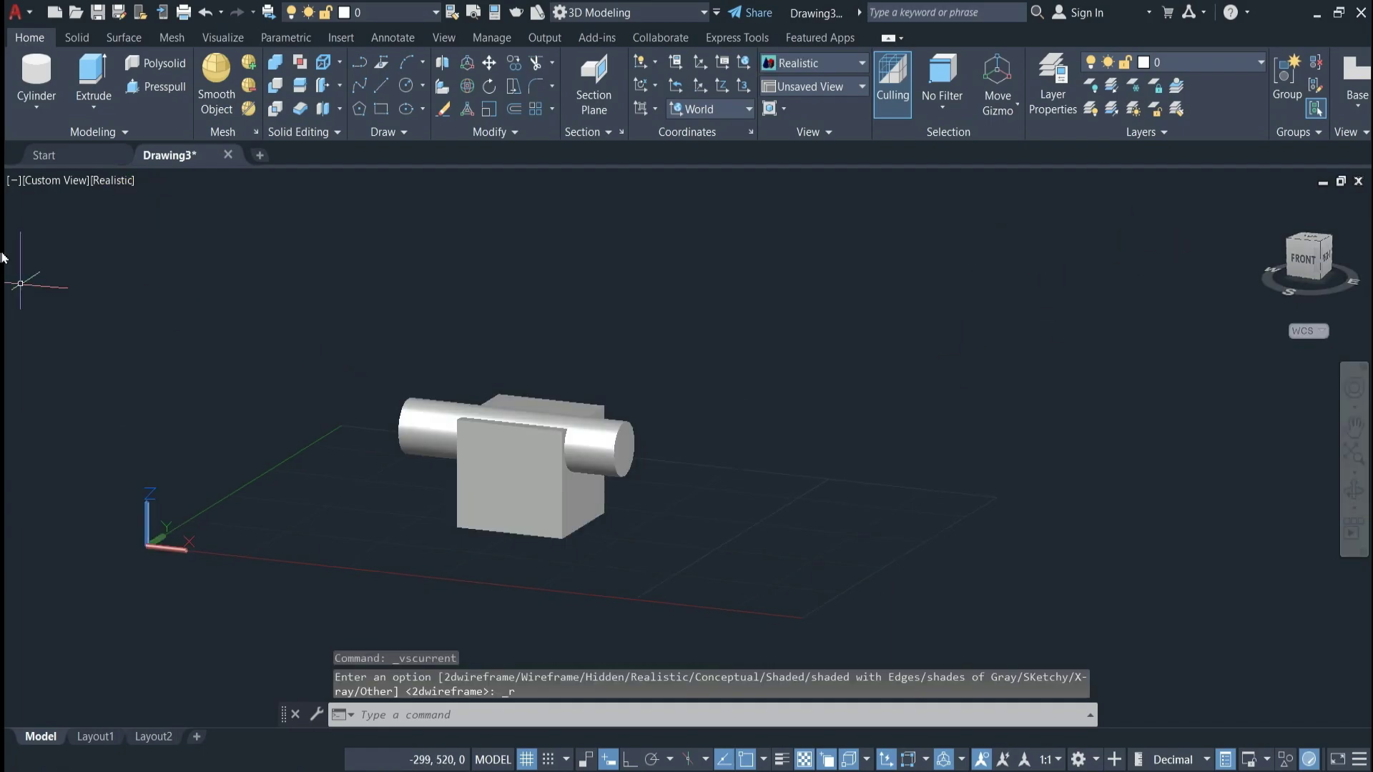
click(60, 181)
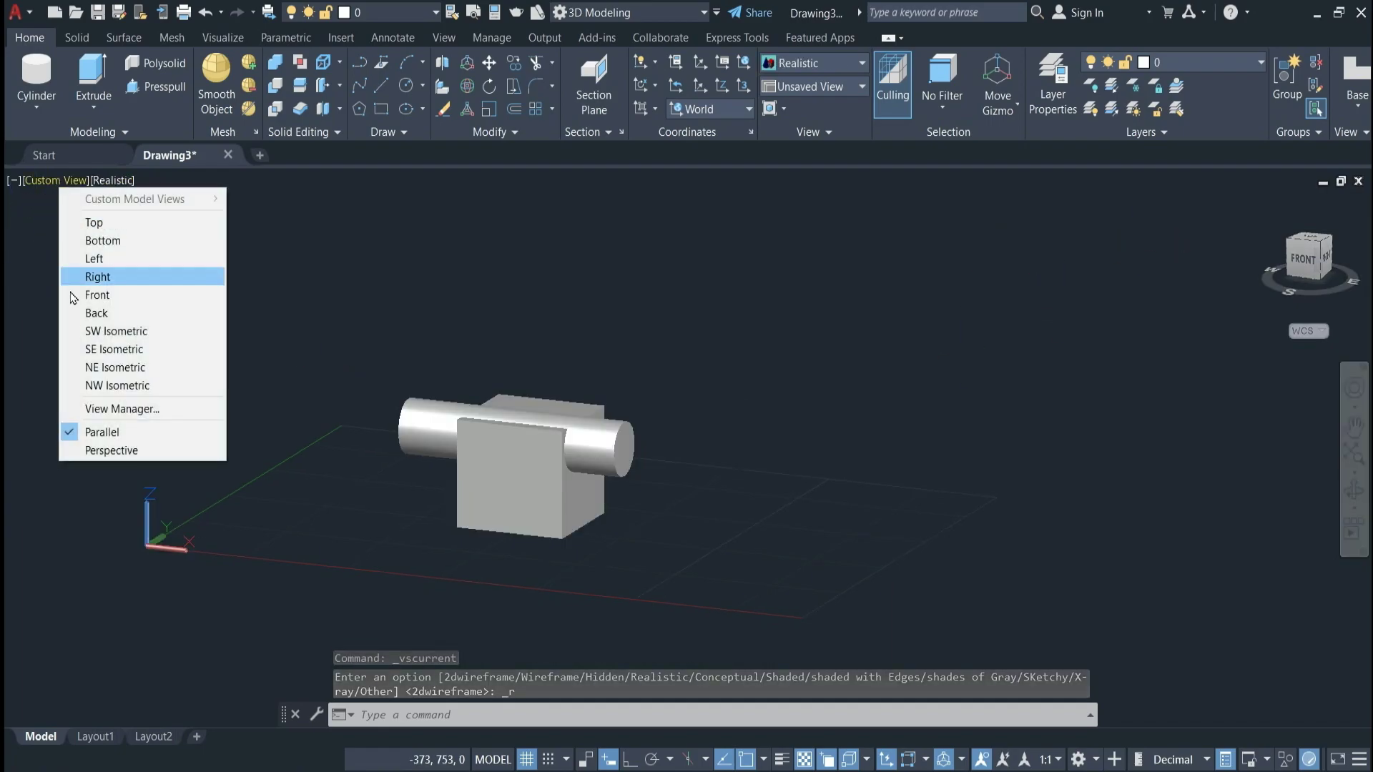
click(86, 330)
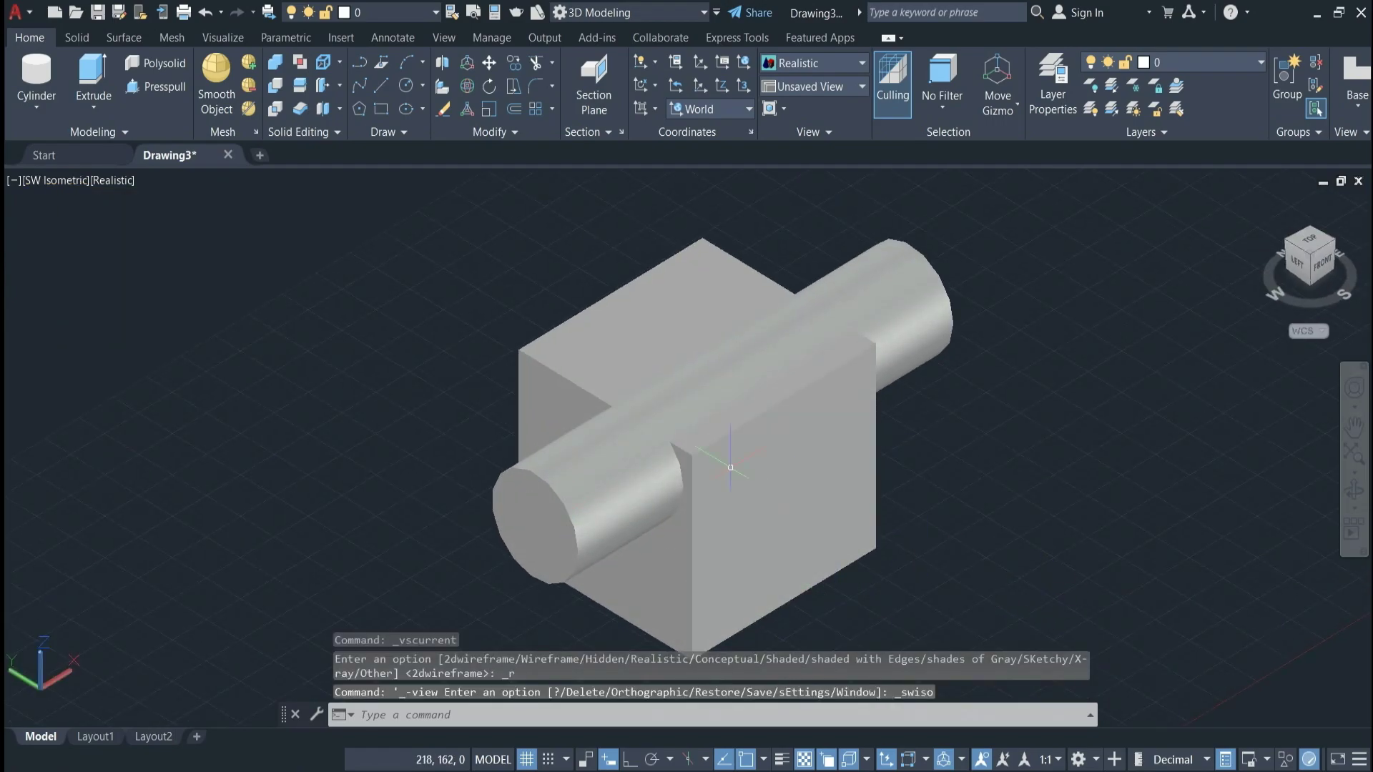
scroll(597, 419, down, 4)
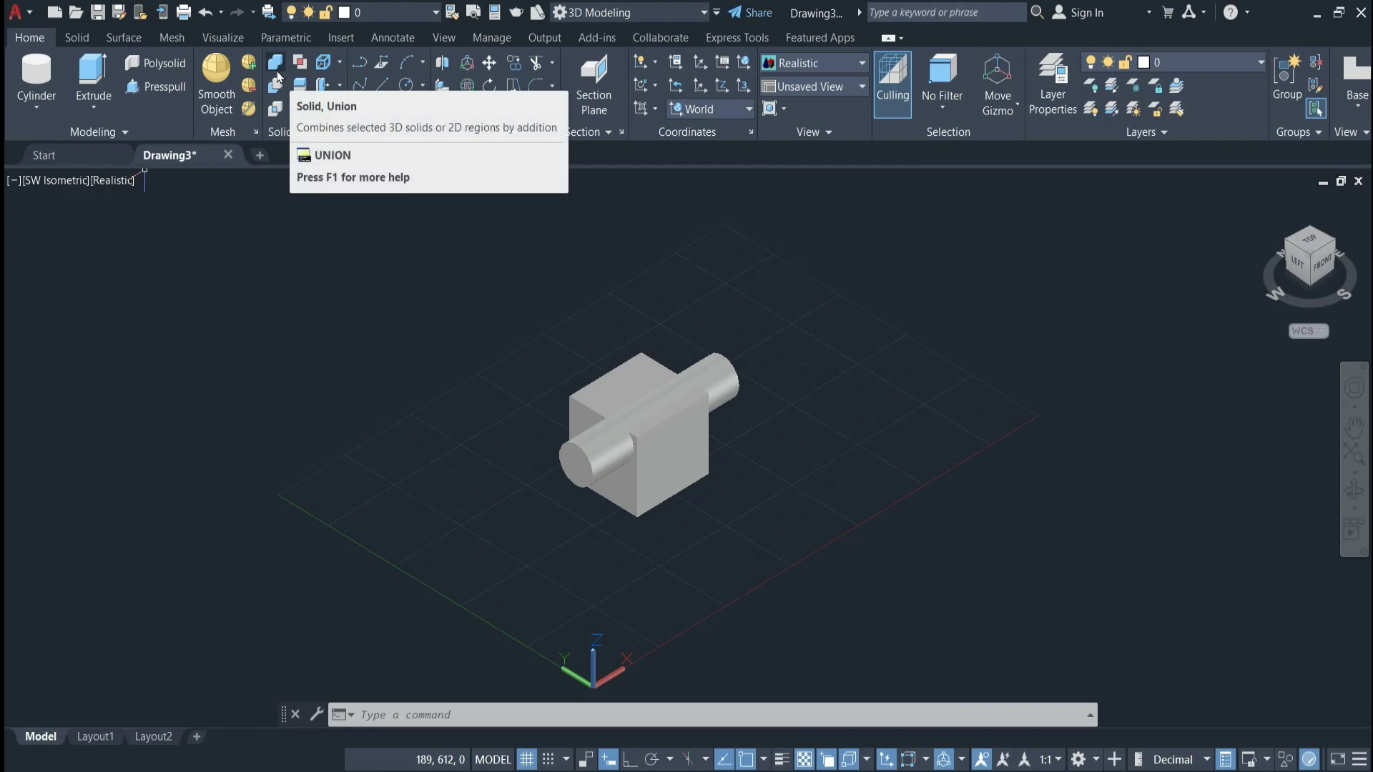
mouse_move(274, 62)
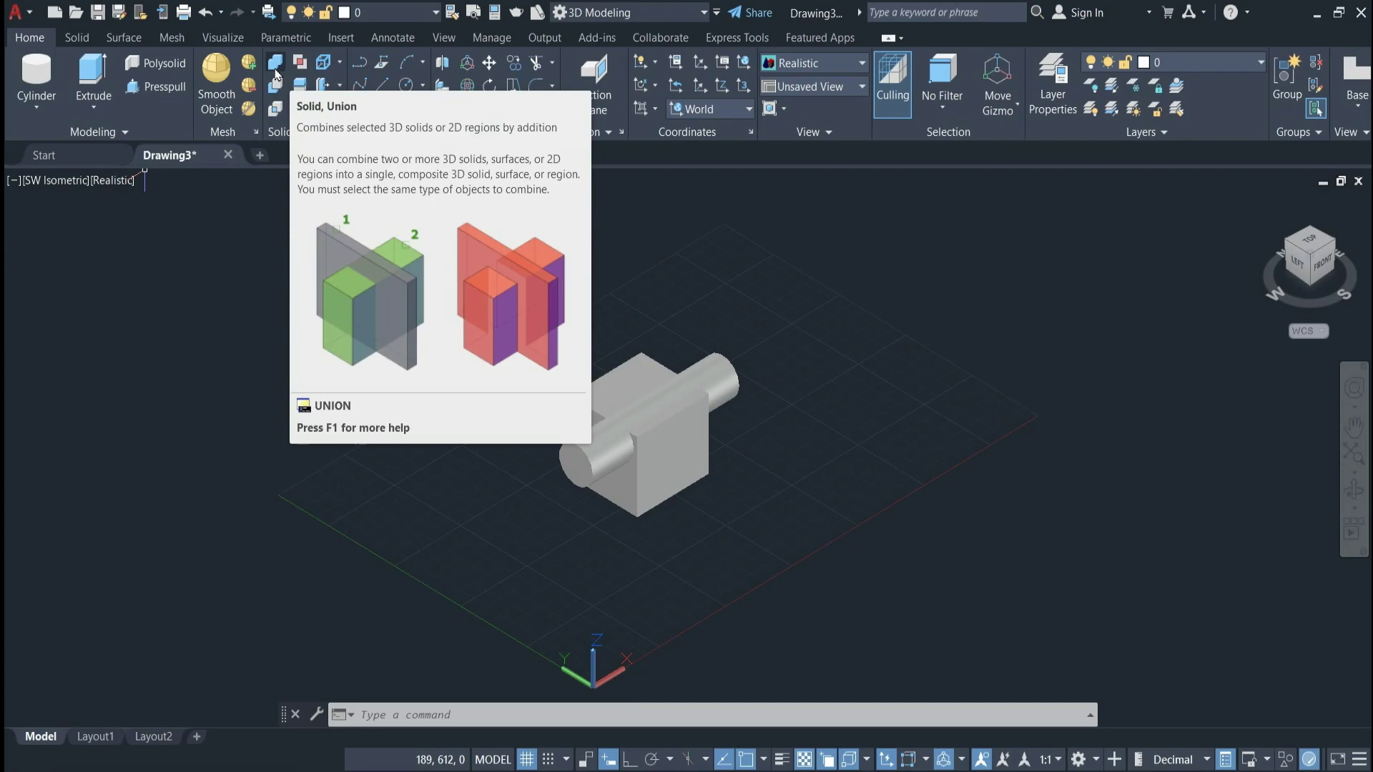
Union the cube with the cylinder, picking the cylinder from the overlap list
click(276, 74)
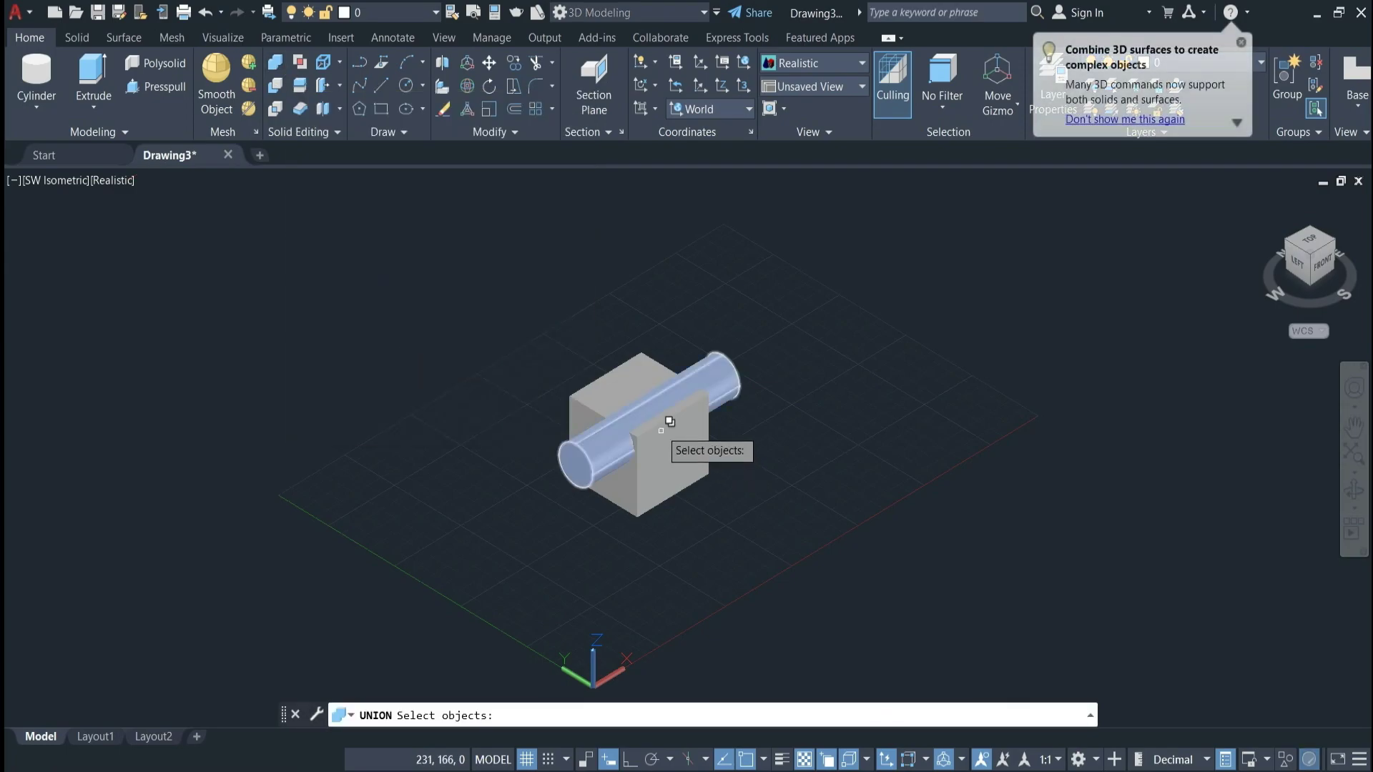
click(637, 378)
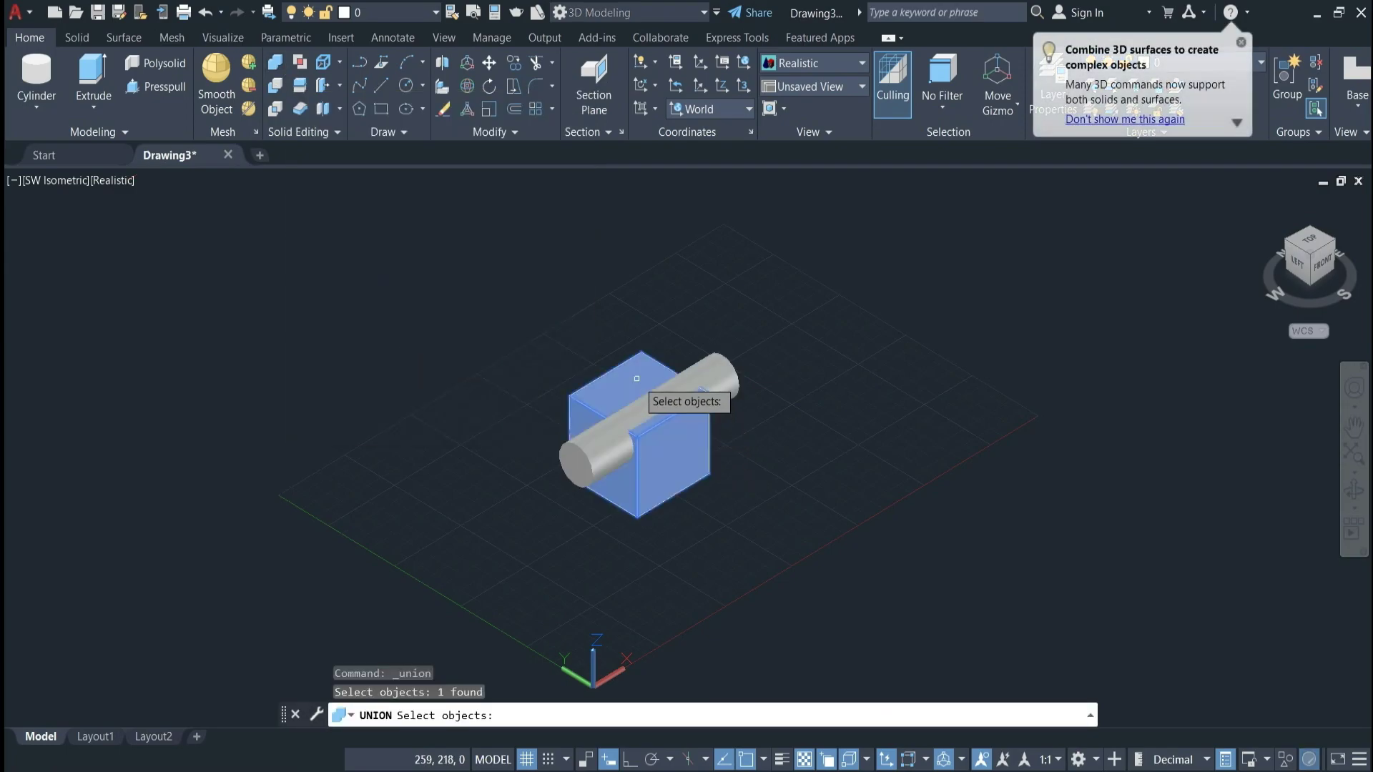
click(608, 449)
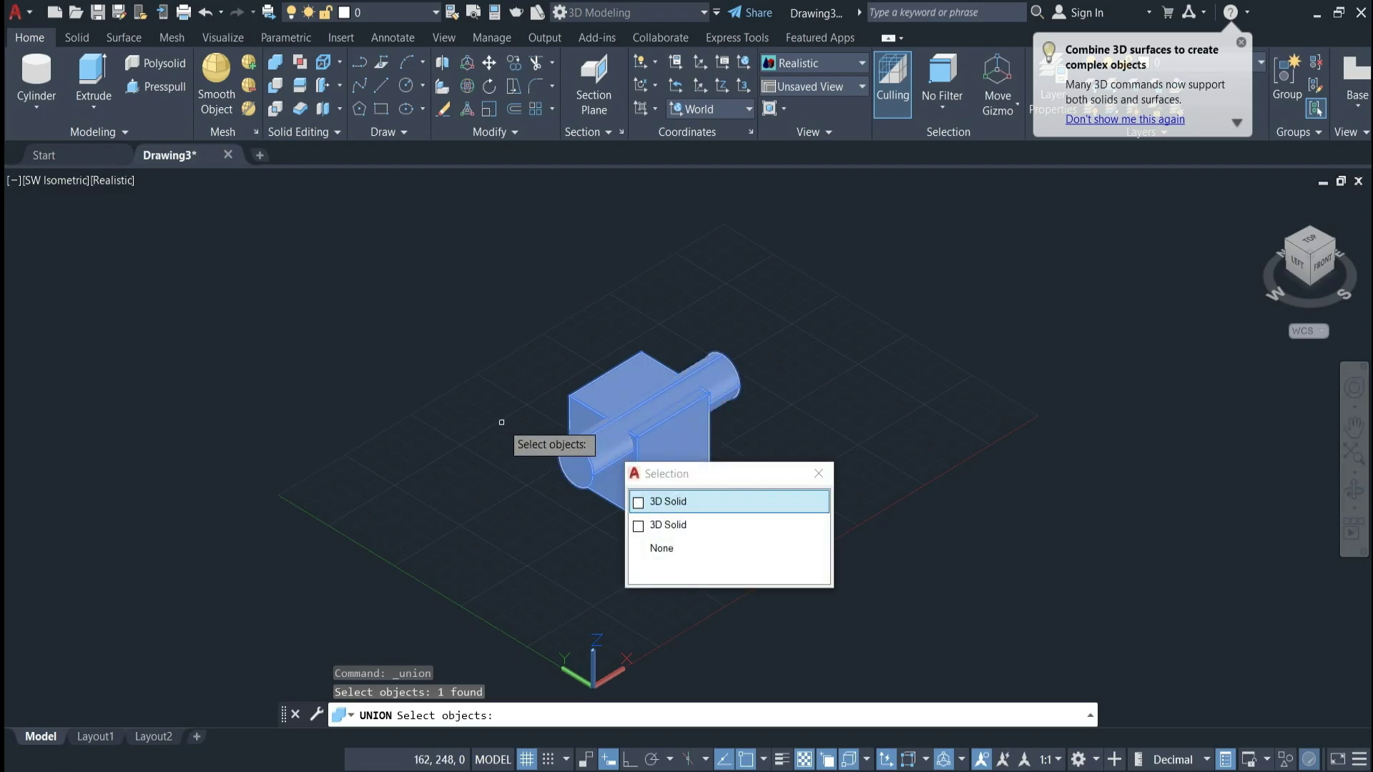
key(Return)
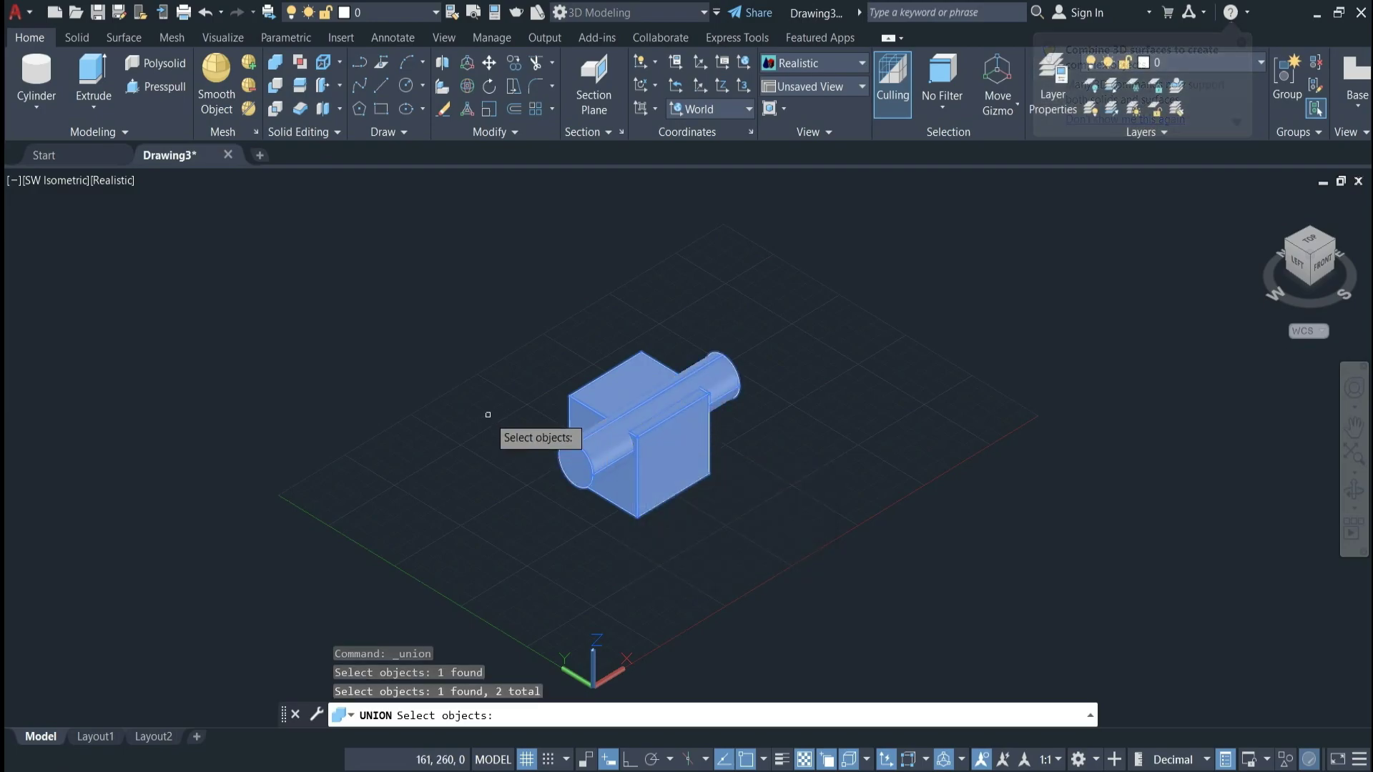
key(Return)
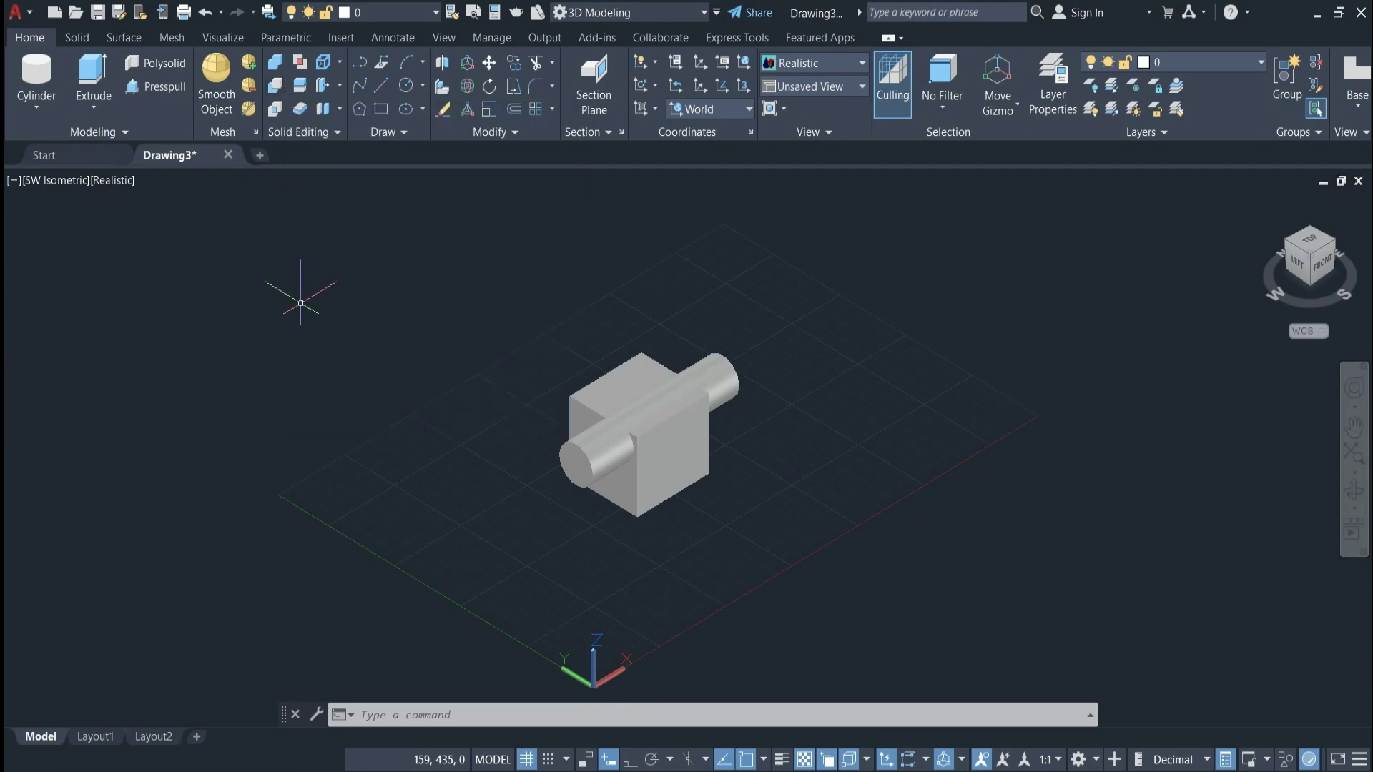
Undo the union and subtract the cylinder from the cube, leaving a curved groove
key(ctrl+z)
key(ctrl+z)
key(ctrl+z)
click(273, 89)
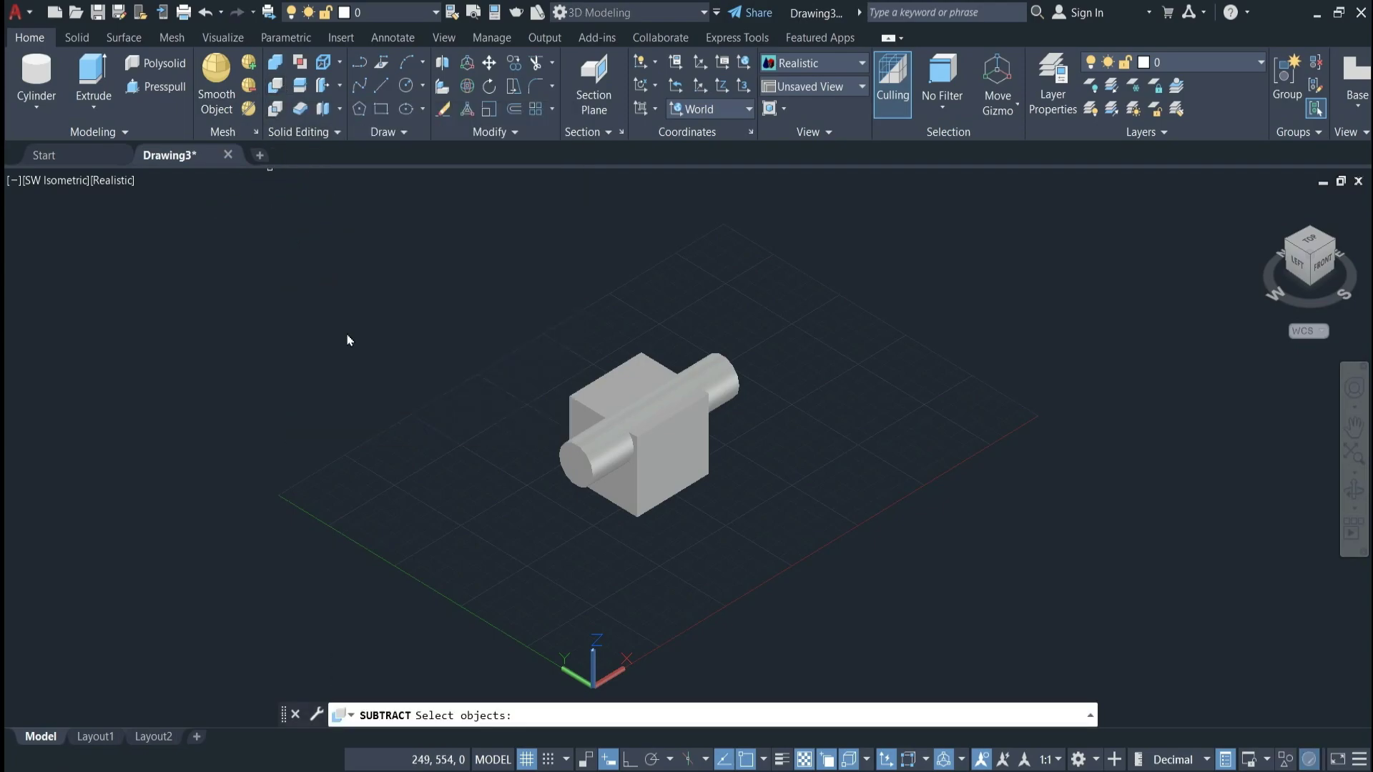
click(657, 468)
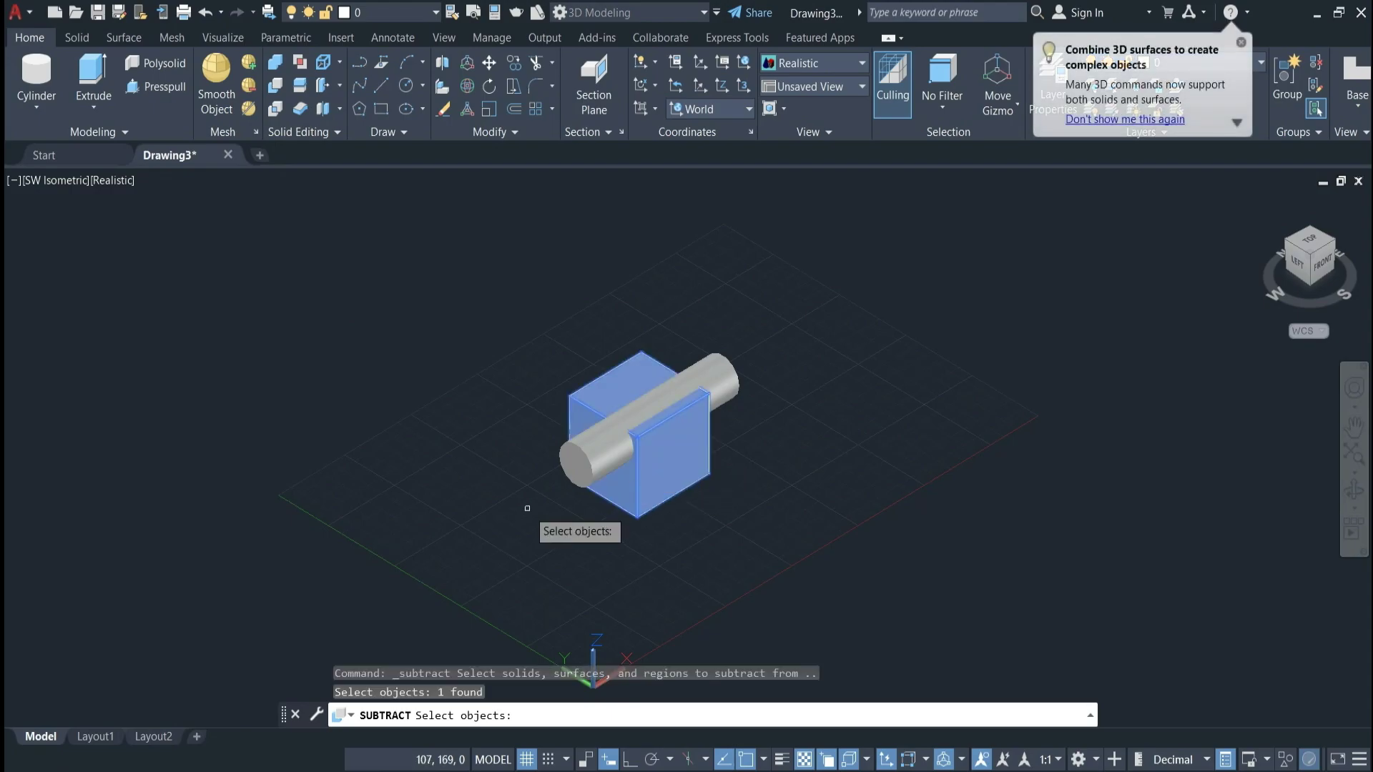
key(Return)
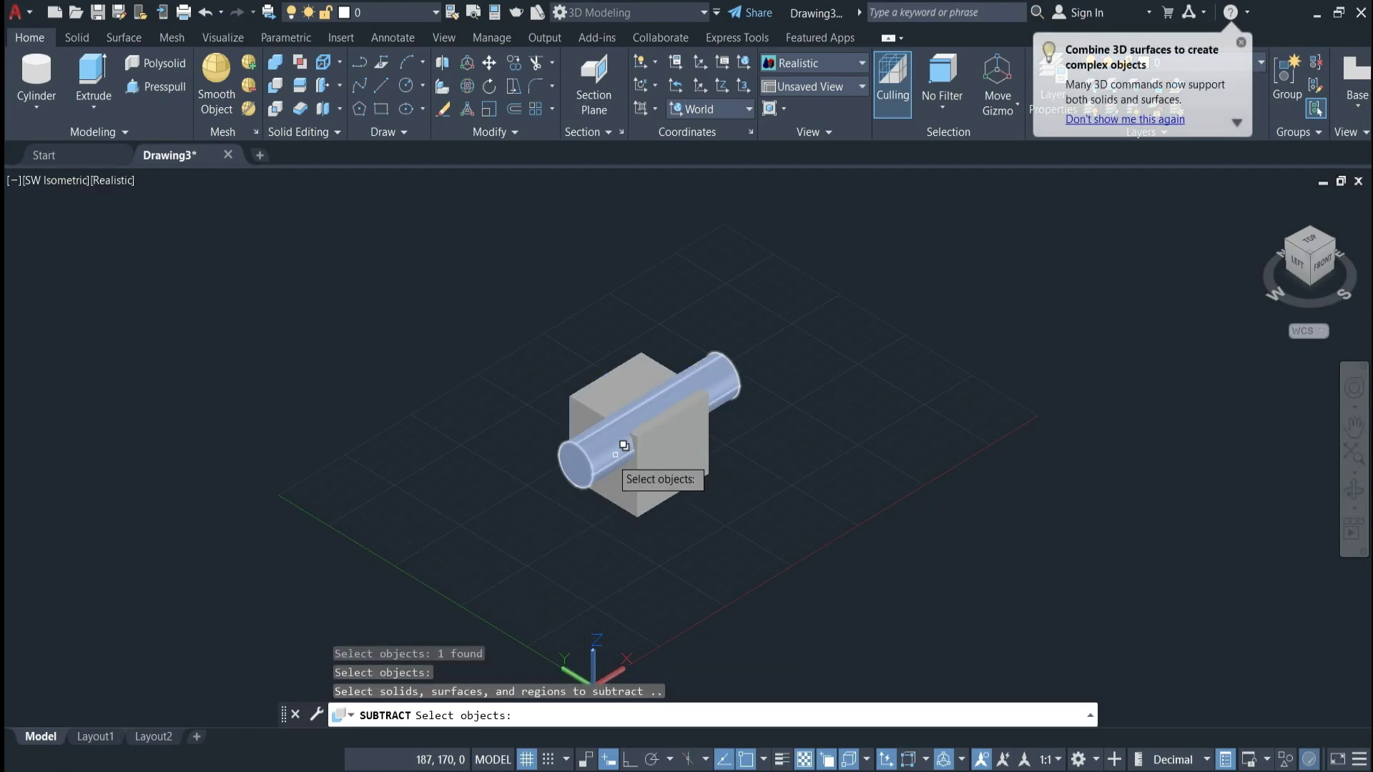
click(611, 464)
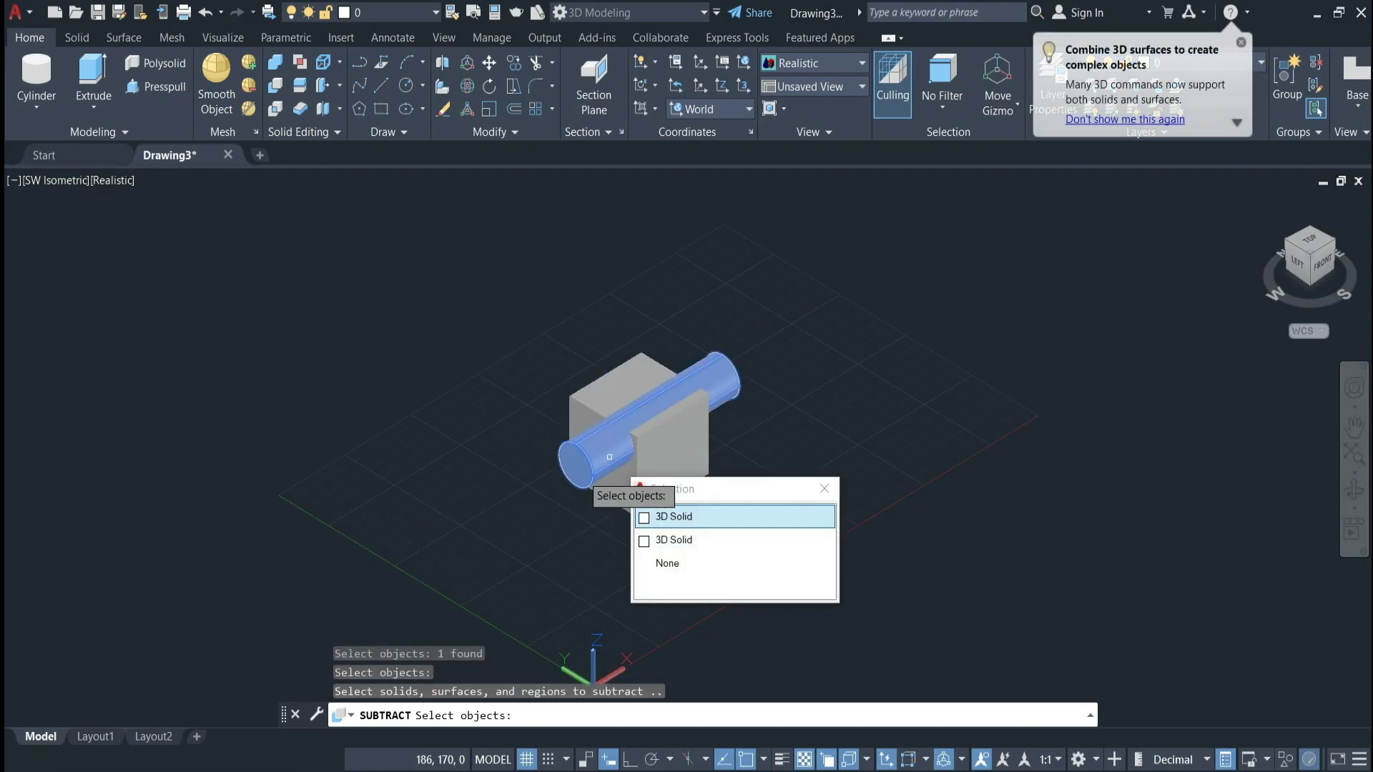
click(495, 507)
key(Return)
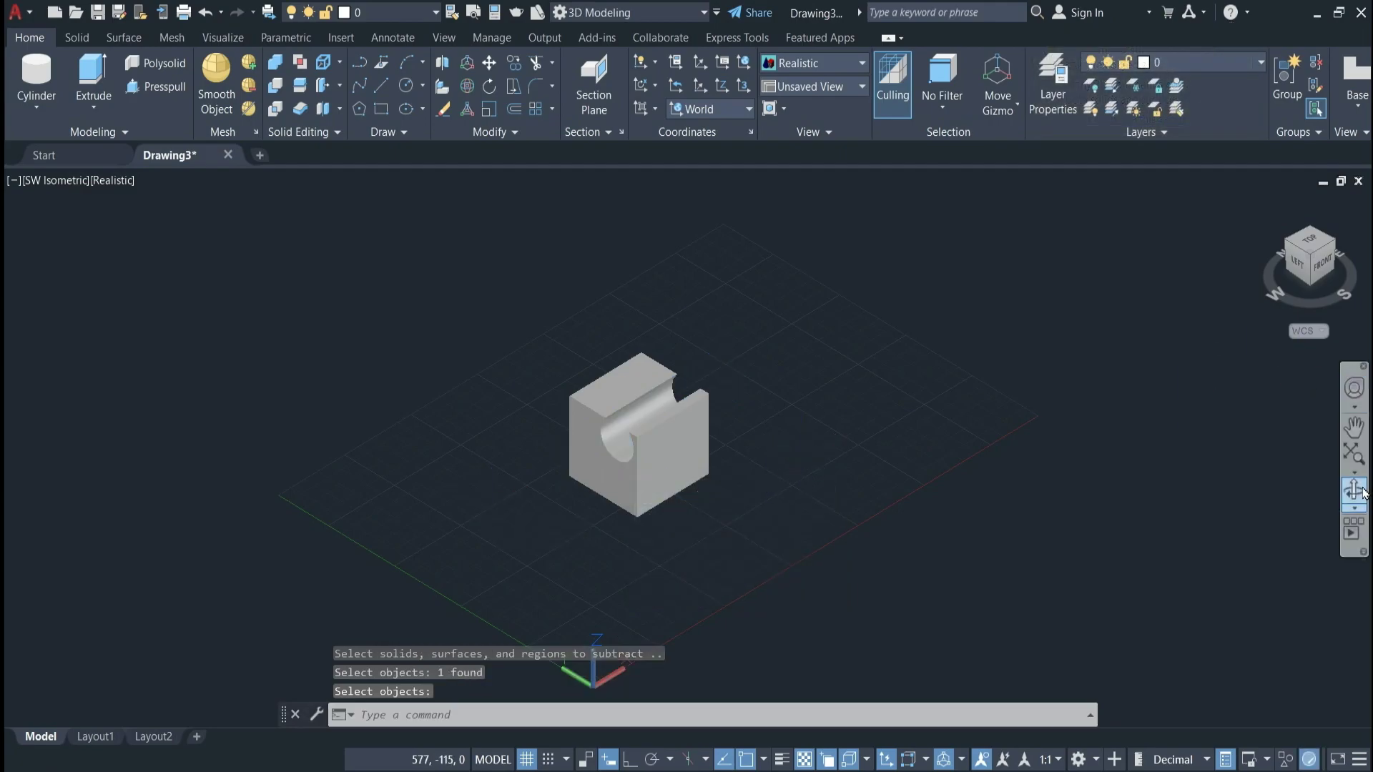
click(1353, 490)
Orbit the view to inspect the grooved cube from the front
mouse_move(1344, 494)
mouse_down()
mouse_move(964, 446)
mouse_move(905, 488)
mouse_move(944, 395)
mouse_move(1155, 453)
mouse_move(1096, 527)
mouse_move(934, 484)
mouse_move(813, 484)
mouse_move(554, 514)
mouse_move(443, 565)
mouse_move(331, 582)
mouse_move(570, 527)
mouse_move(825, 511)
mouse_move(1051, 450)
mouse_up()
key(Escape)
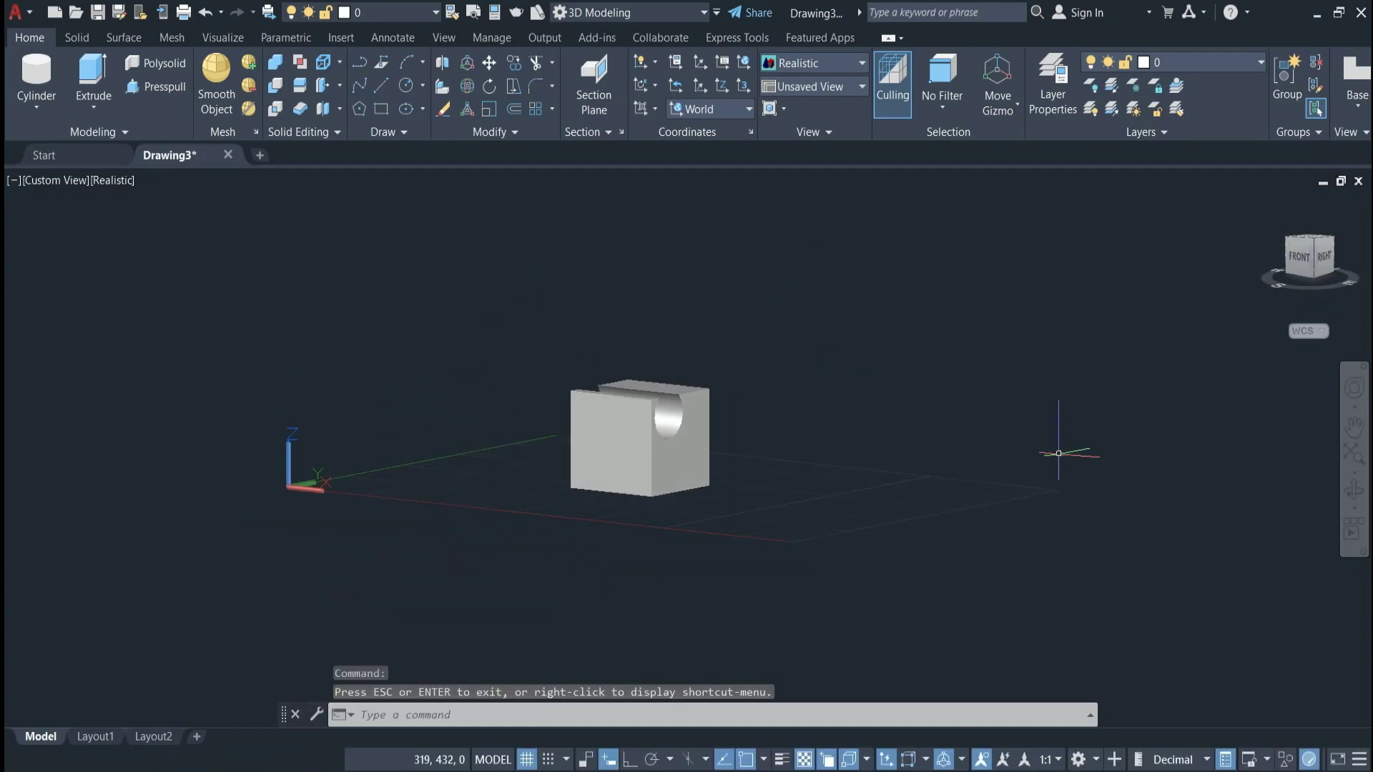
mouse_move(1309, 263)
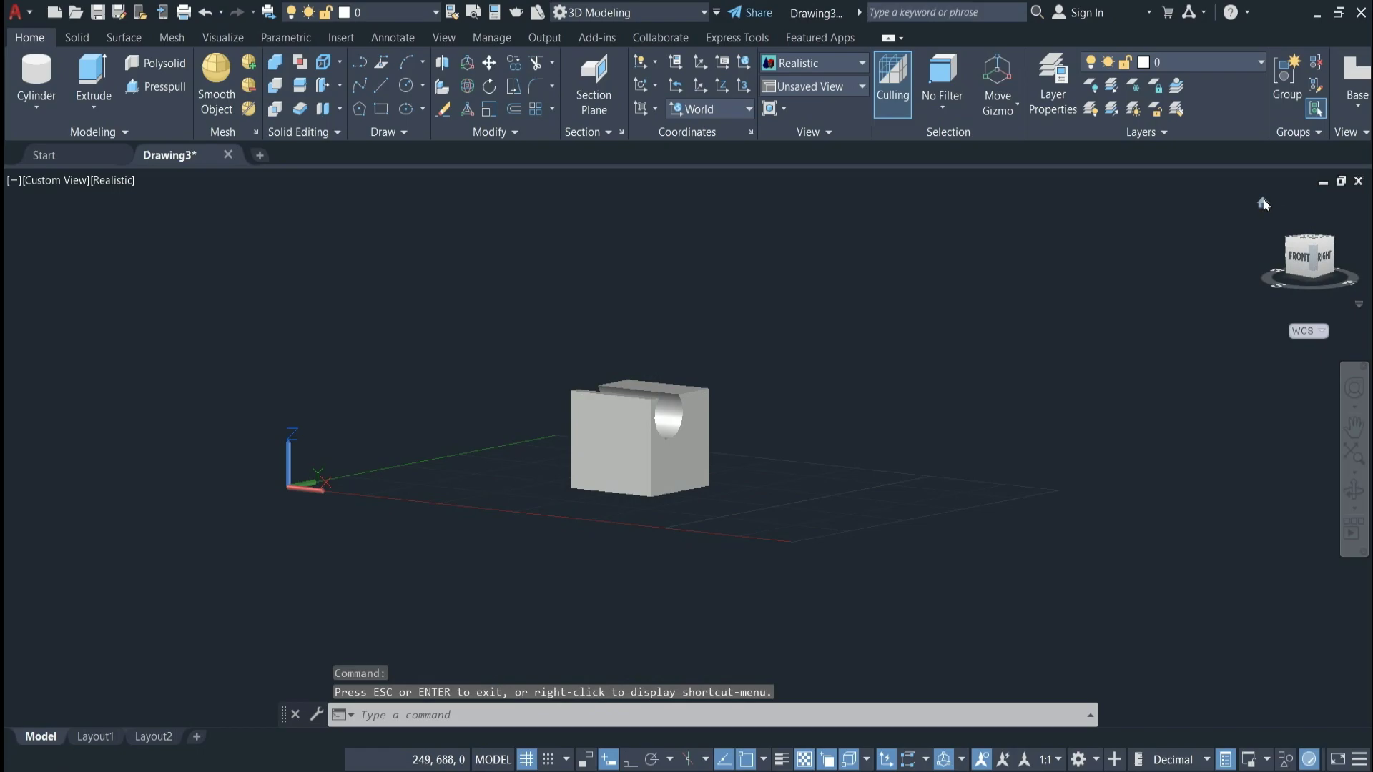
click(1263, 206)
Undo the subtraction and return to the SW Isometric view
key(ctrl+z)
click(56, 180)
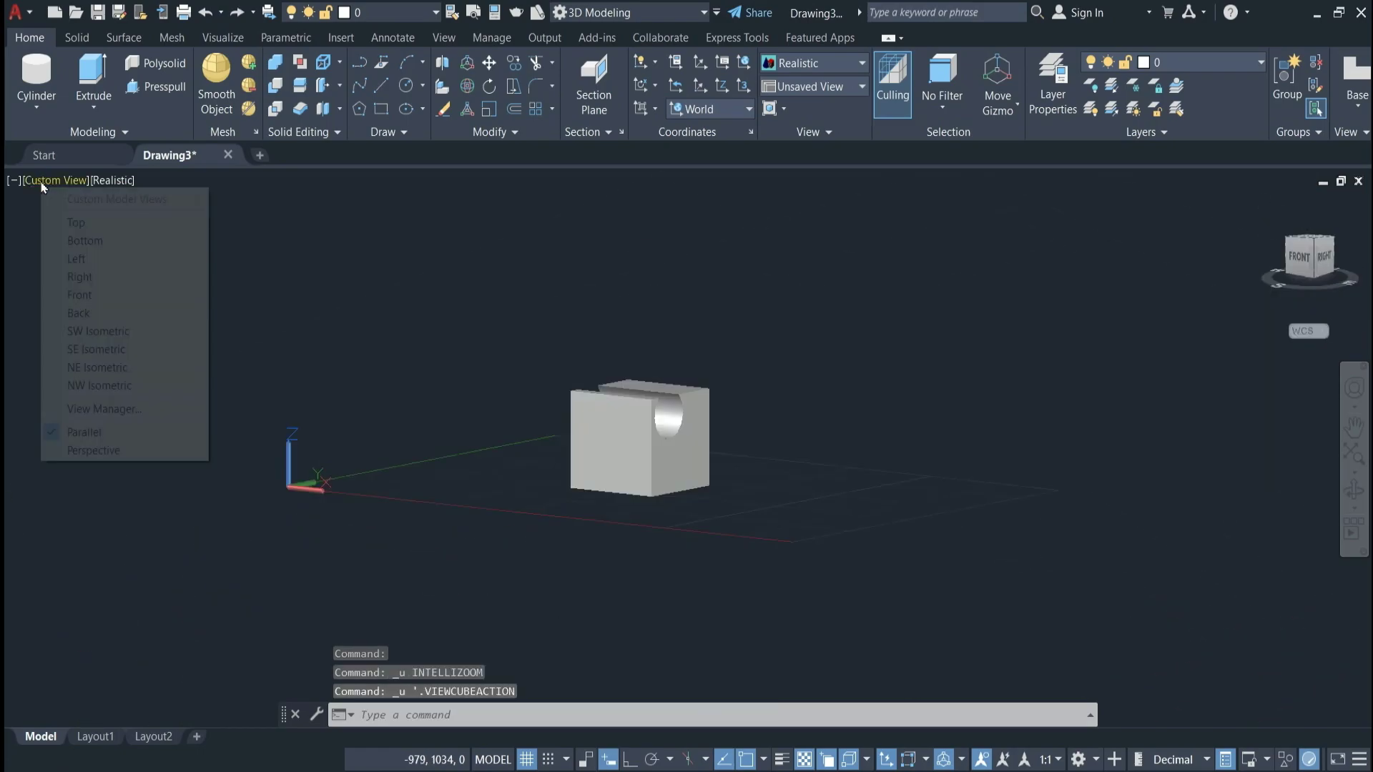
click(83, 331)
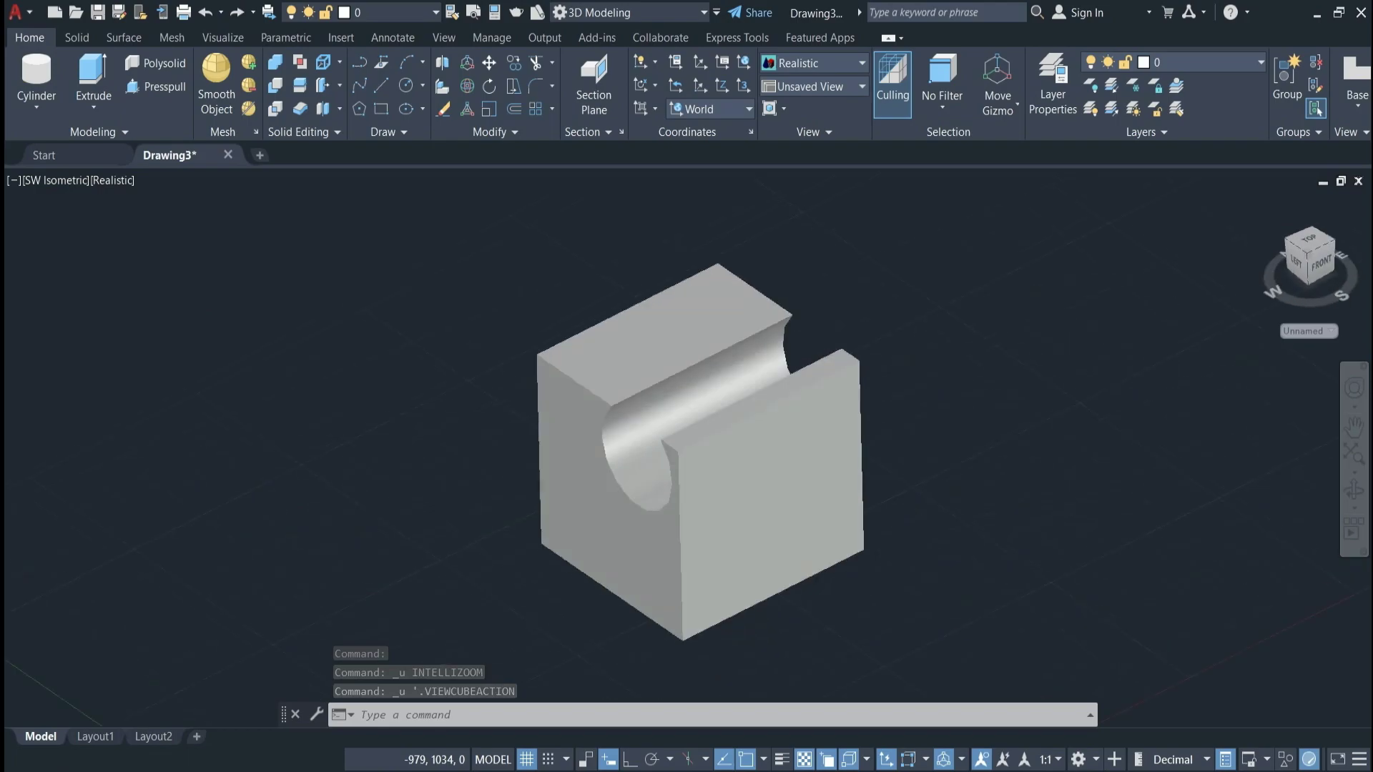
scroll(586, 438, down, 3)
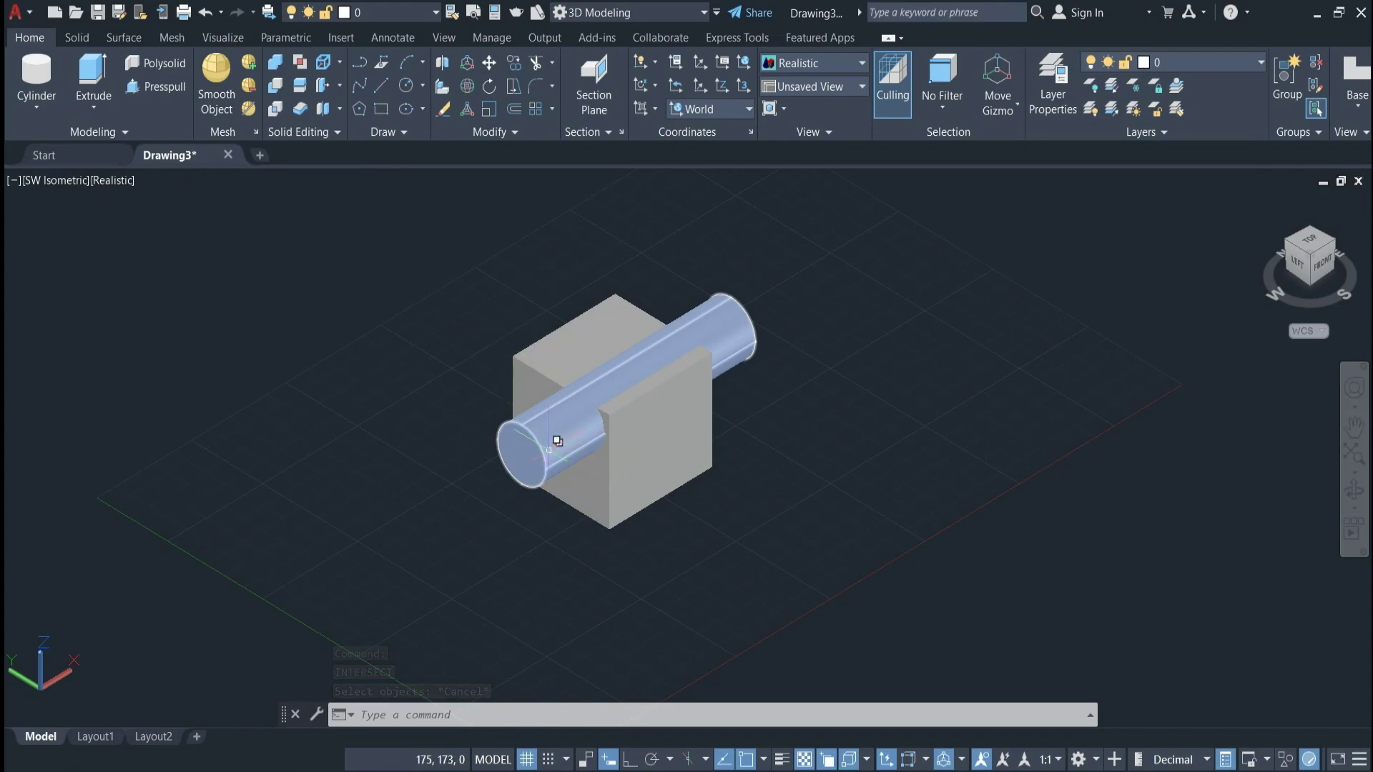
Move the cylinder to a new position beside the box
click(555, 445)
text(M)
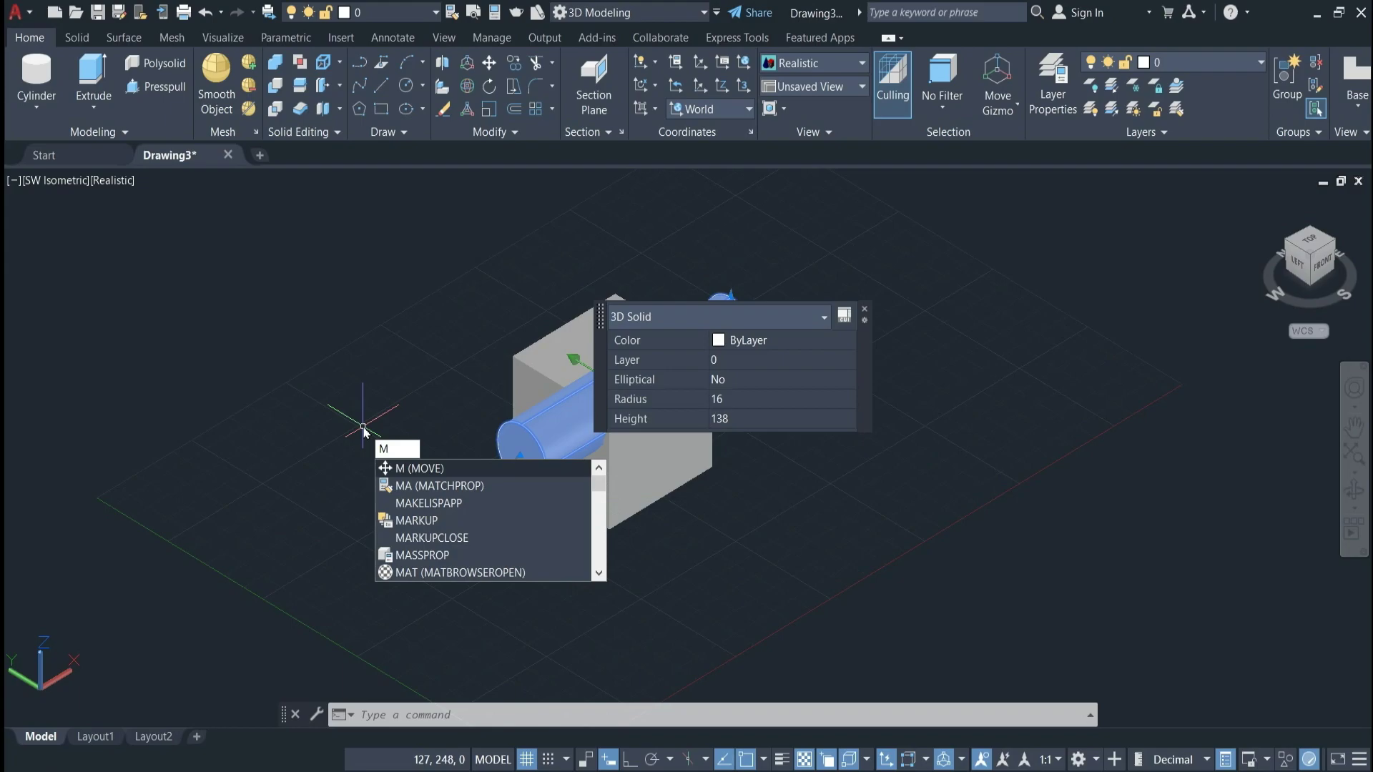
click(406, 469)
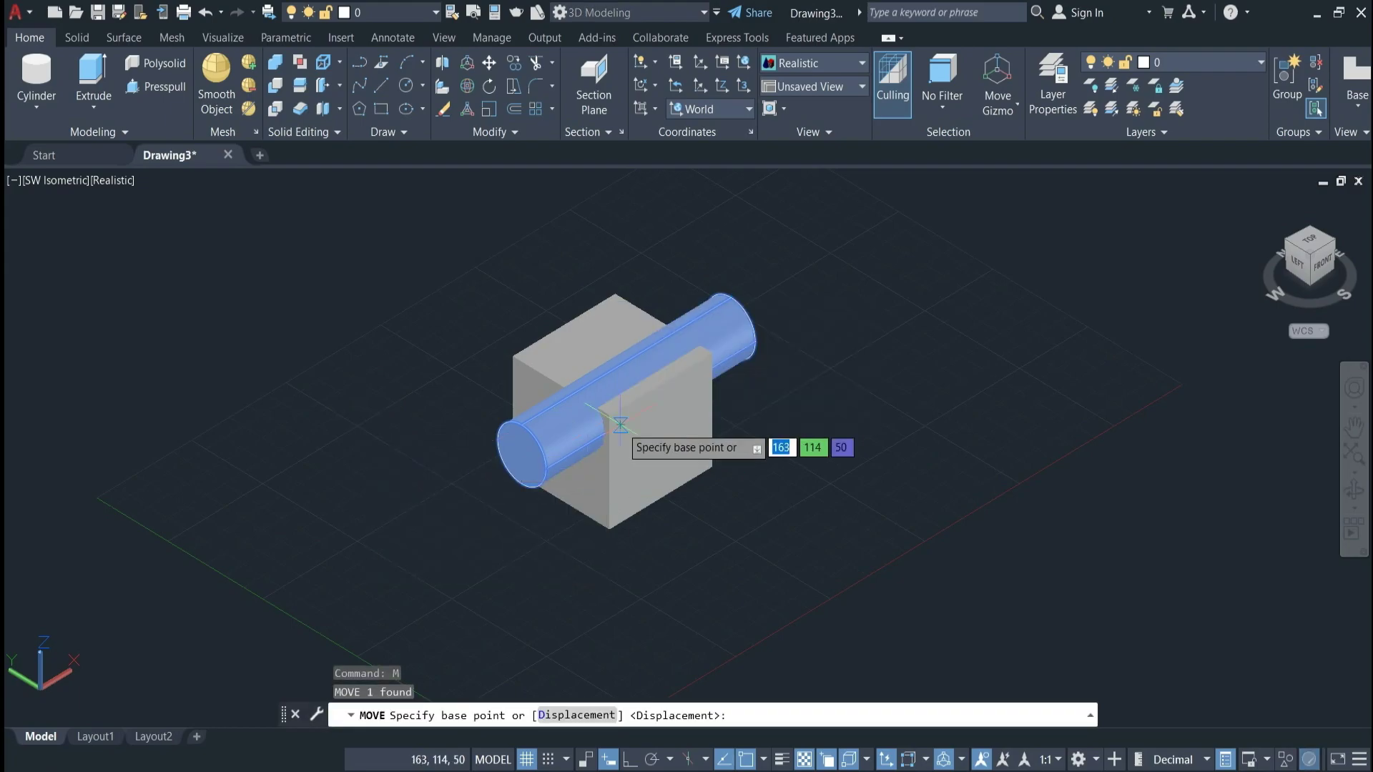
click(582, 419)
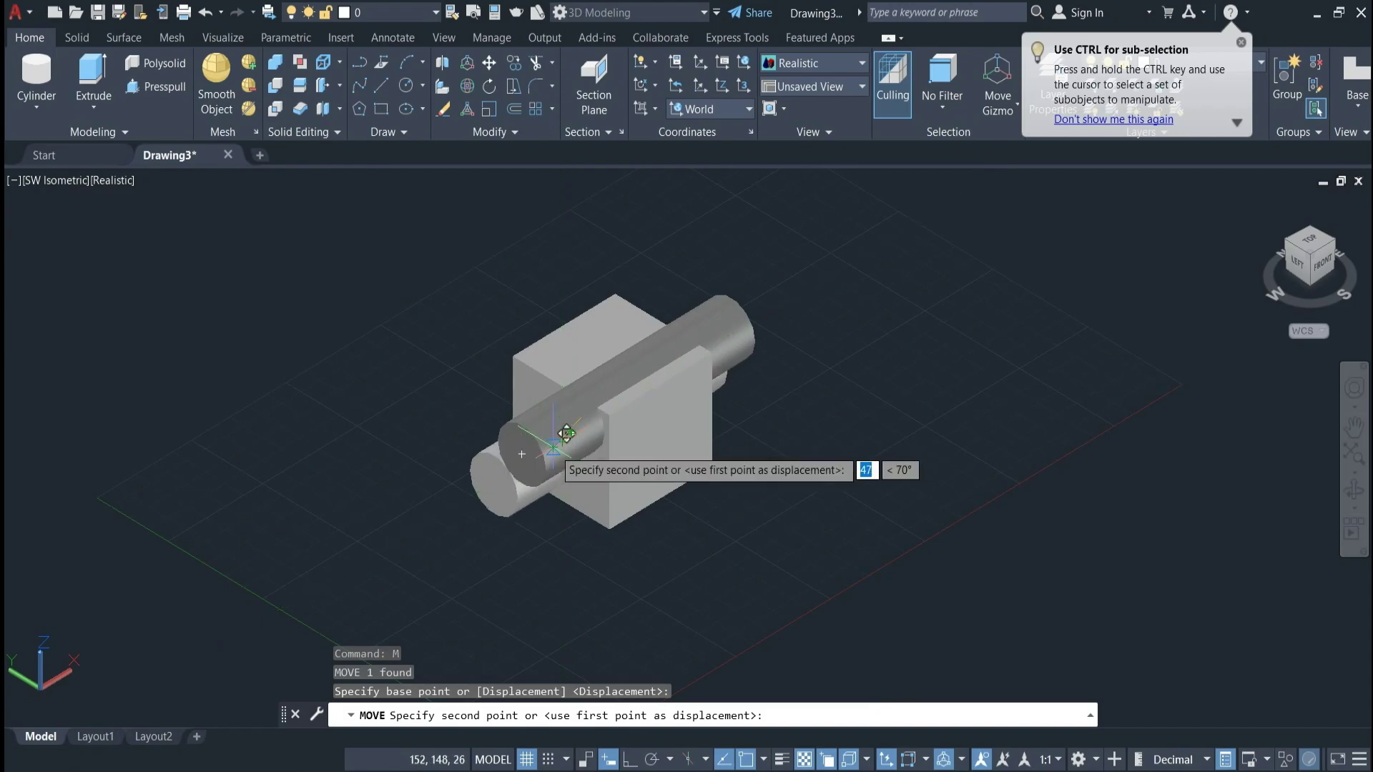
click(565, 428)
shift+middle_drag(565, 427, 644, 400)
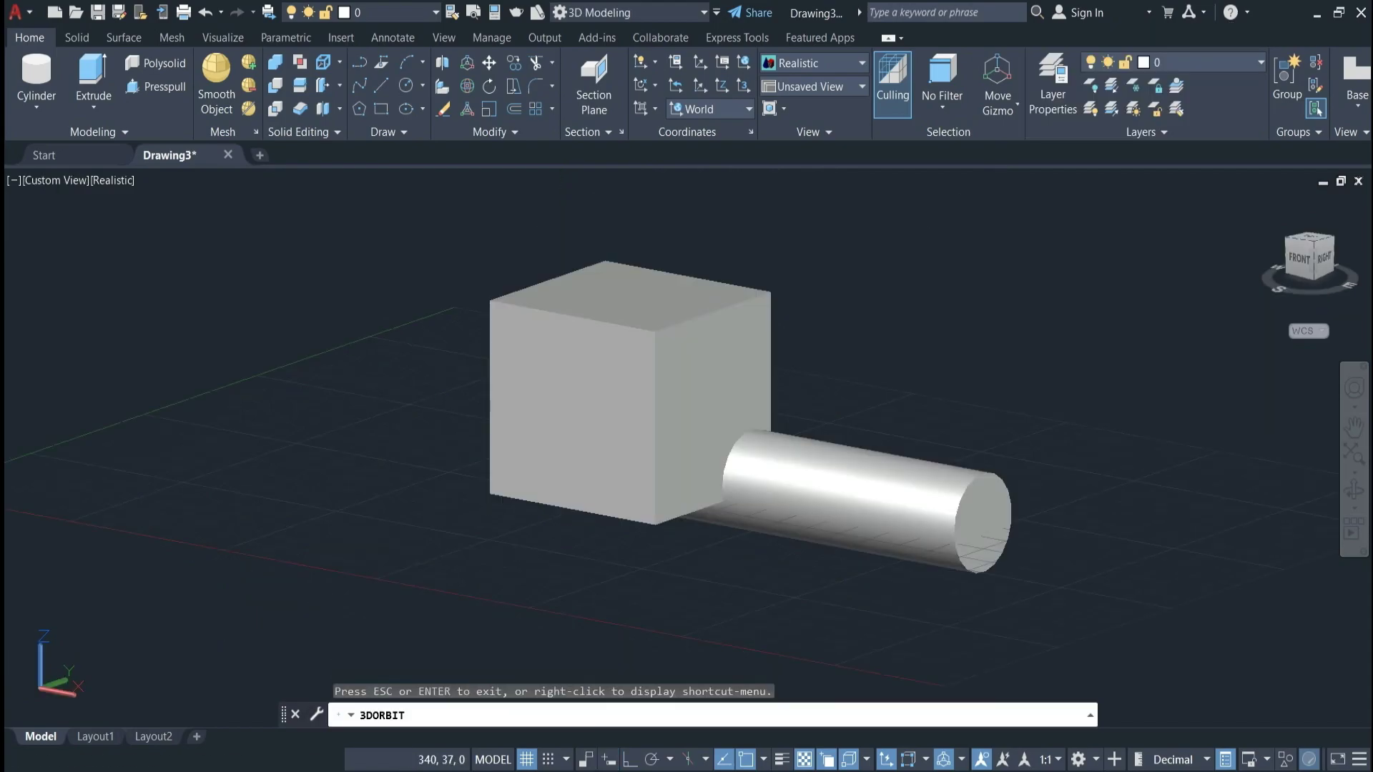
Move the cylinder again so it runs through the box, protruding from both faces
click(965, 518)
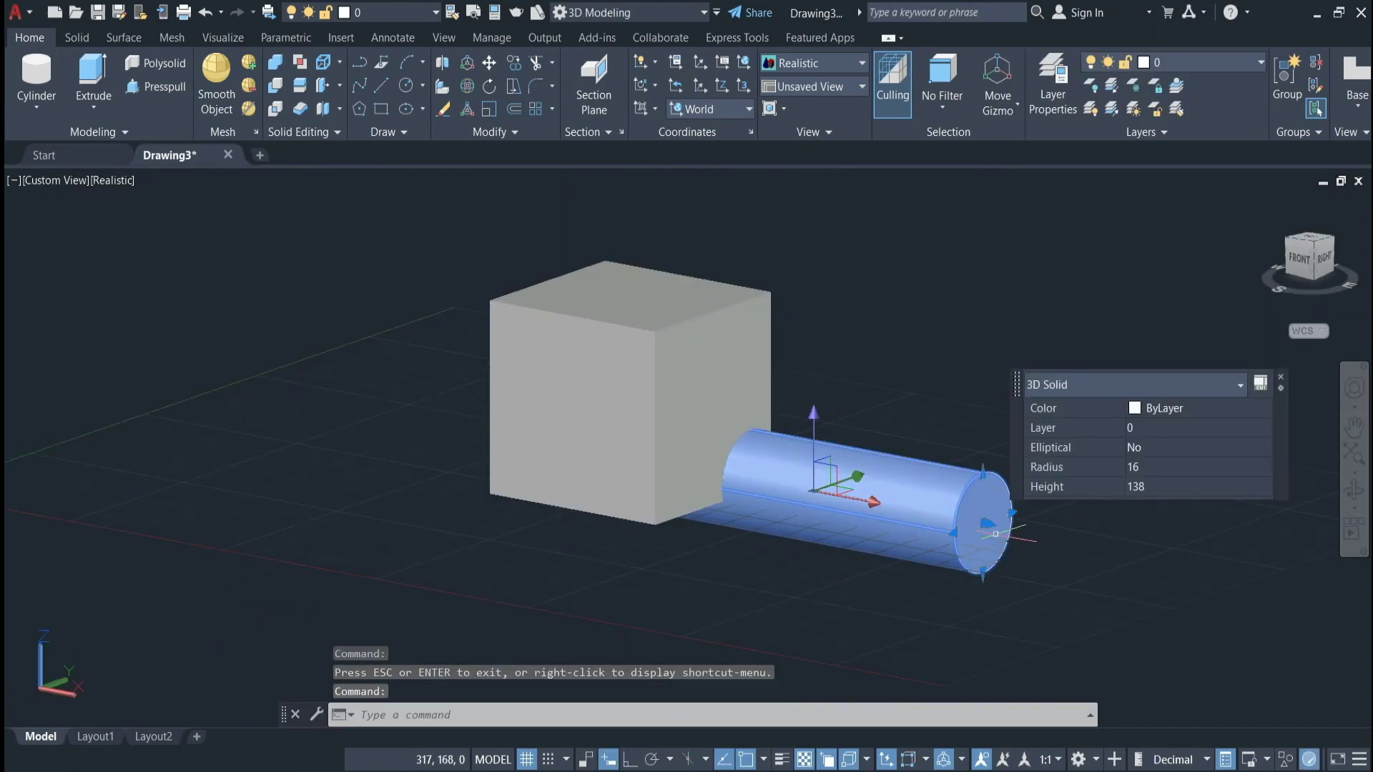
click(989, 525)
key(Escape)
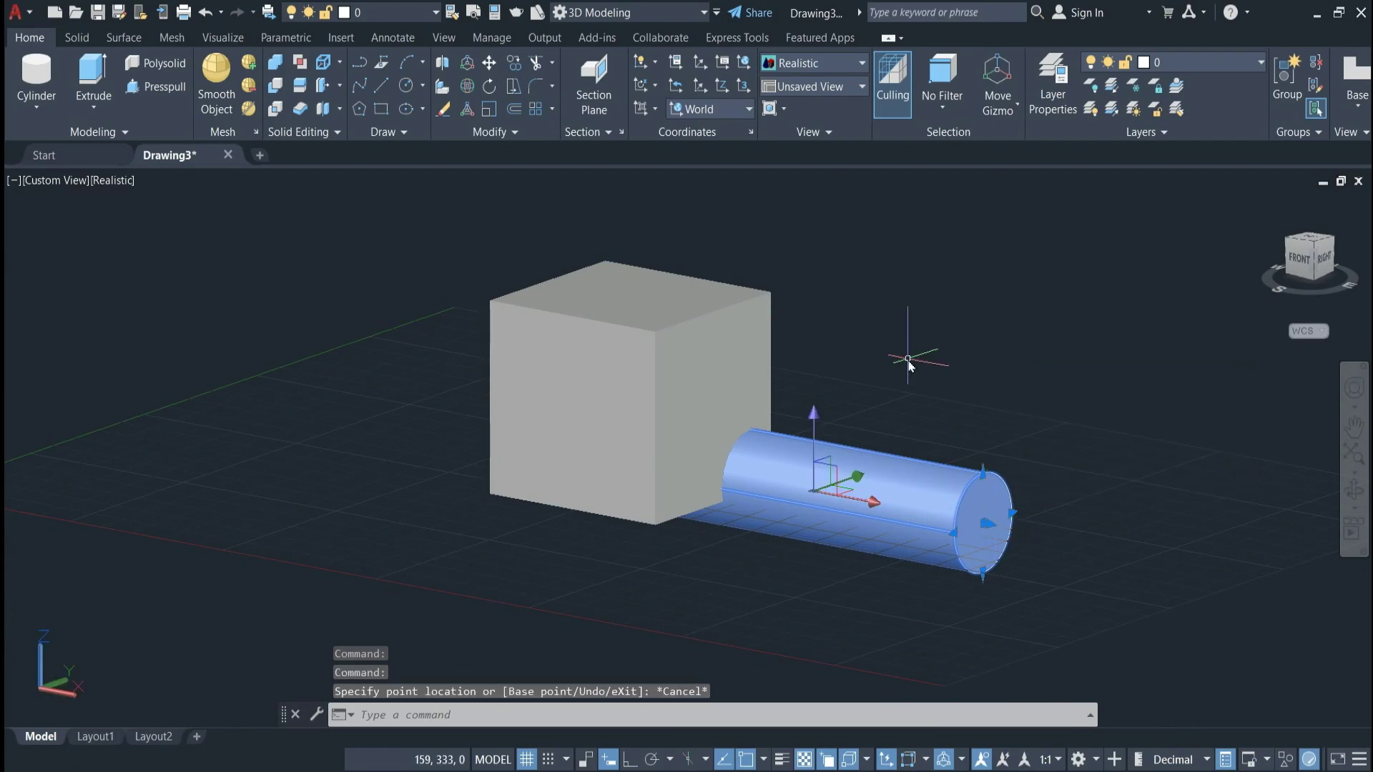
text(M)
key(Return)
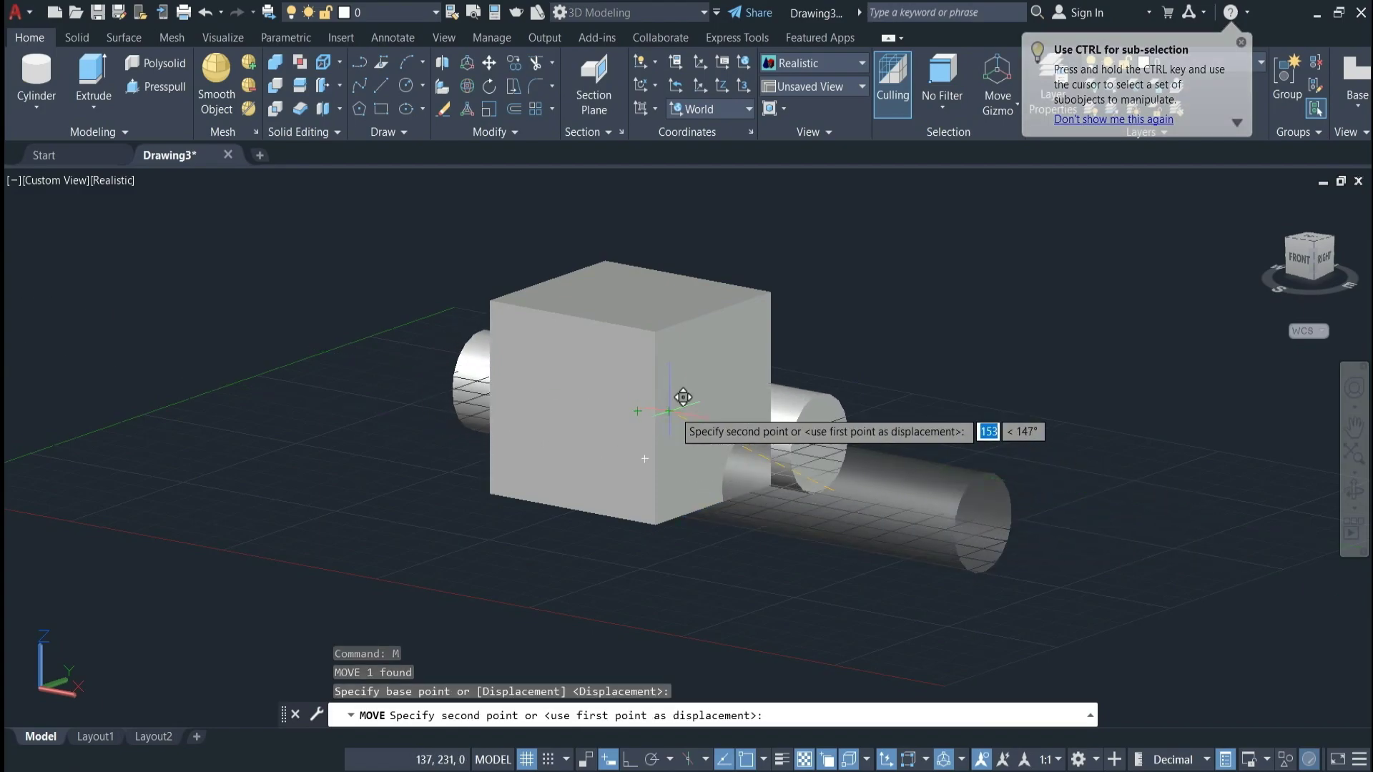
click(679, 404)
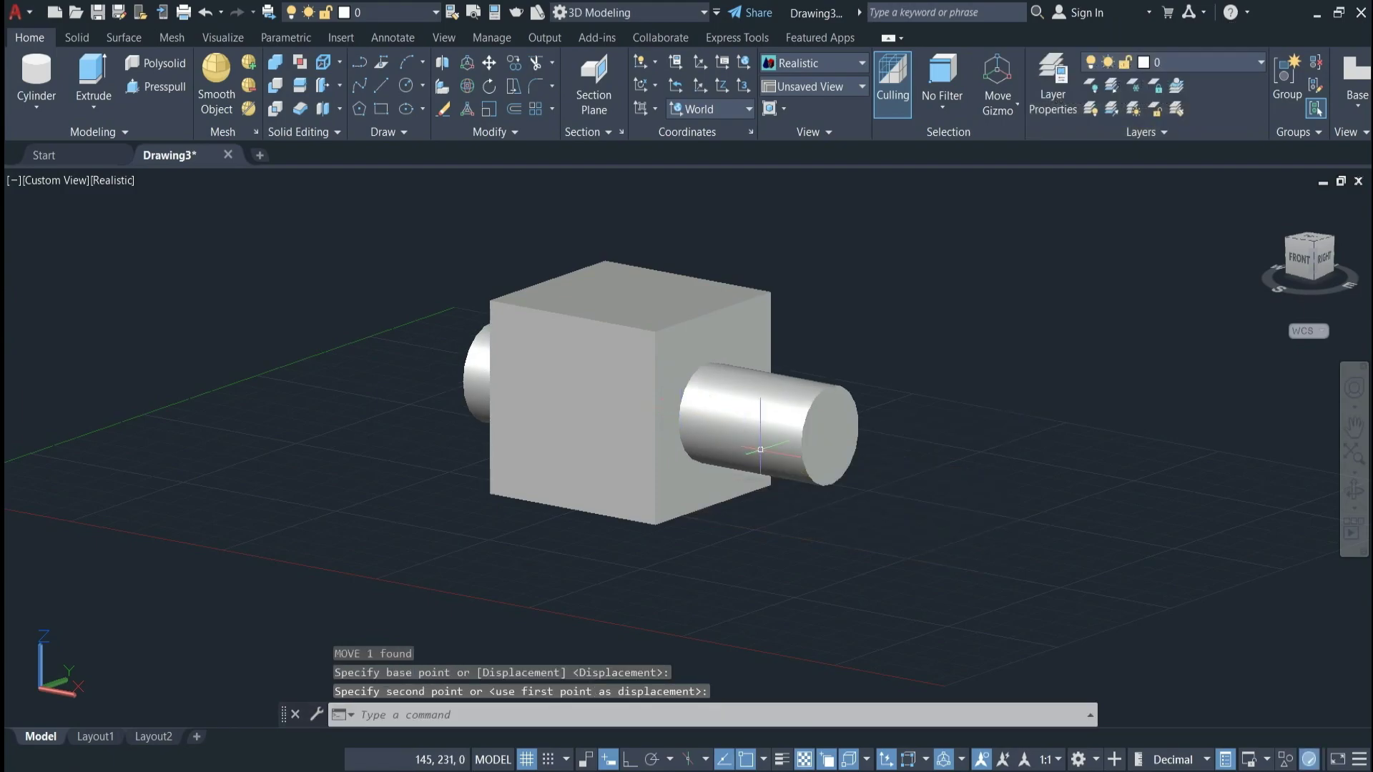
click(1353, 489)
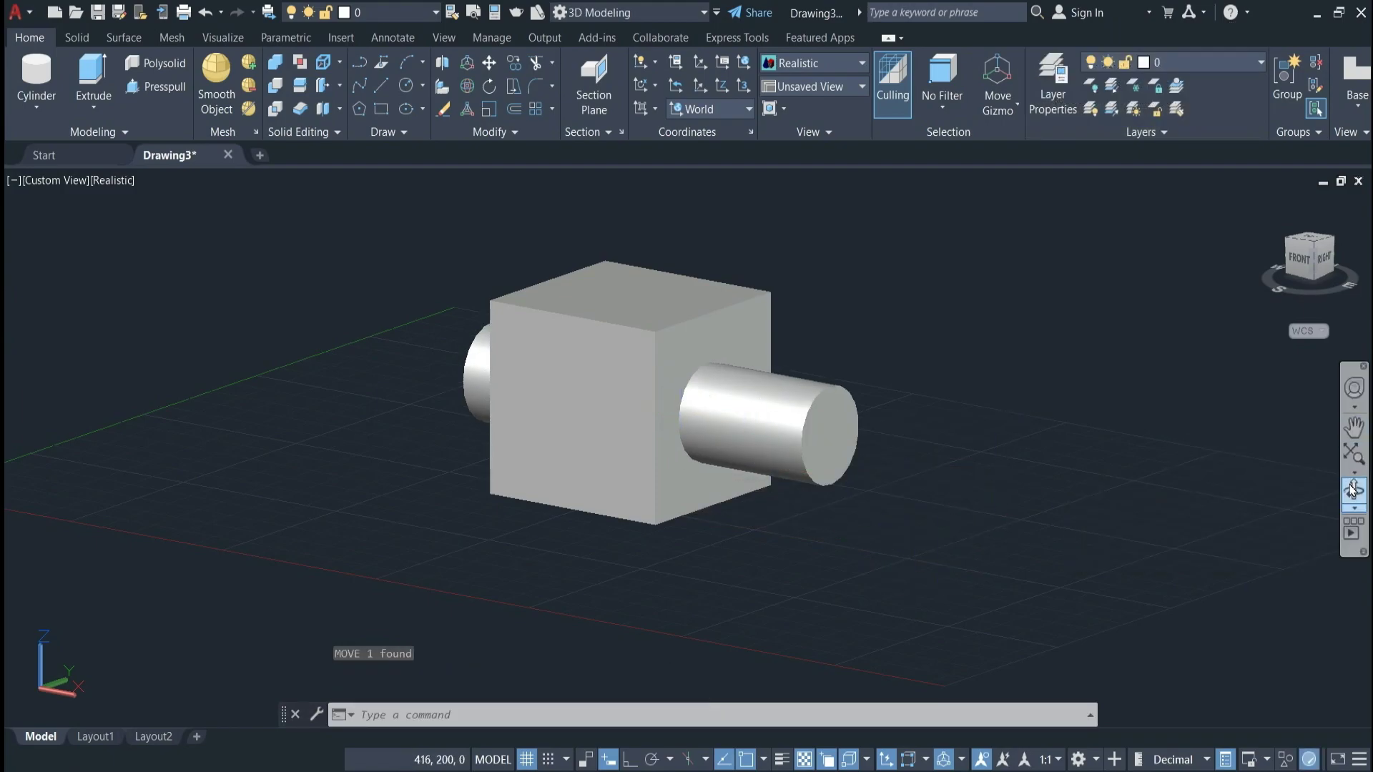
Orbit to view the box from the right, then return to SW Isometric
mouse_move(1237, 522)
mouse_down()
mouse_move(1047, 492)
mouse_move(1001, 532)
mouse_move(288, 495)
mouse_move(458, 540)
mouse_move(951, 572)
mouse_move(1079, 524)
mouse_move(1169, 512)
mouse_up()
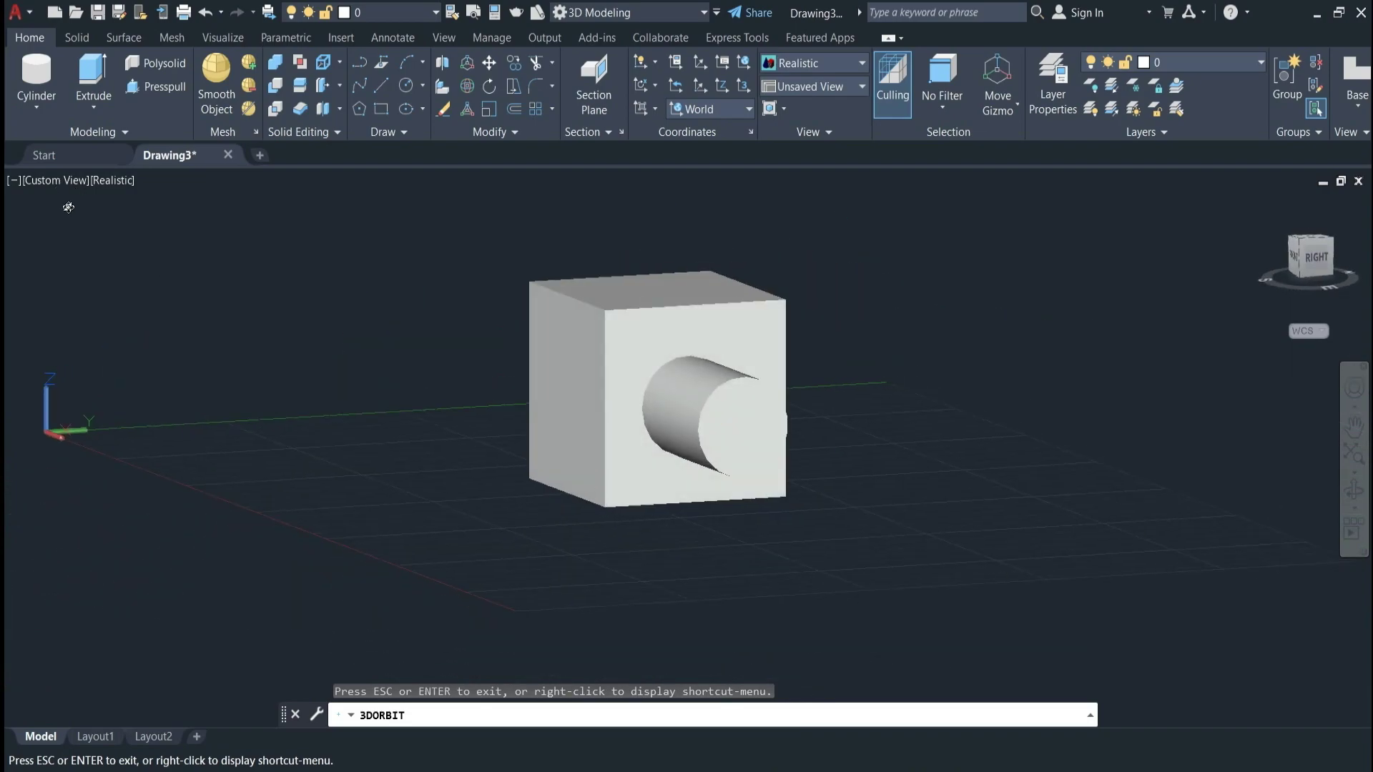
key(Escape)
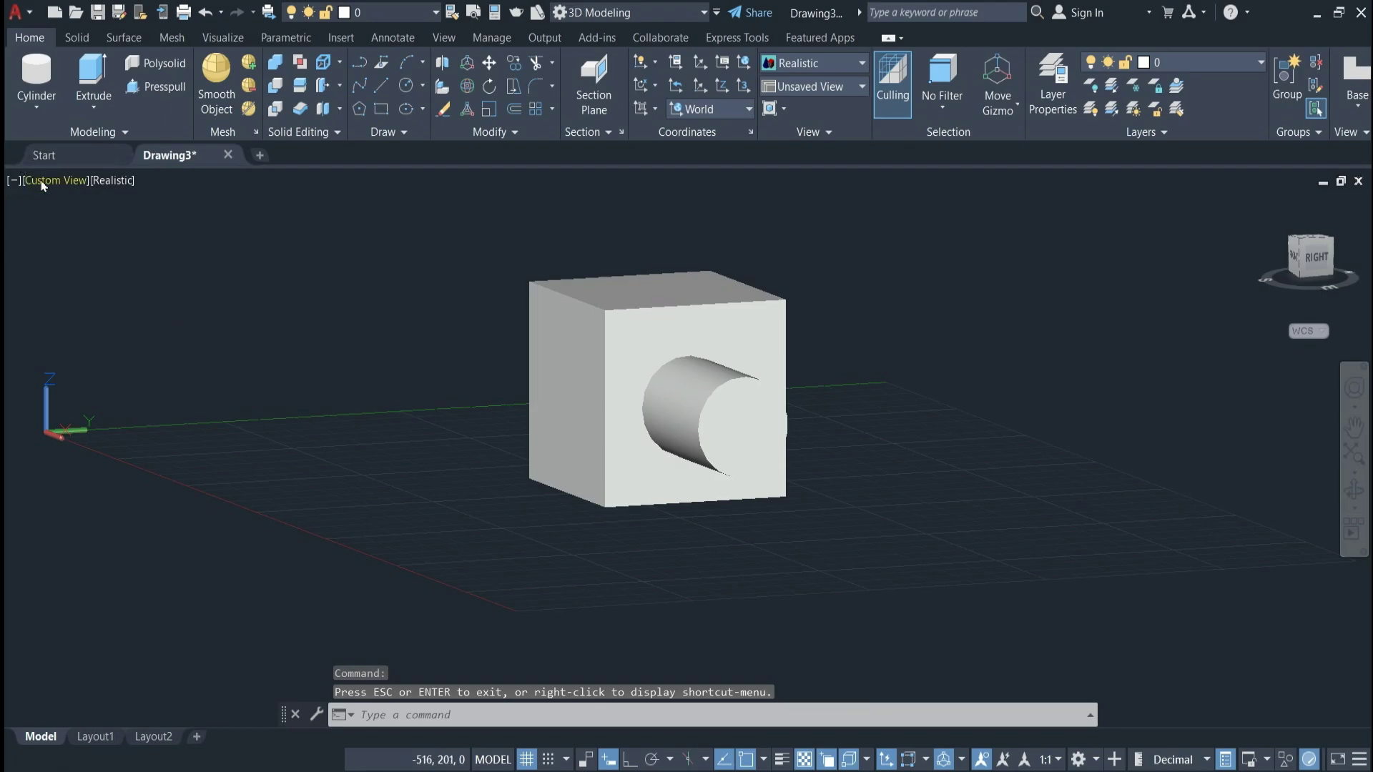
click(42, 183)
click(77, 331)
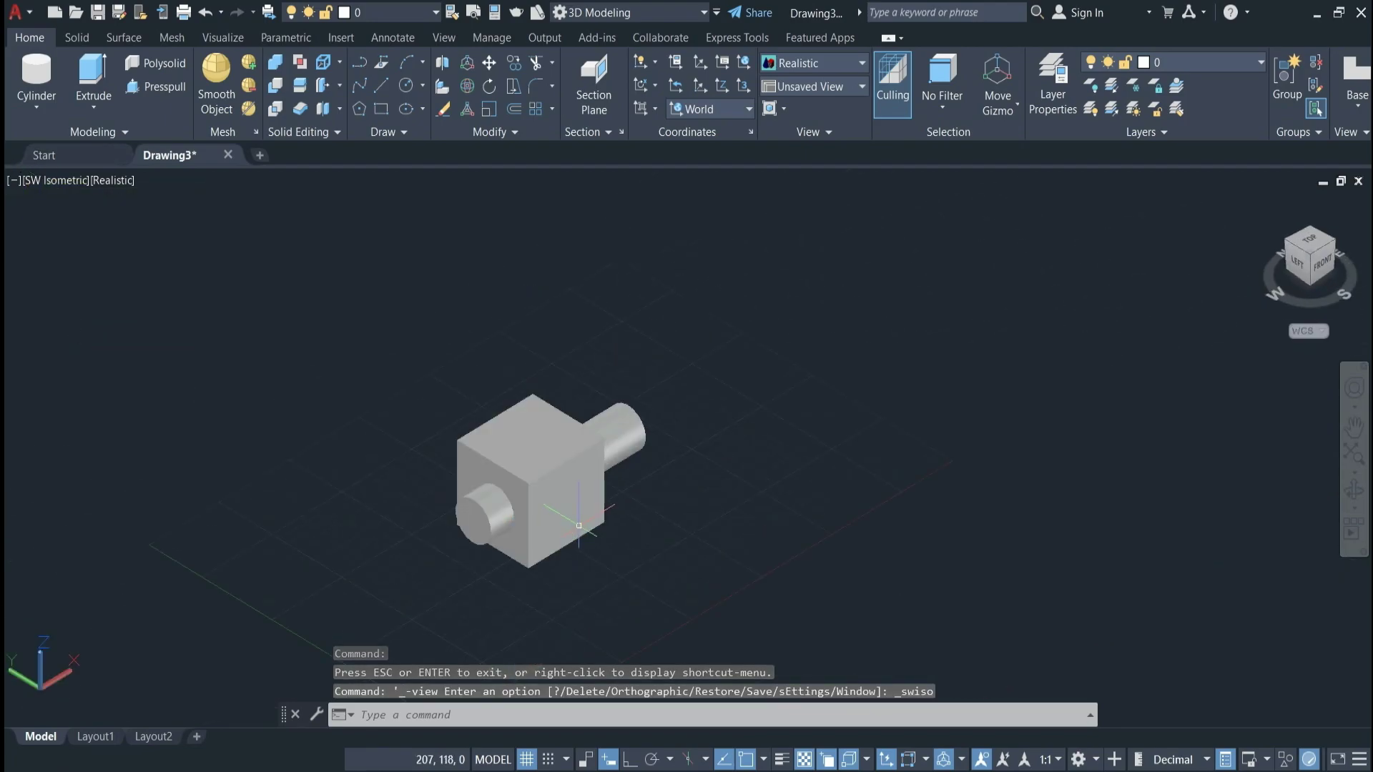
scroll(579, 526, up, 2)
click(456, 504)
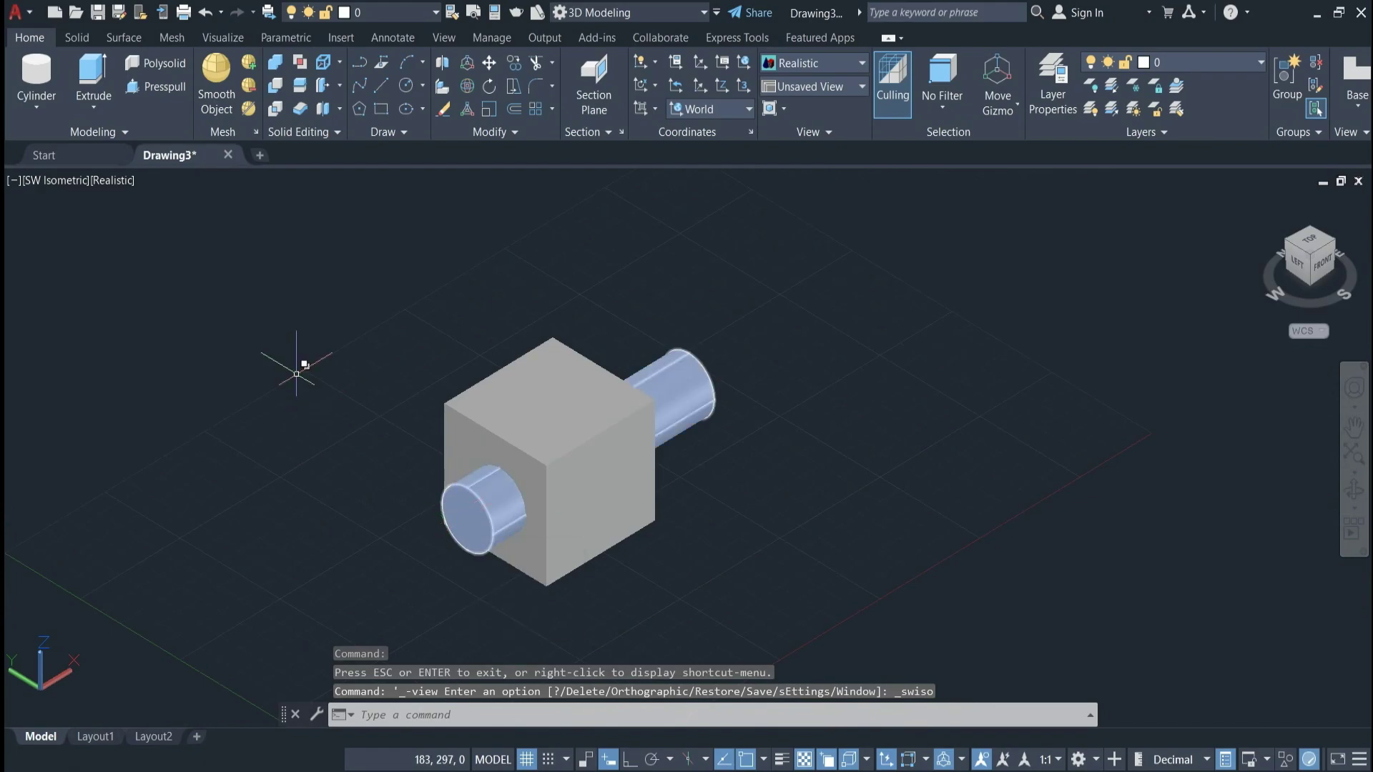
key(Escape)
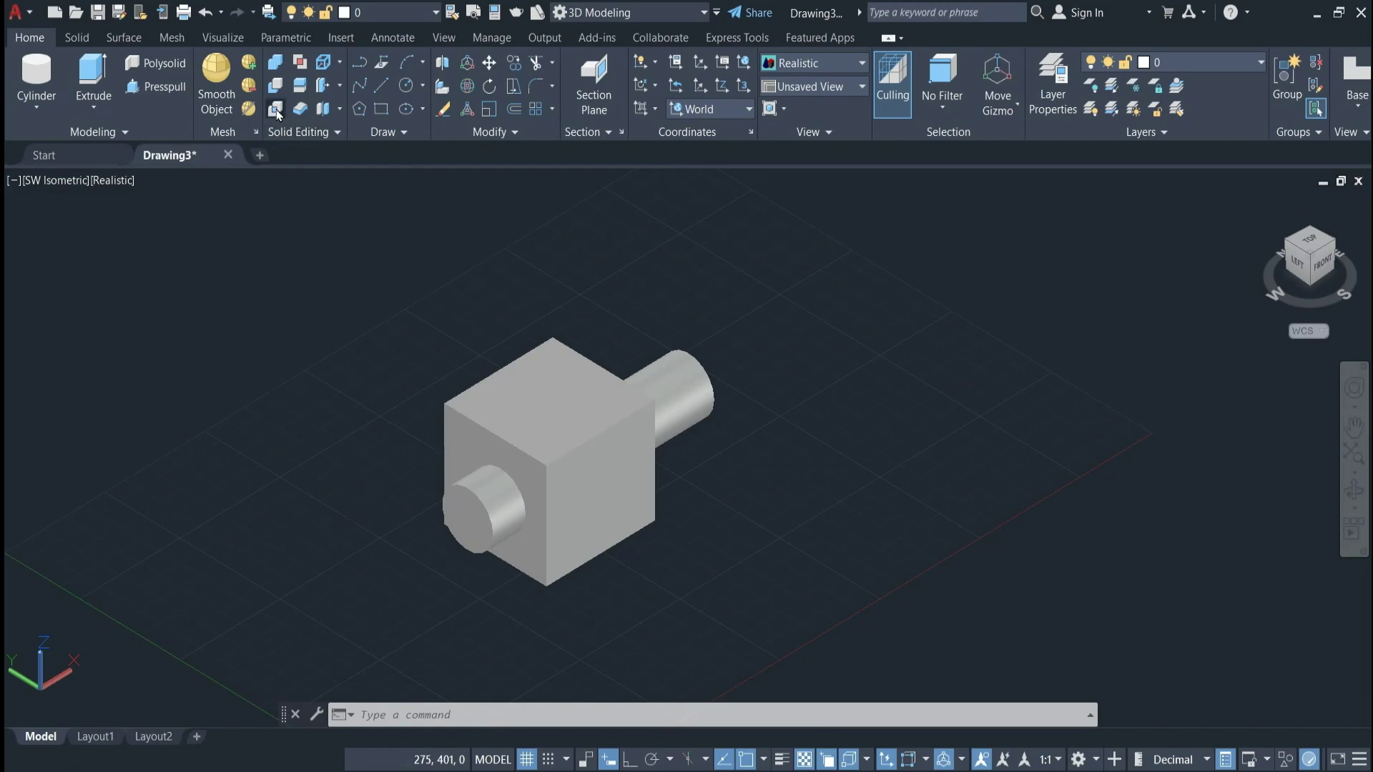
Intersect the cylinder and box, leaving only their shared short cylindrical solid
click(276, 109)
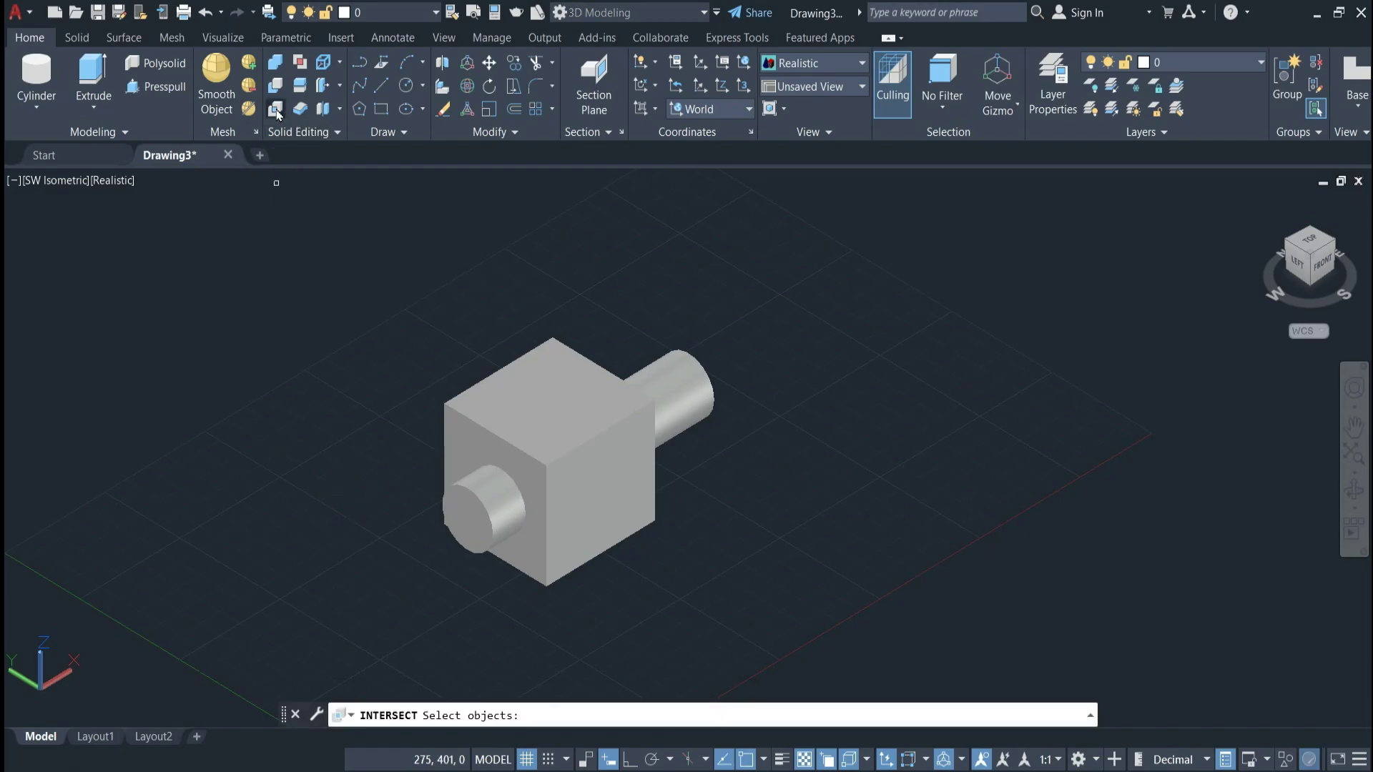
click(469, 517)
click(472, 517)
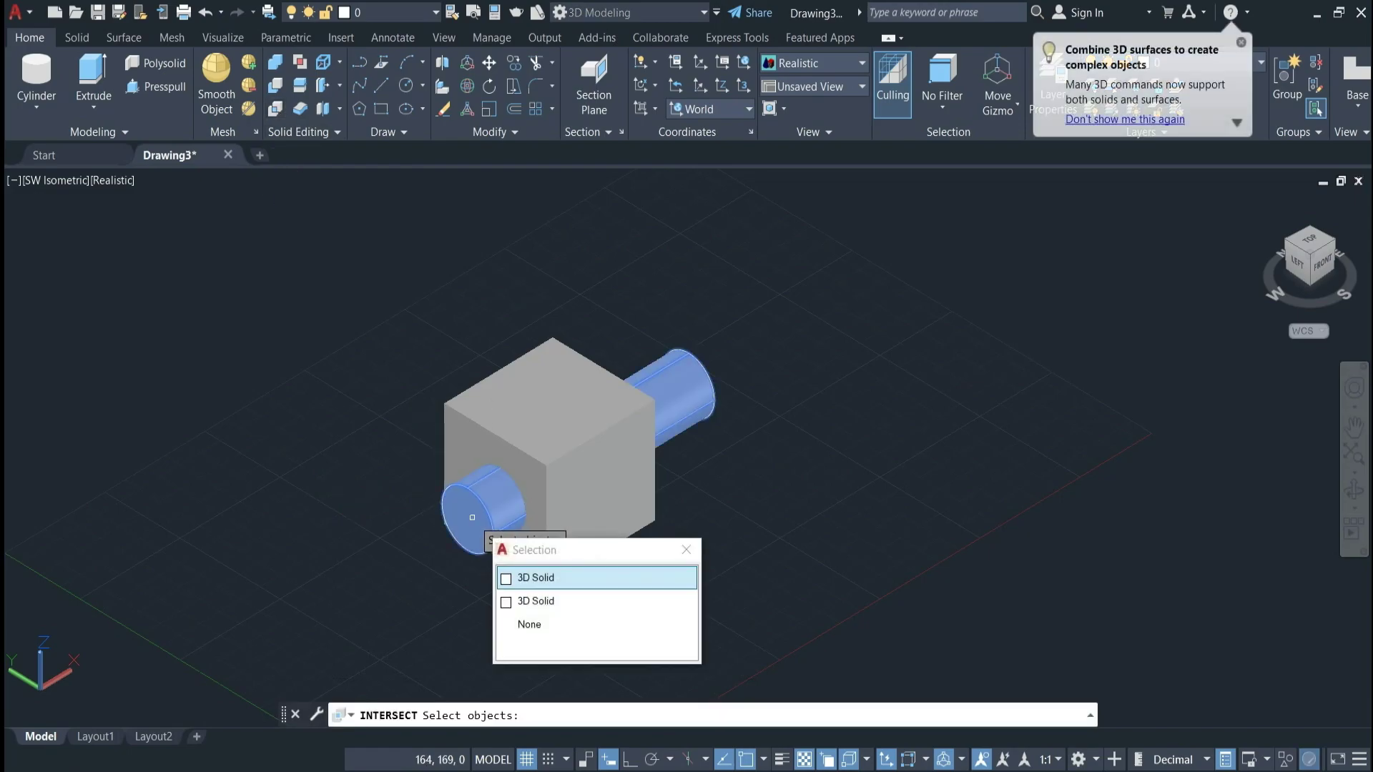
click(525, 443)
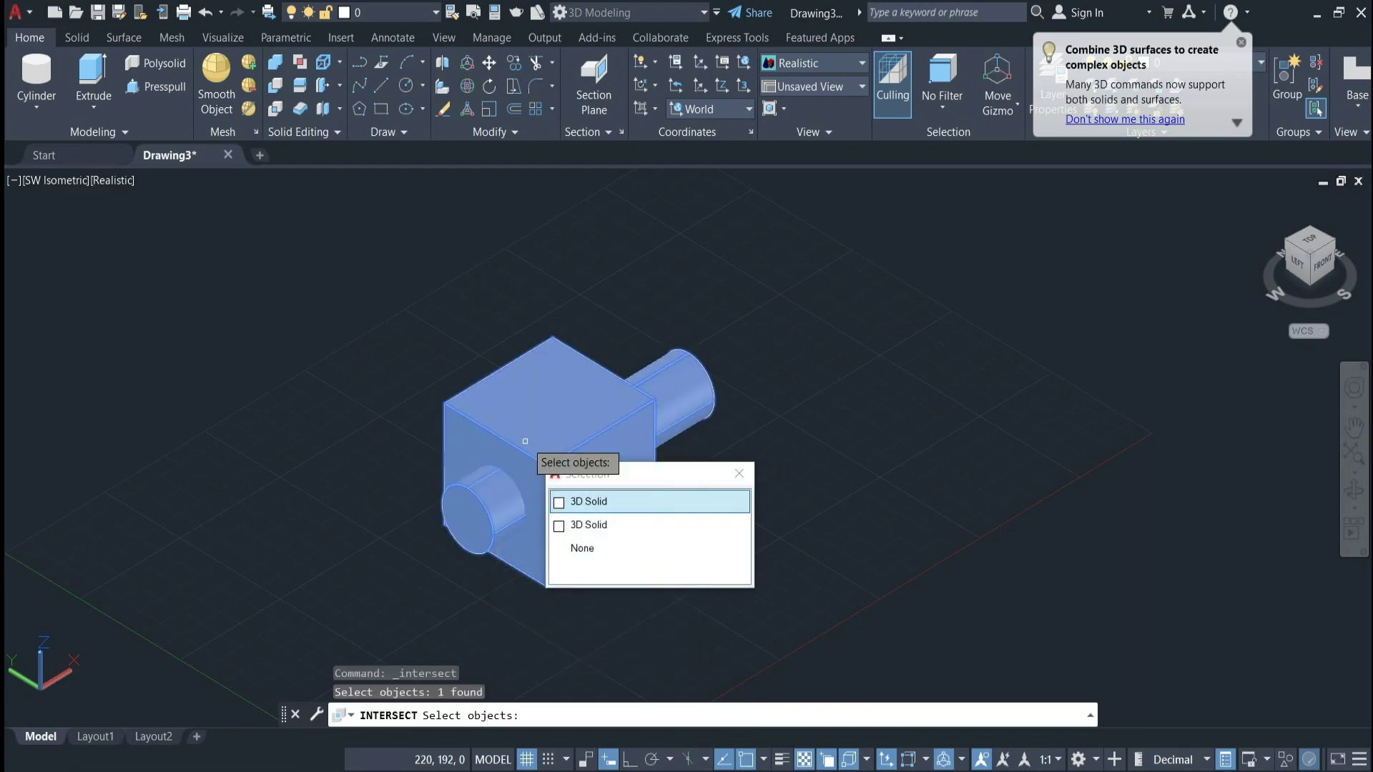
key(Return)
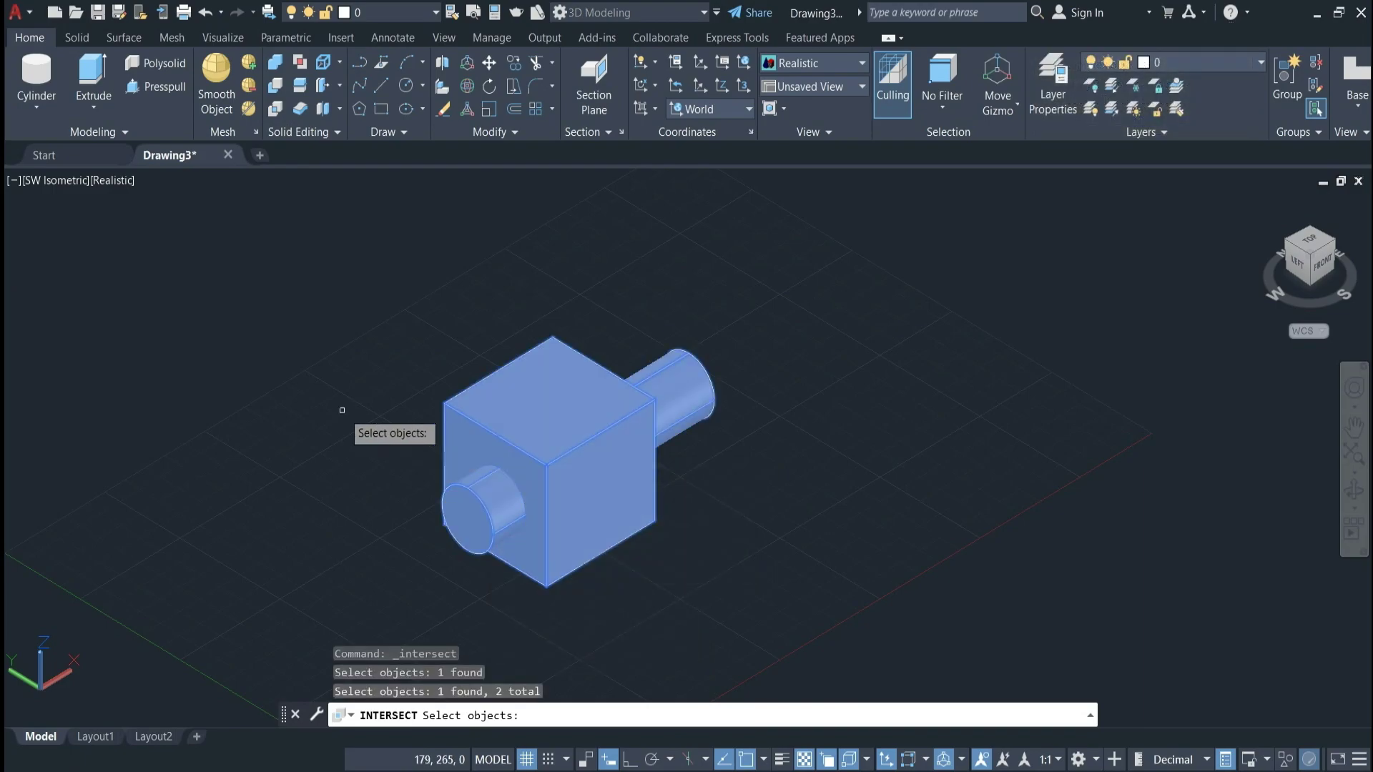
key(Return)
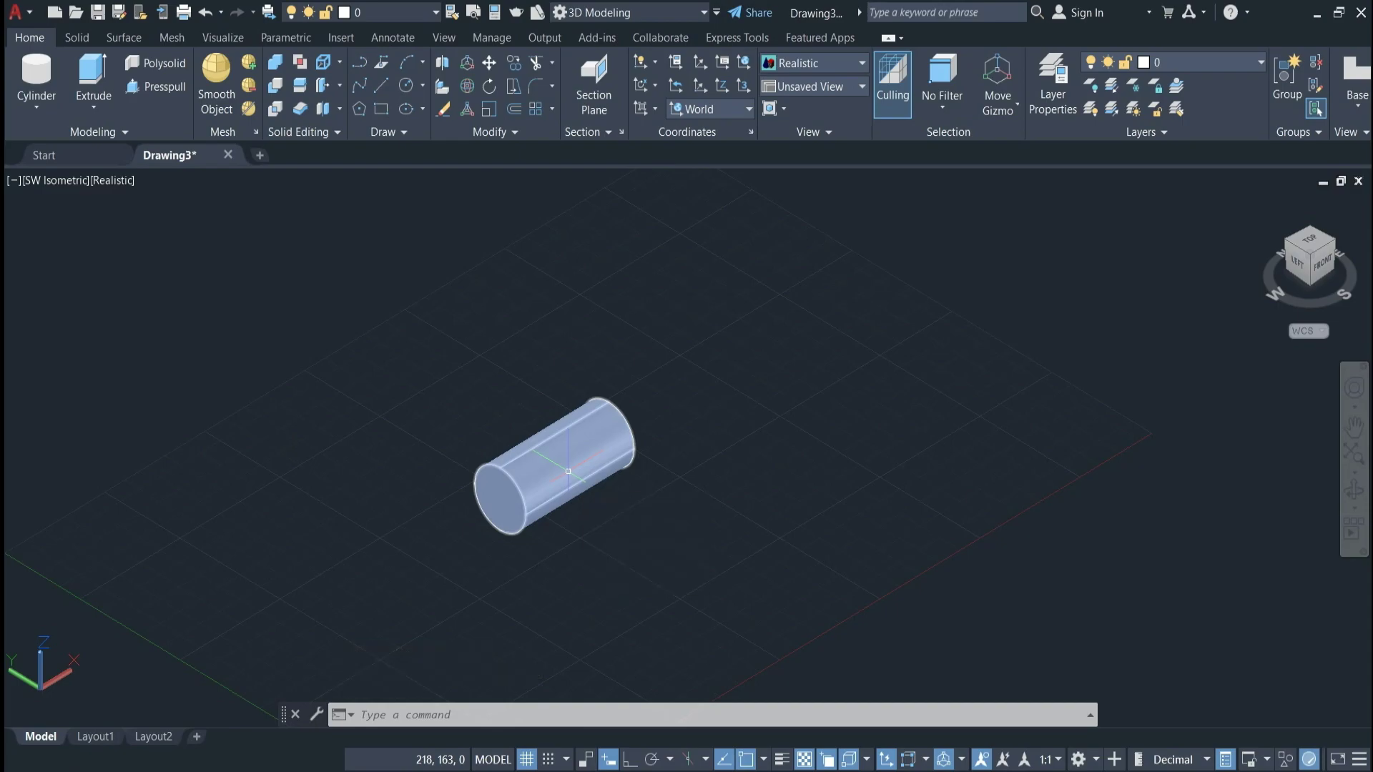
Undo the intersection to restore the full cube with the cylinder protruding from both faces
scroll(625, 499, up, 3)
scroll(573, 499, down, 4)
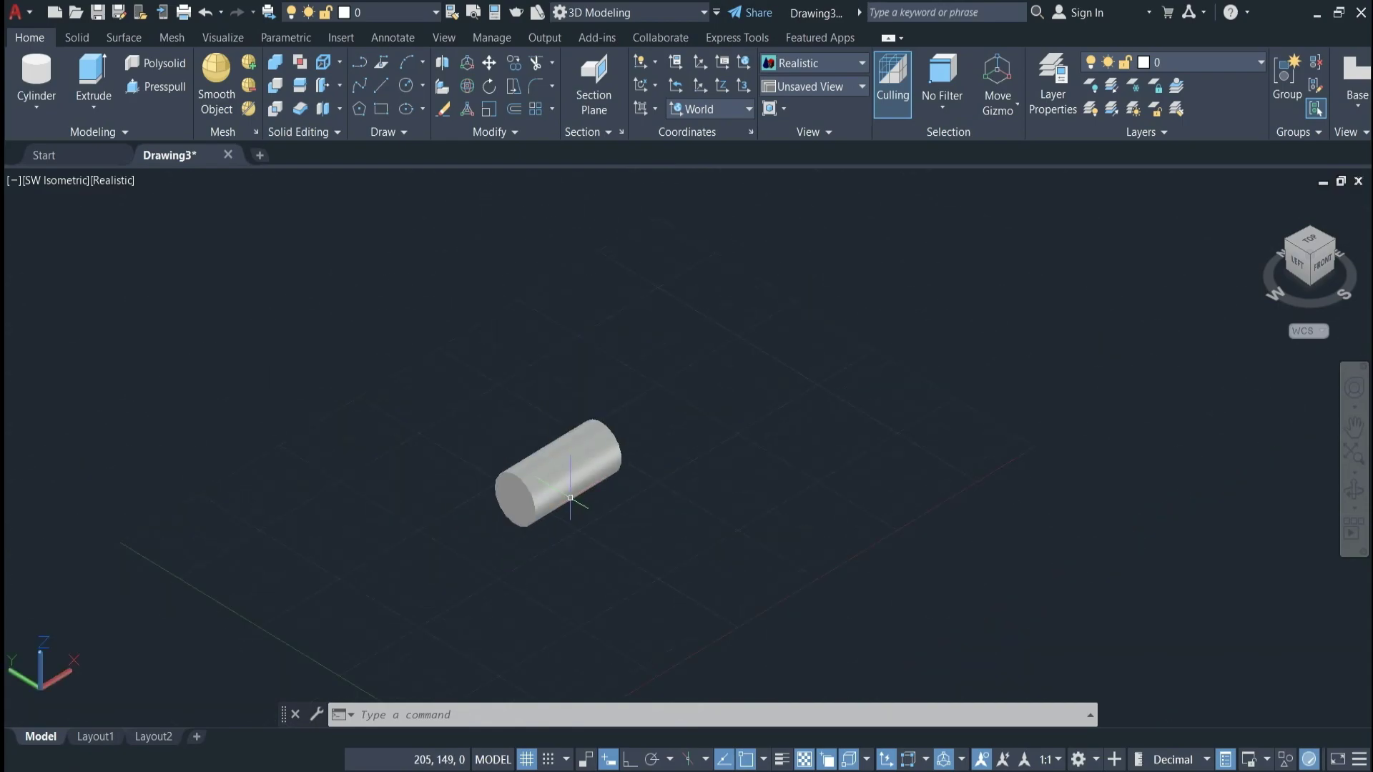
scroll(567, 499, up, 4)
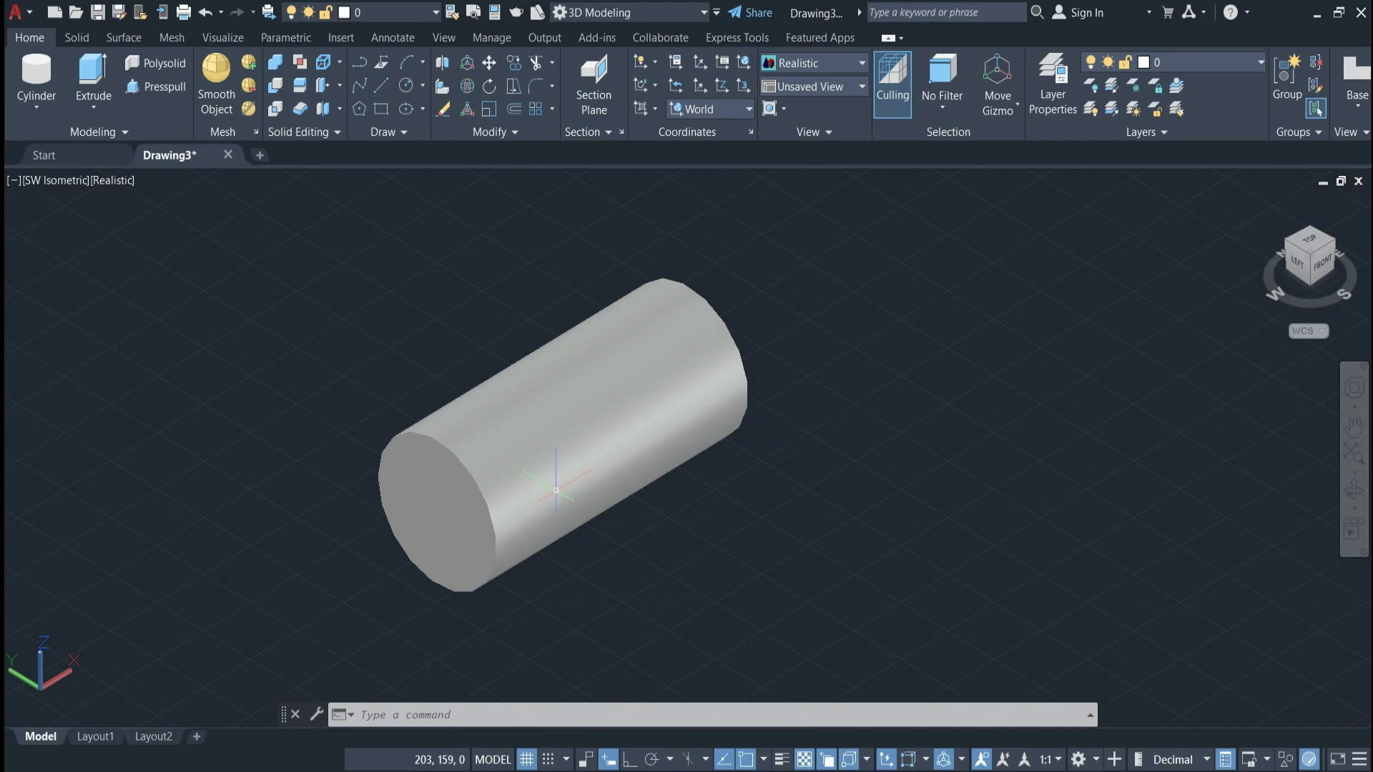
scroll(555, 493, down, 2)
key(ctrl+z)
key(ctrl+z)
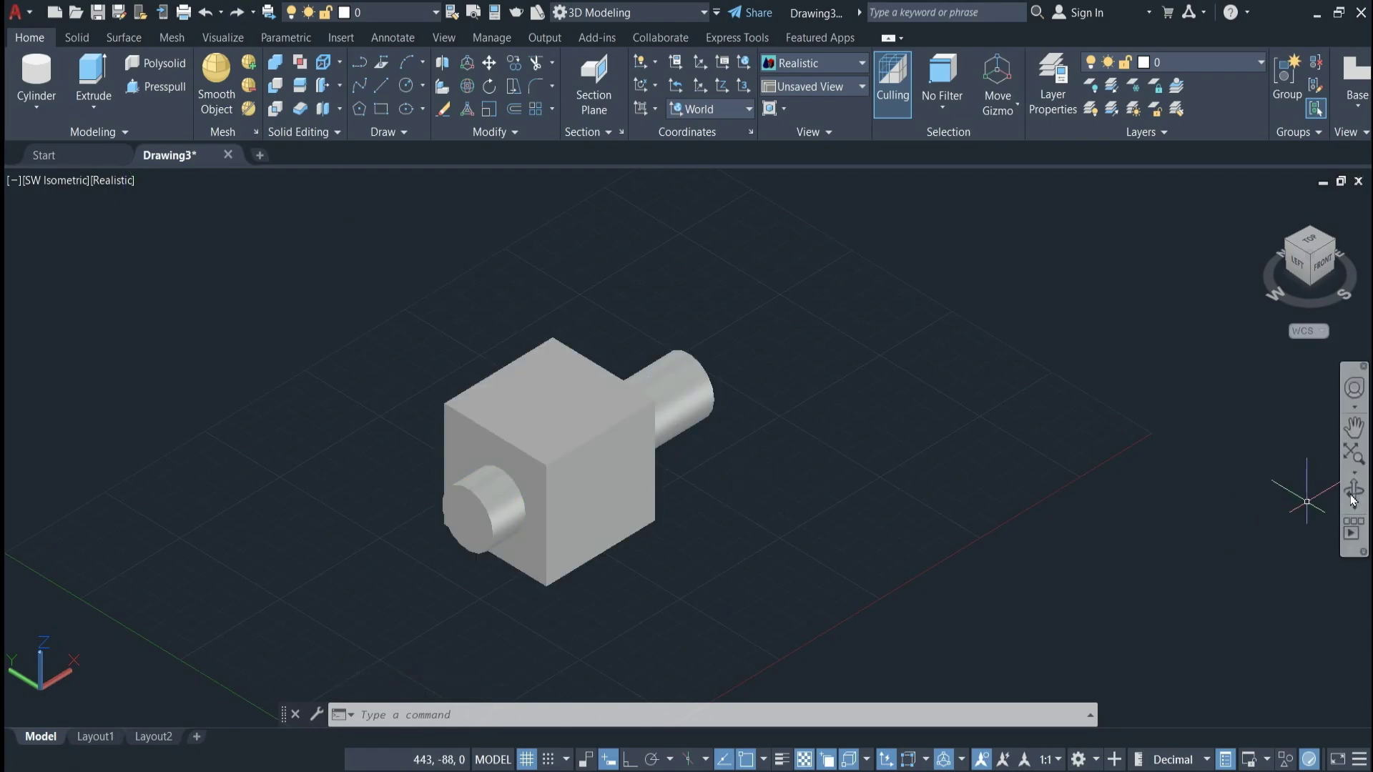
Orbit the view and intersect the box with the cylinder, keeping only their shared volume
click(1353, 490)
mouse_move(1260, 511)
mouse_down()
mouse_move(1029, 539)
mouse_move(724, 470)
mouse_up()
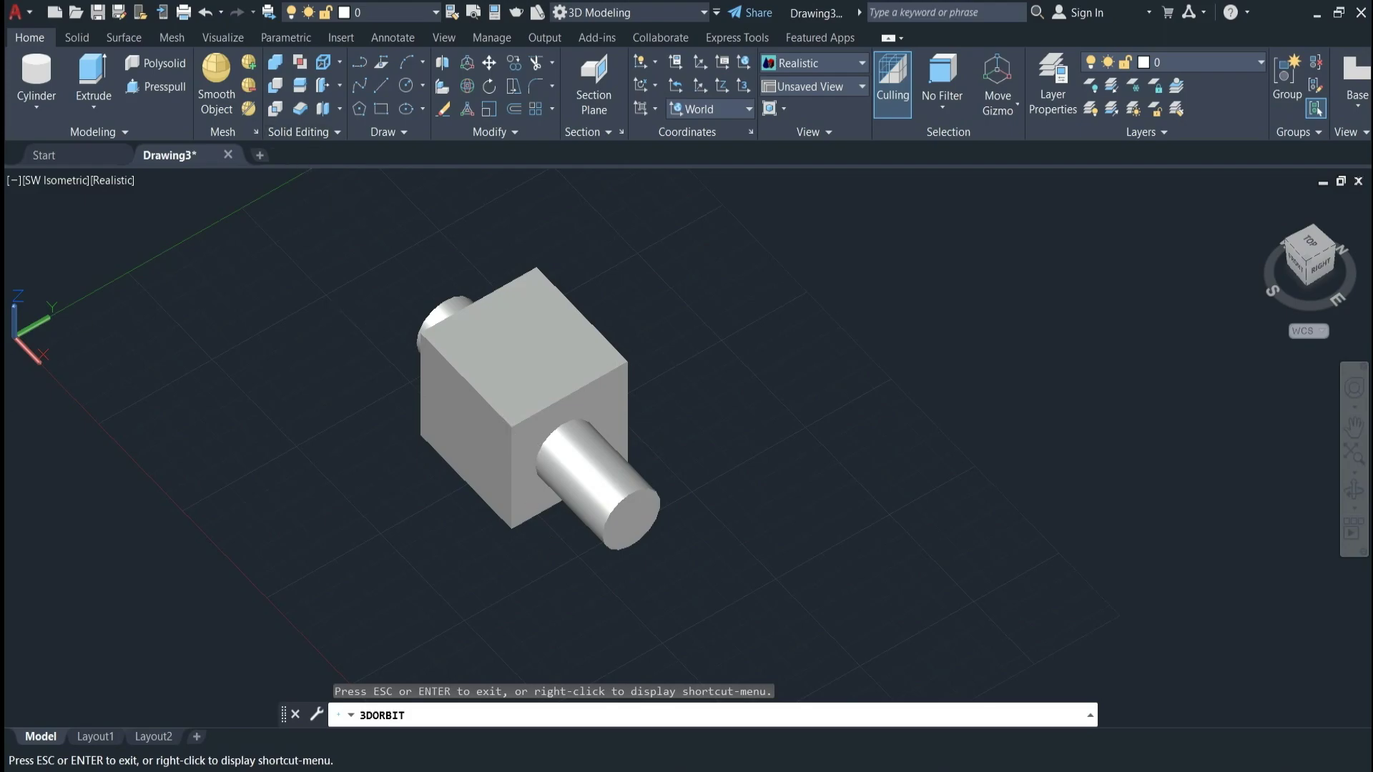
key(Escape)
click(275, 109)
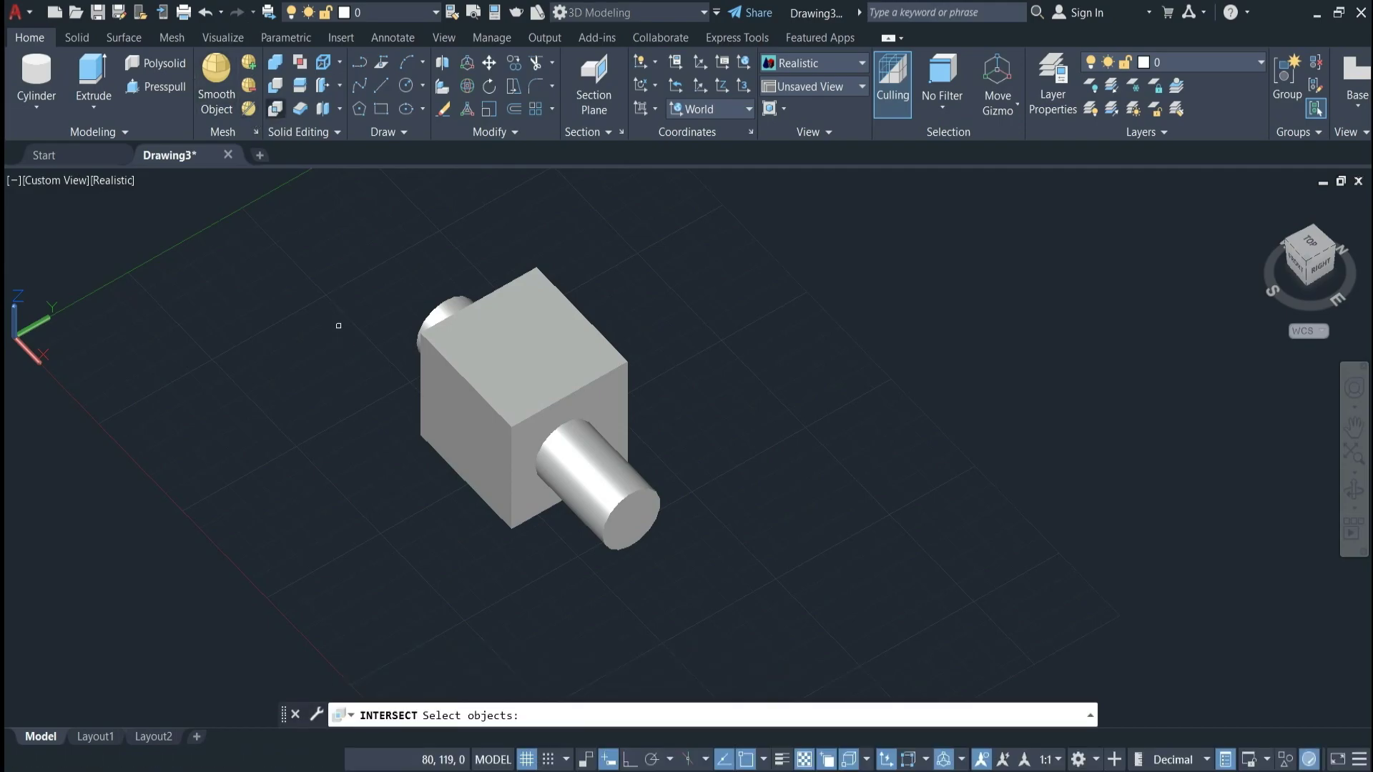
click(547, 426)
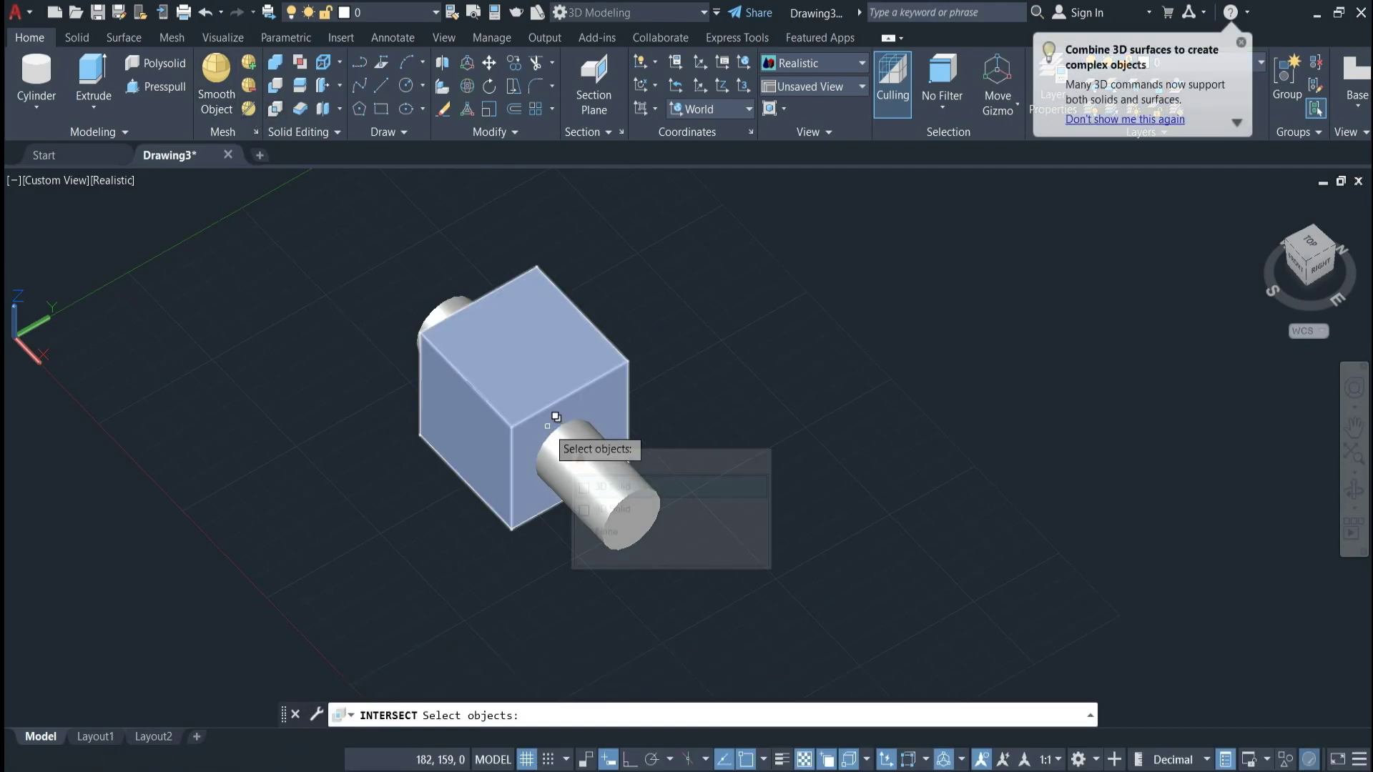
click(558, 457)
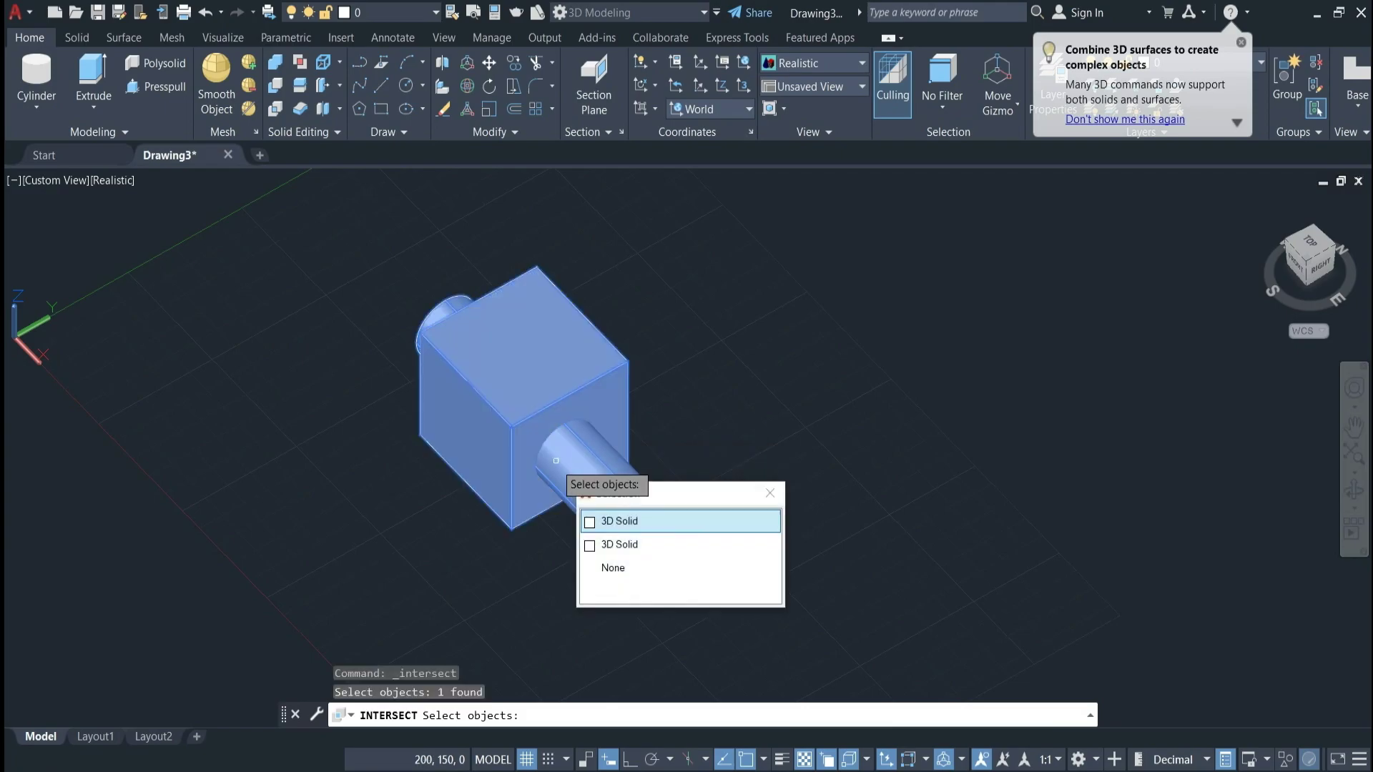
key(Return)
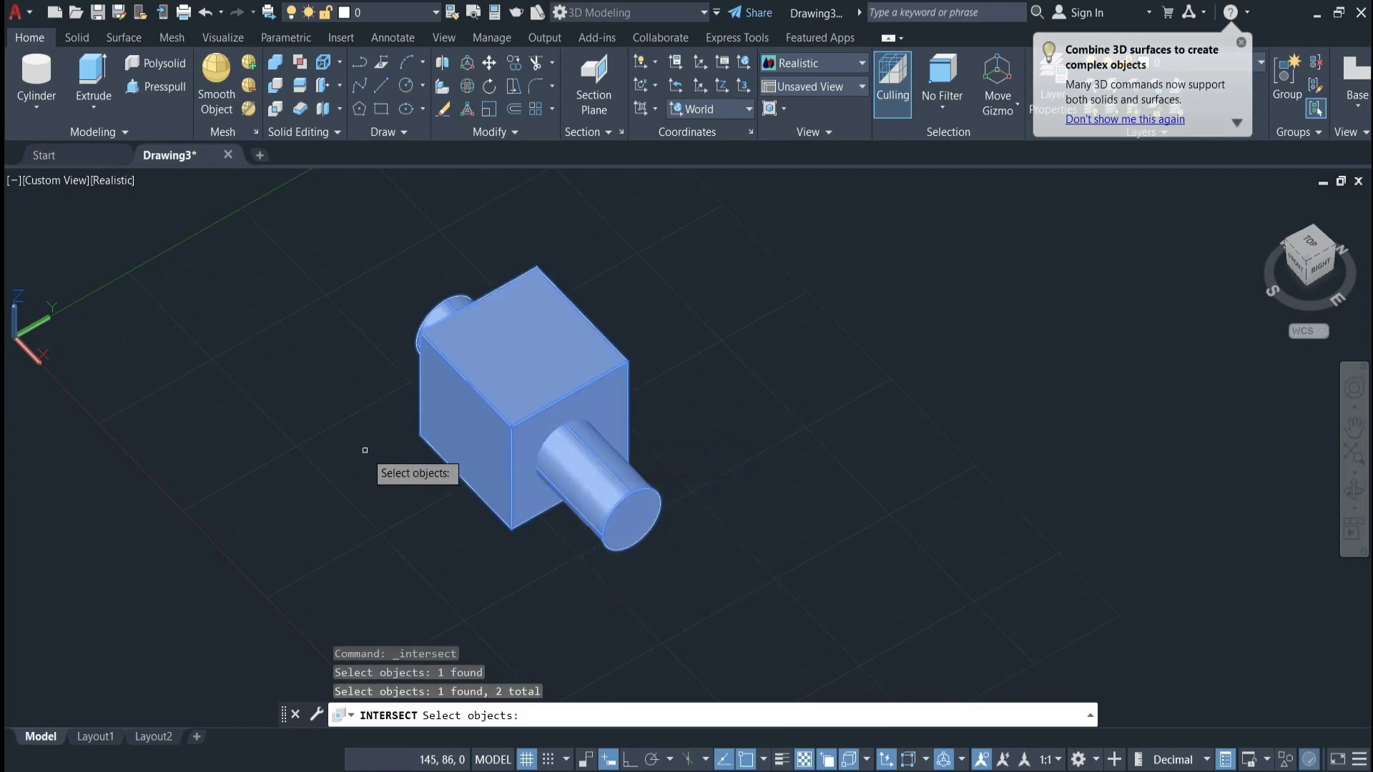
key(Return)
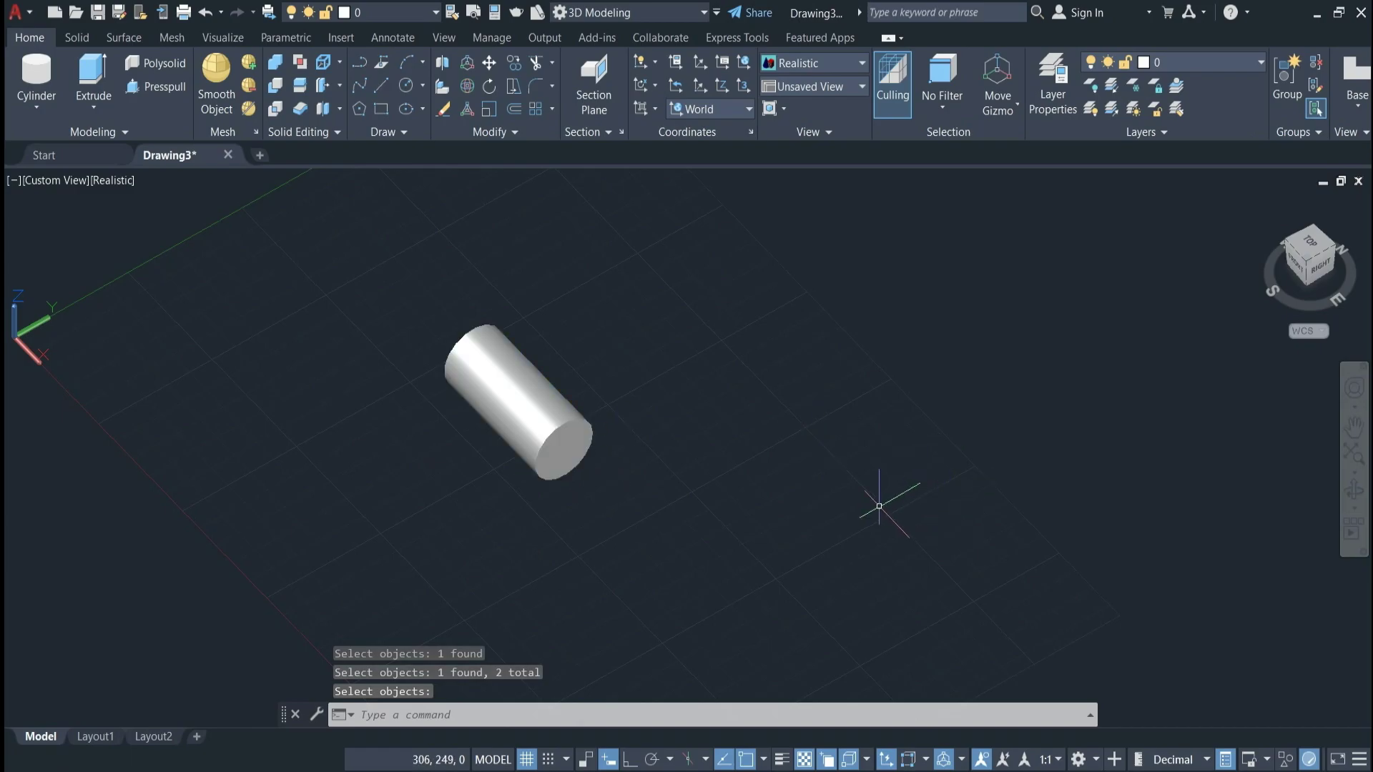
mouse_move(1015, 536)
shift+middle_down()
mouse_move(1271, 484)
mouse_move(1241, 419)
mouse_move(1164, 453)
mouse_move(1113, 438)
mouse_move(1069, 459)
mouse_move(947, 453)
mouse_move(1091, 432)
mouse_move(1210, 453)
mouse_move(1247, 475)
mouse_move(1298, 444)
mouse_move(889, 509)
mouse_move(582, 479)
mouse_move(521, 415)
shift+middle_up()
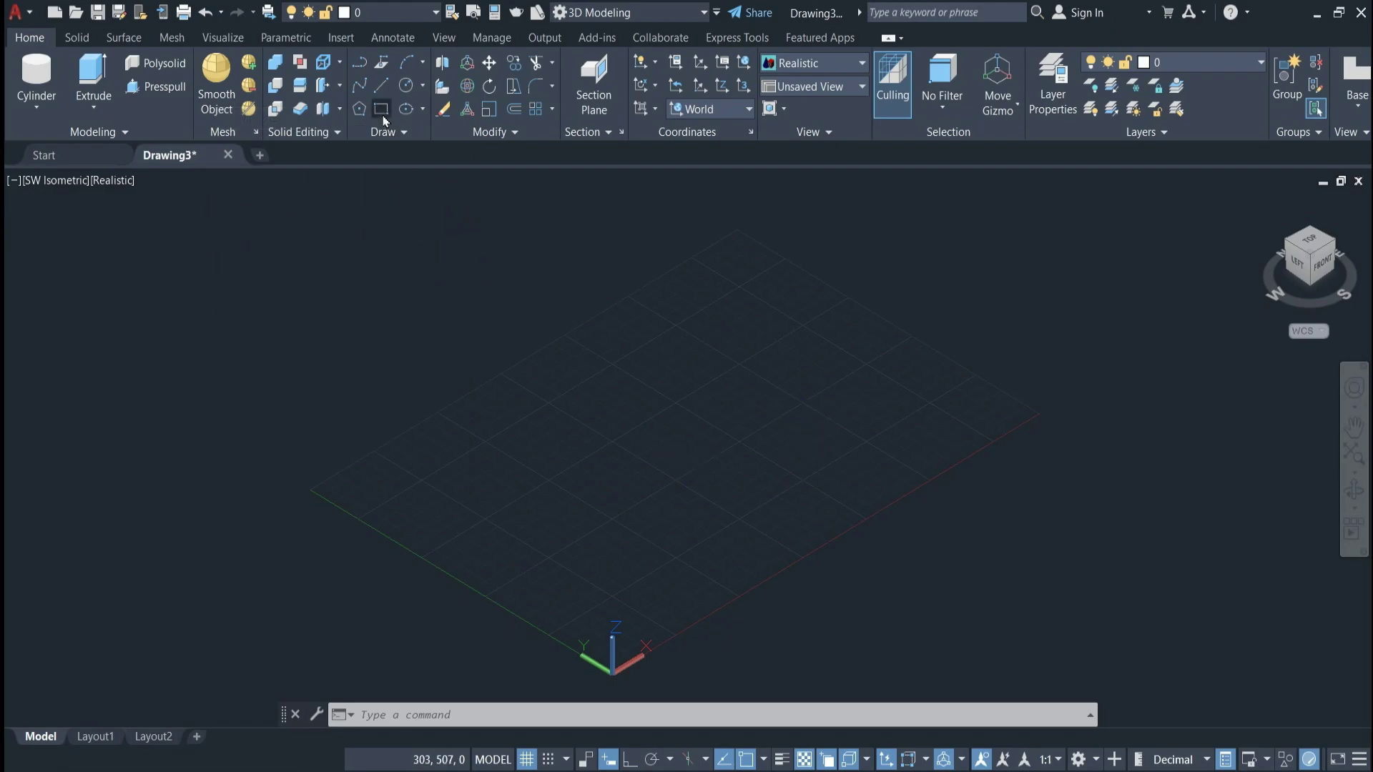
Draw a rectangle on the ground grid
click(382, 111)
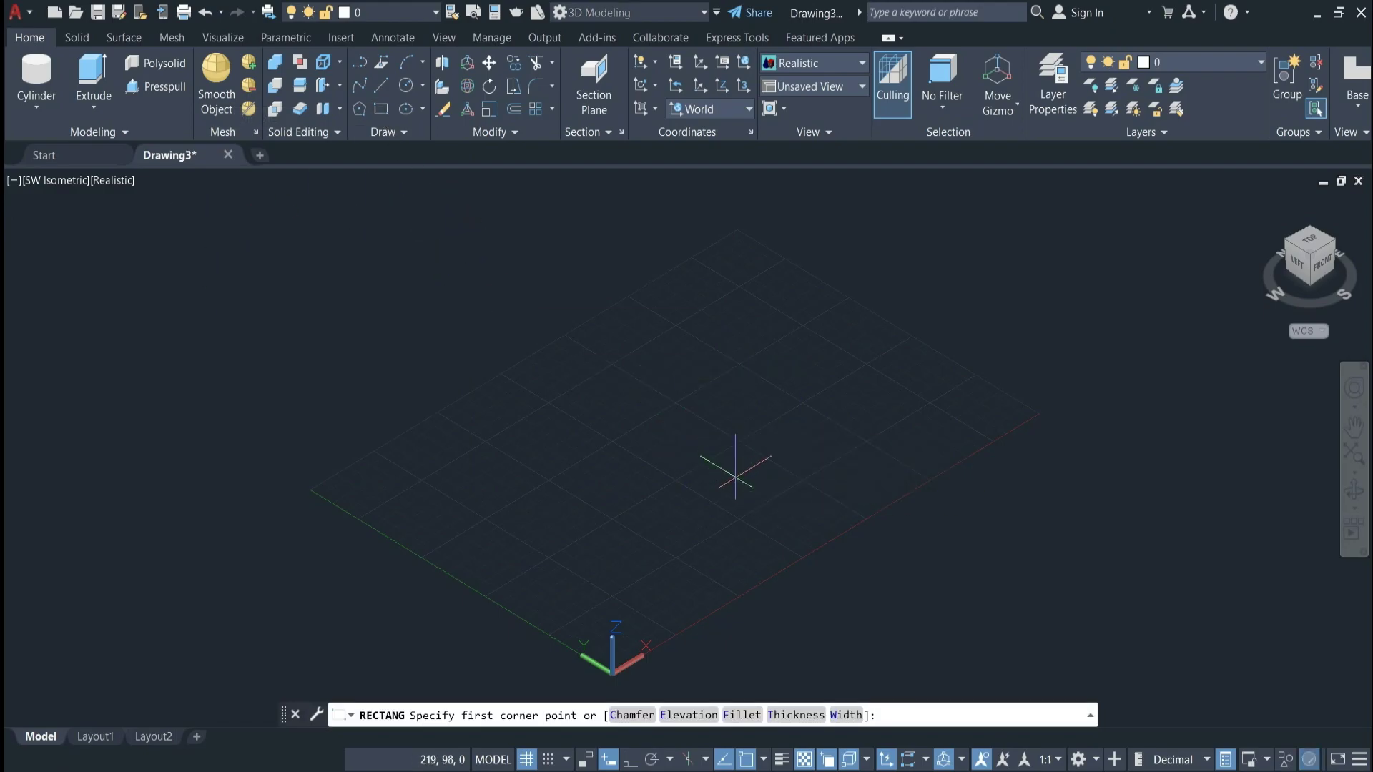
click(735, 476)
click(699, 564)
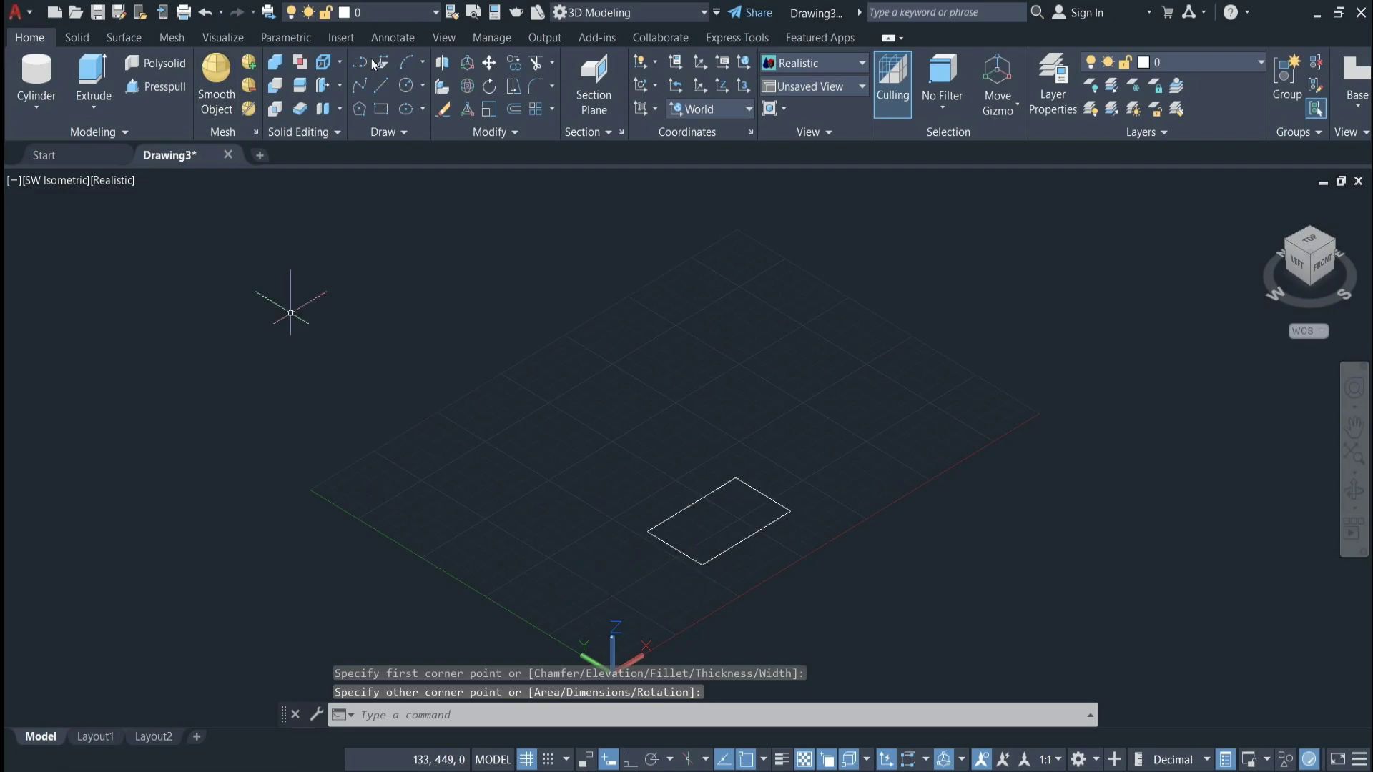
Draw a circle to the upper left of the rectangle
click(406, 86)
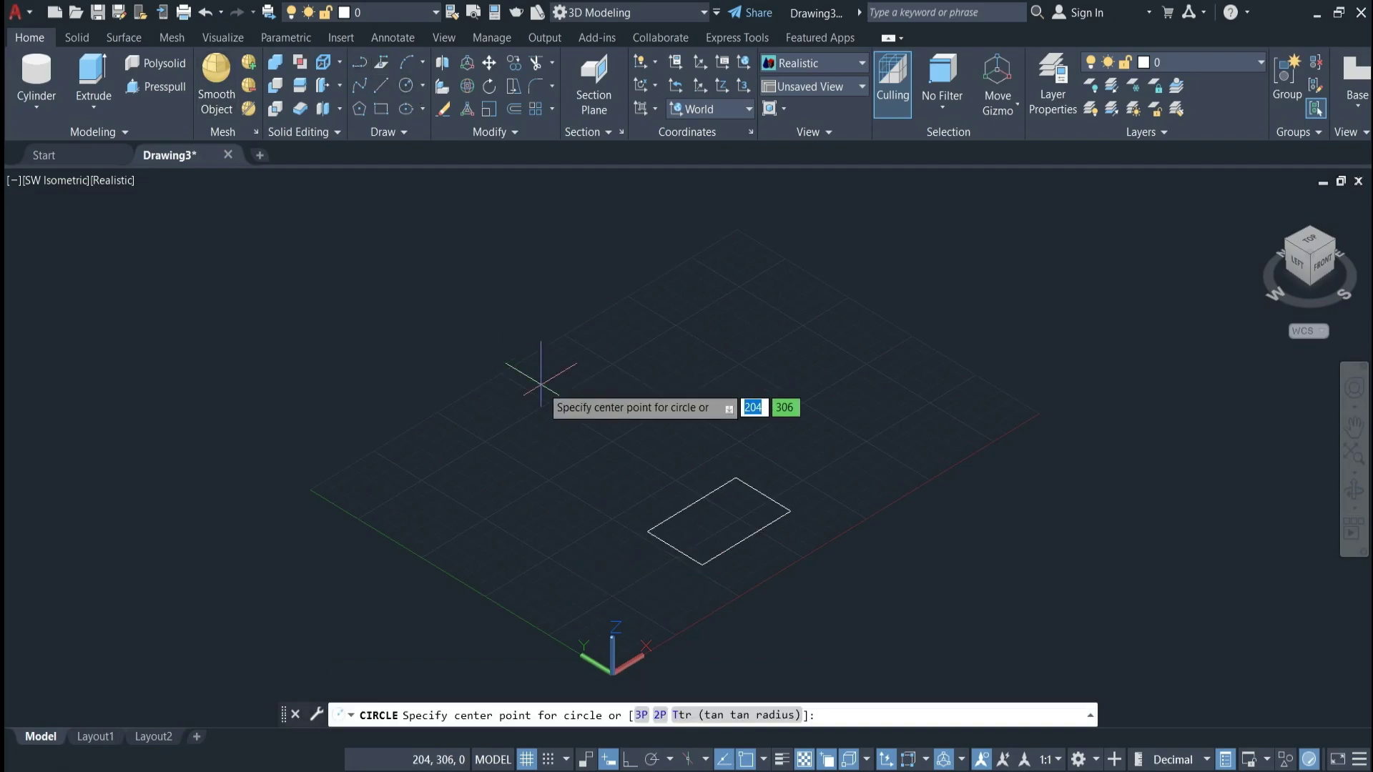
click(577, 459)
click(553, 482)
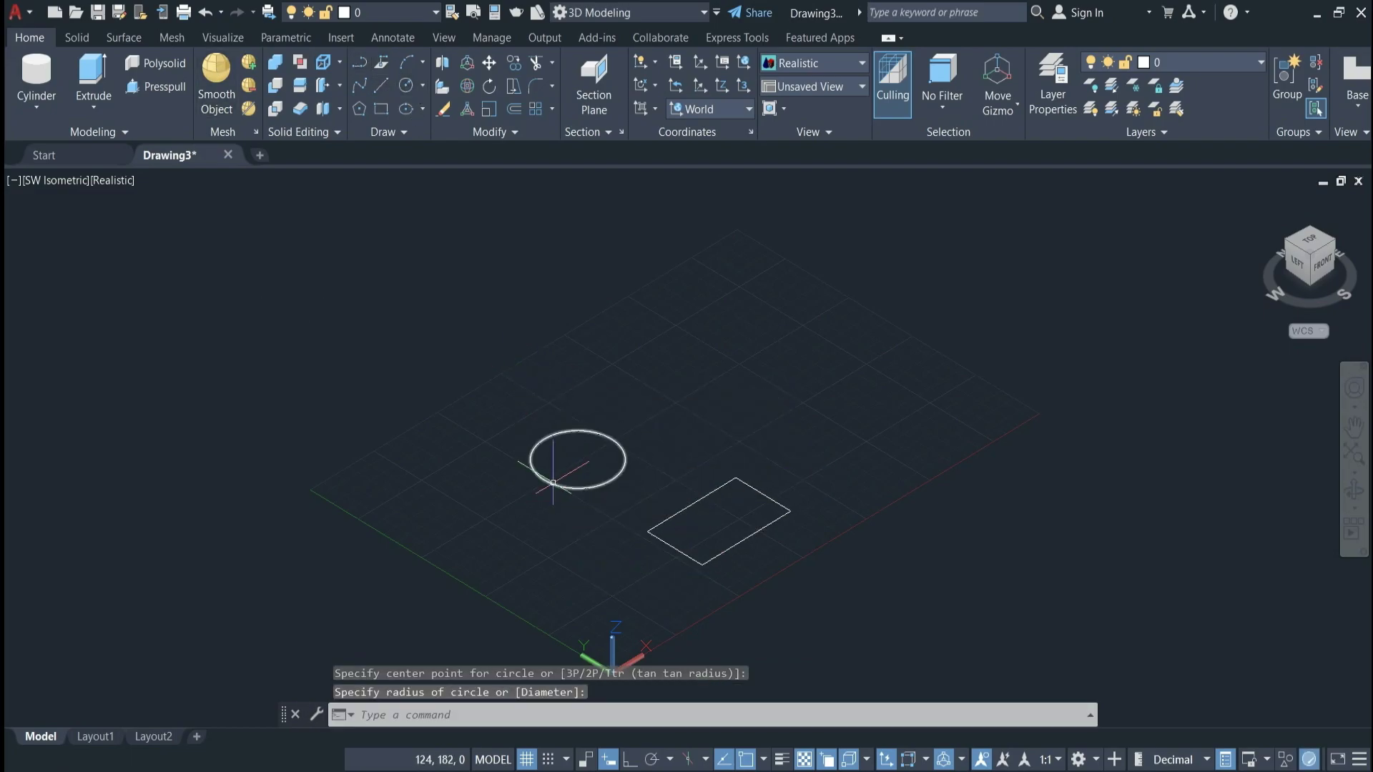
Press-pull the rectangle upward into a solid box
click(155, 86)
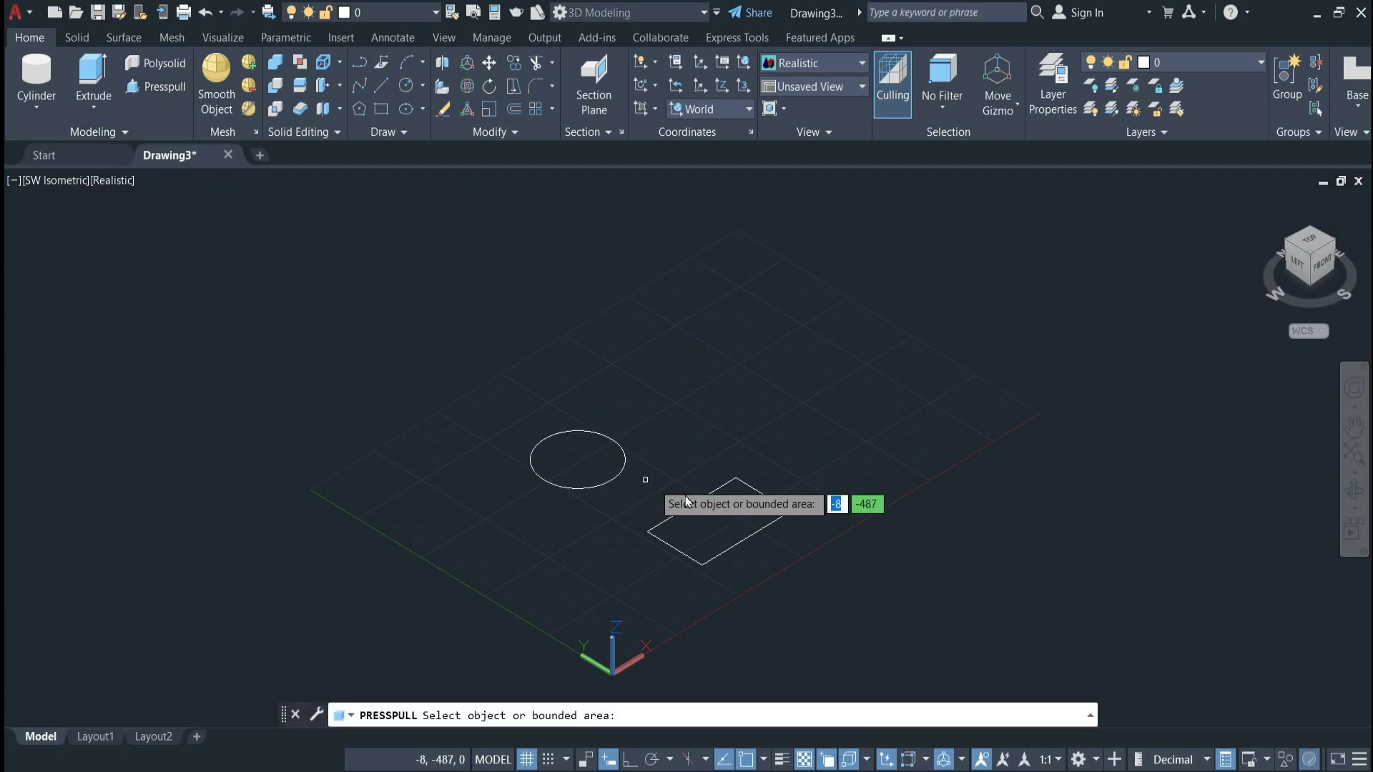
click(713, 523)
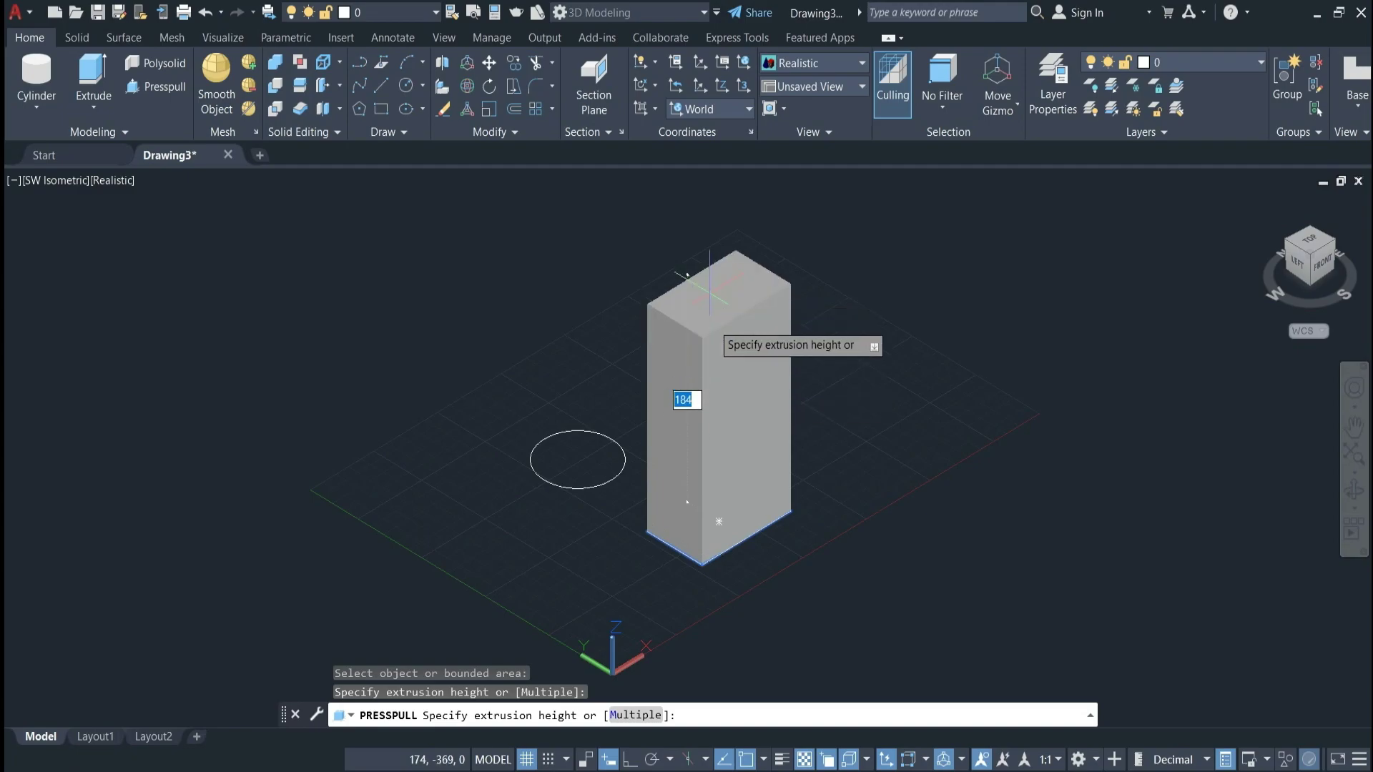
click(719, 344)
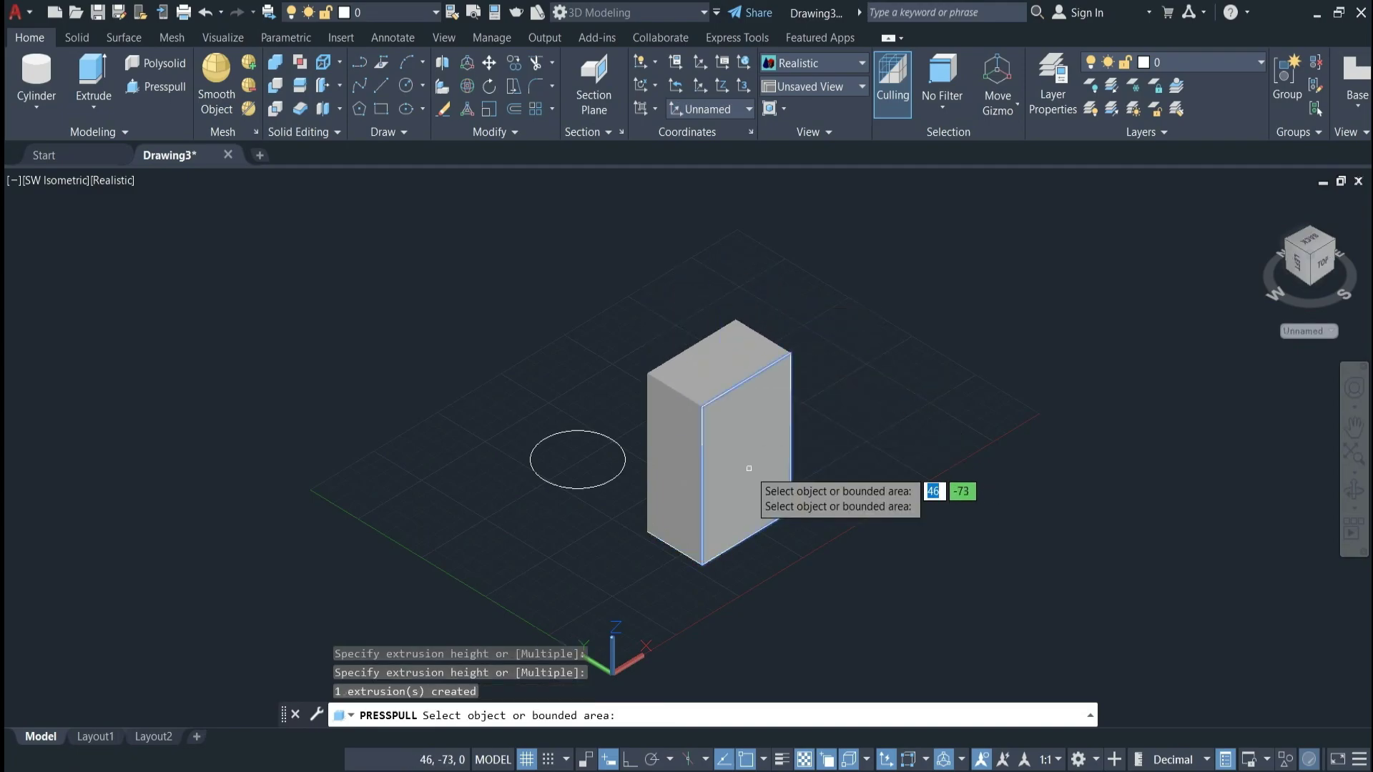
Pull the box's right, left and top faces outward to enlarge it into a large block
click(748, 469)
click(769, 516)
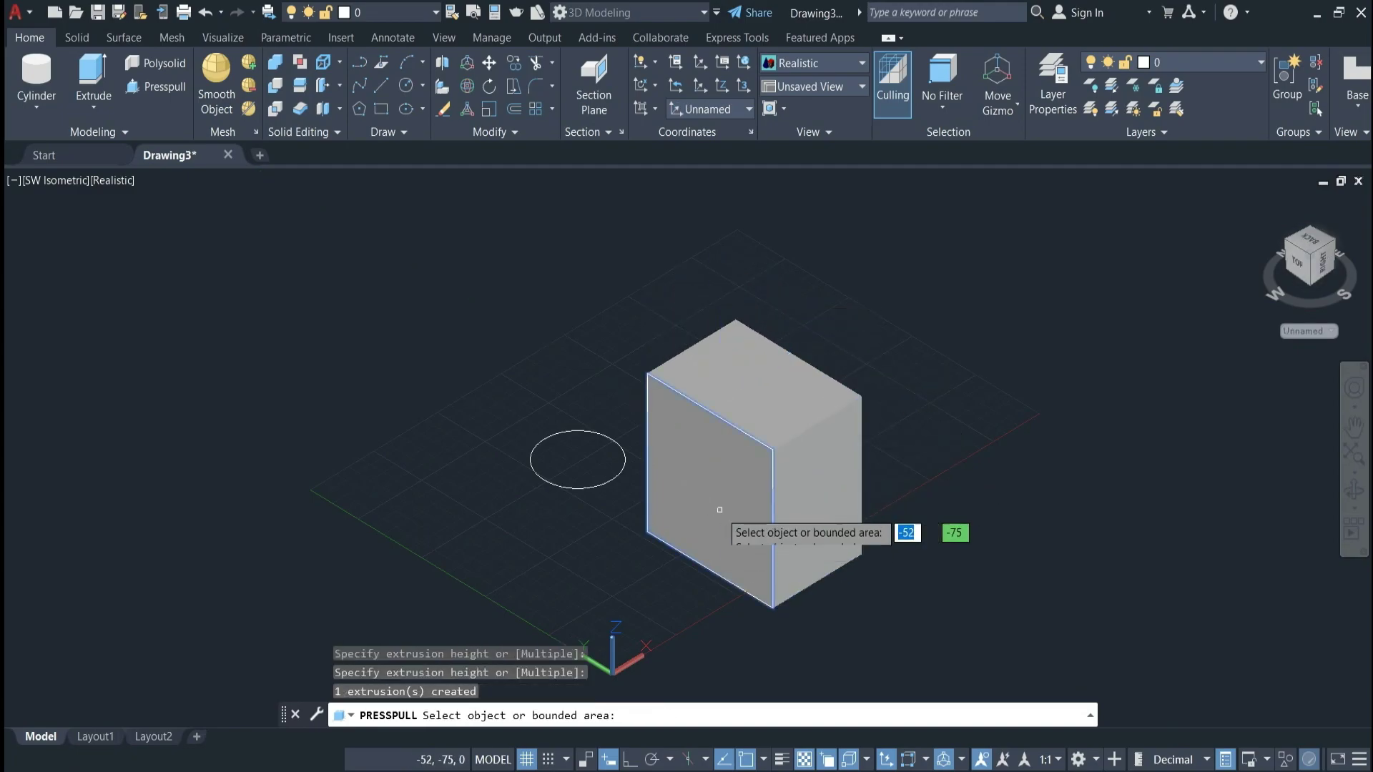
click(719, 510)
click(668, 475)
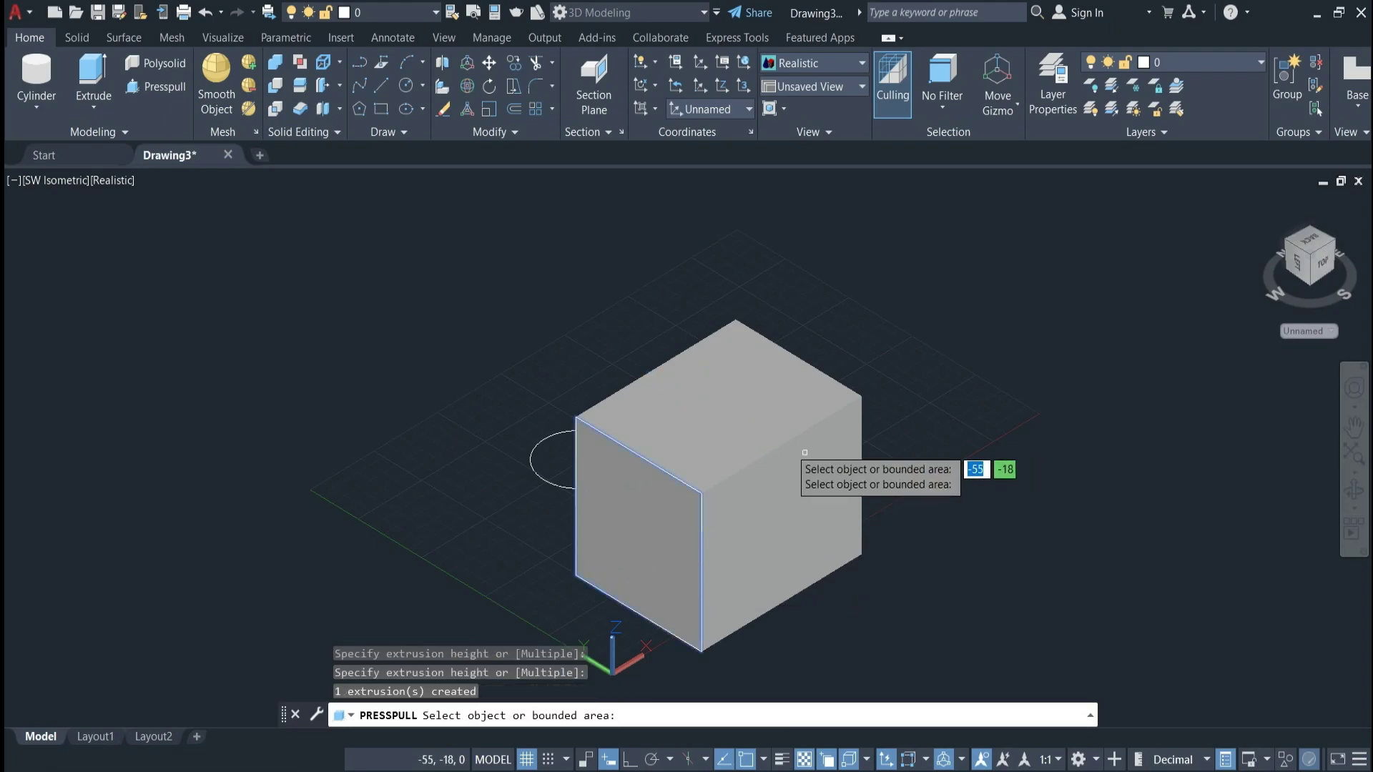
click(771, 414)
click(741, 272)
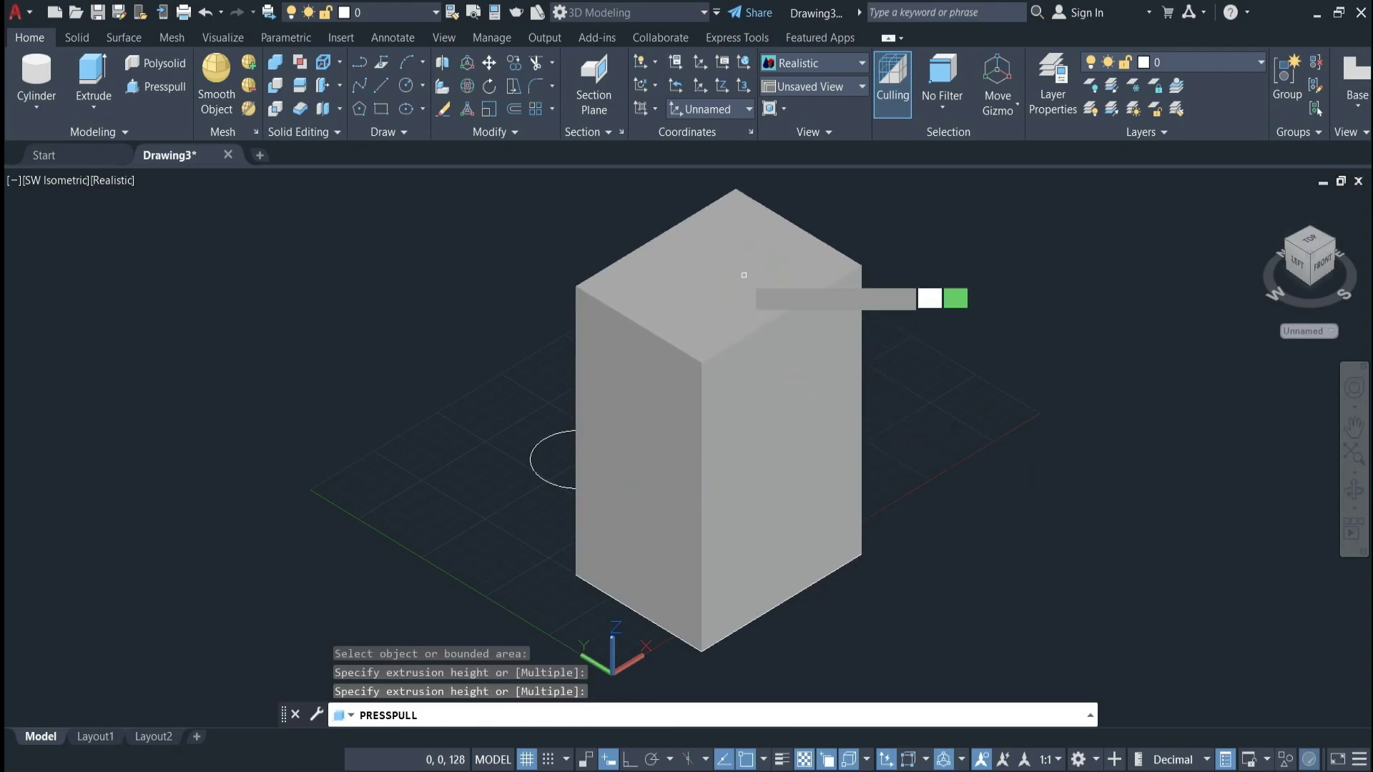
click(794, 425)
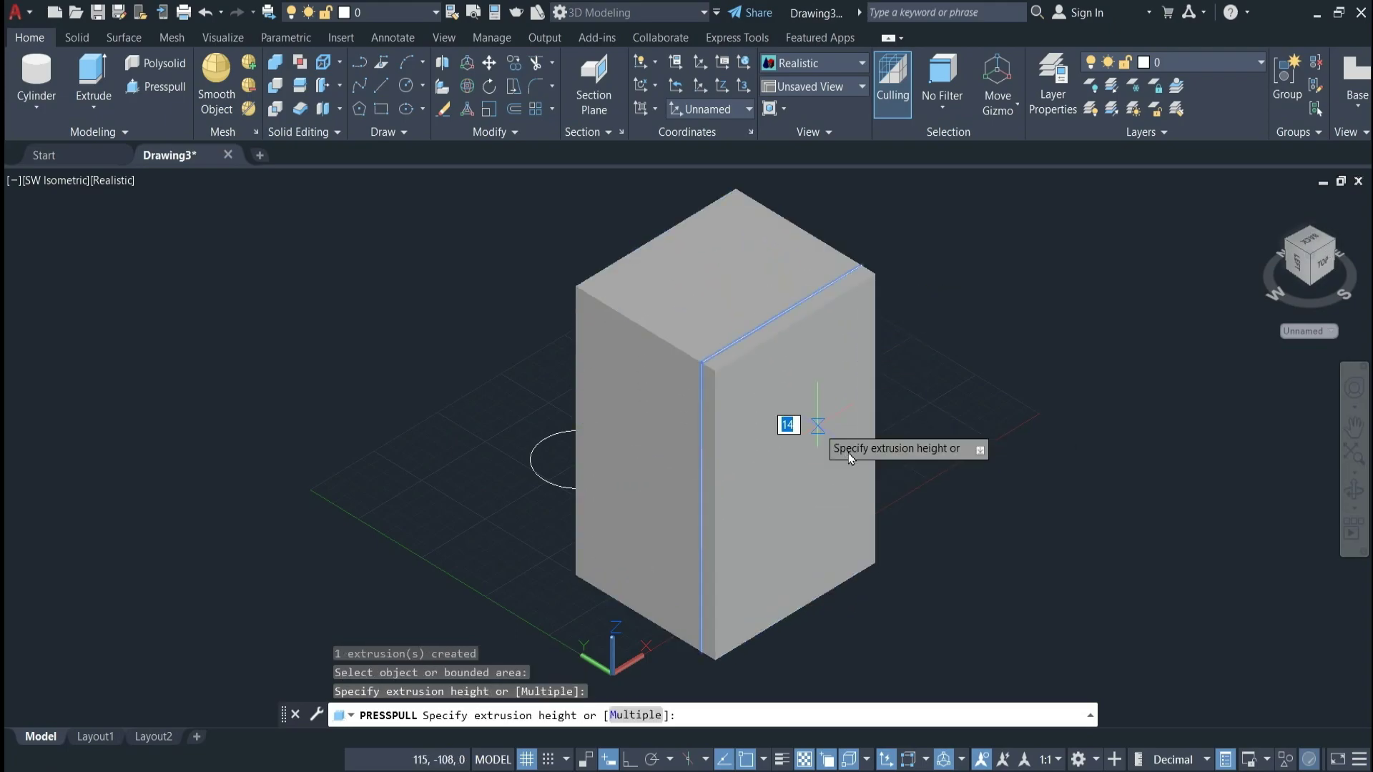
click(971, 509)
click(933, 392)
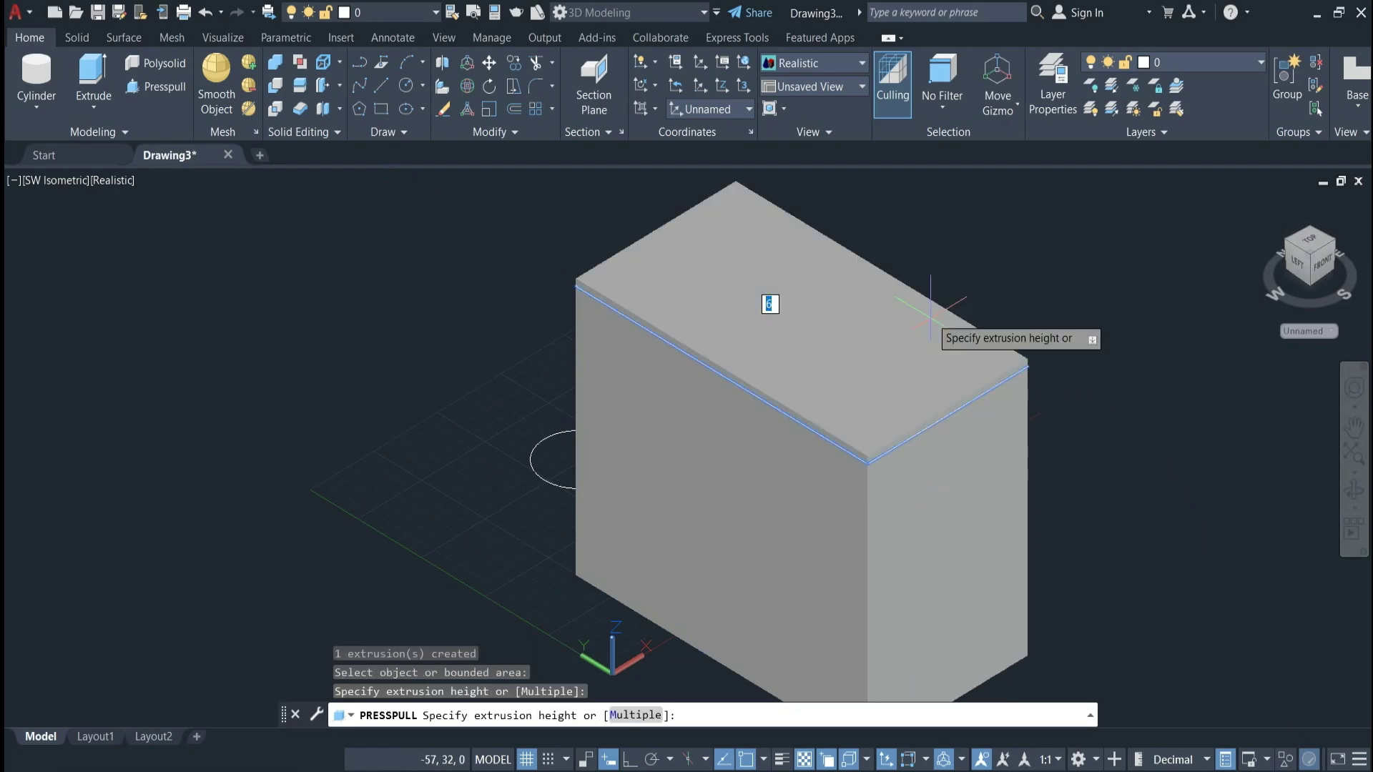
click(1016, 270)
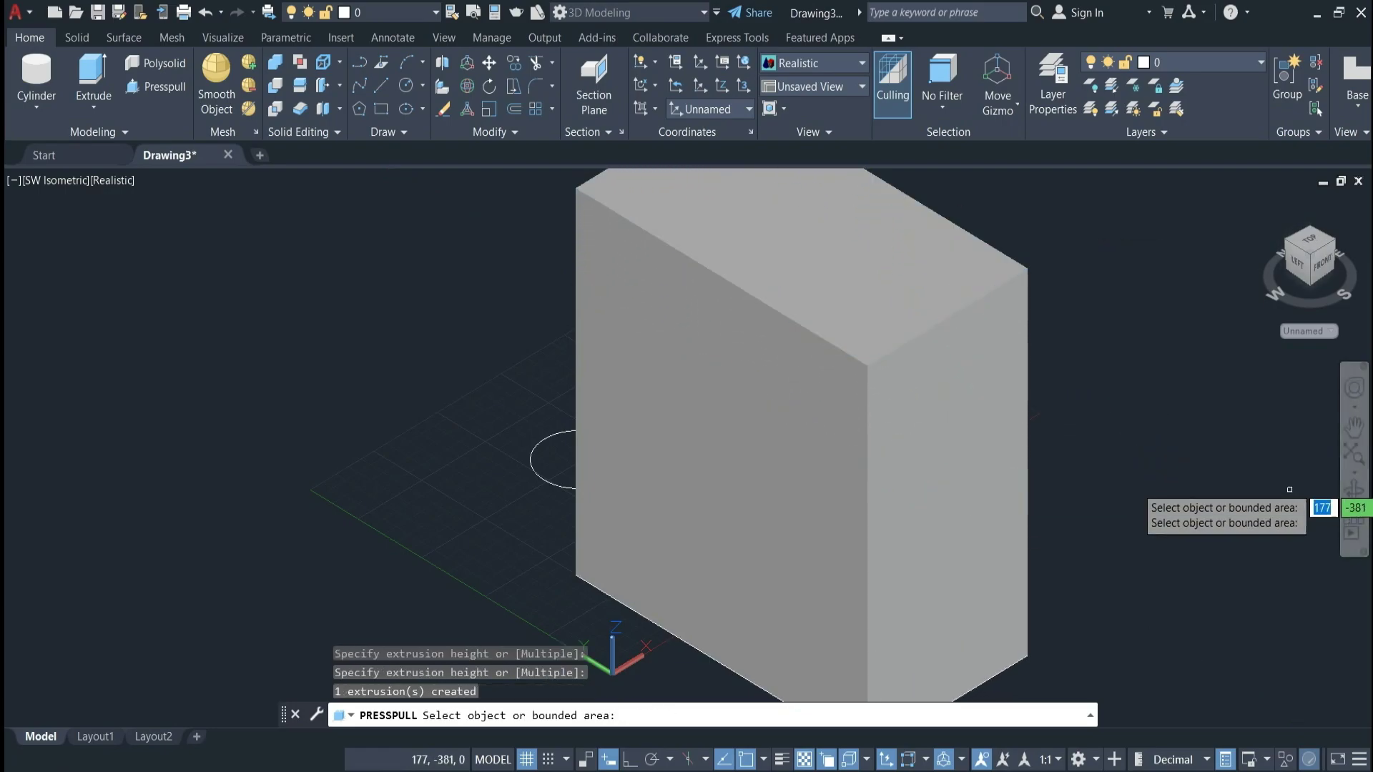
click(1344, 493)
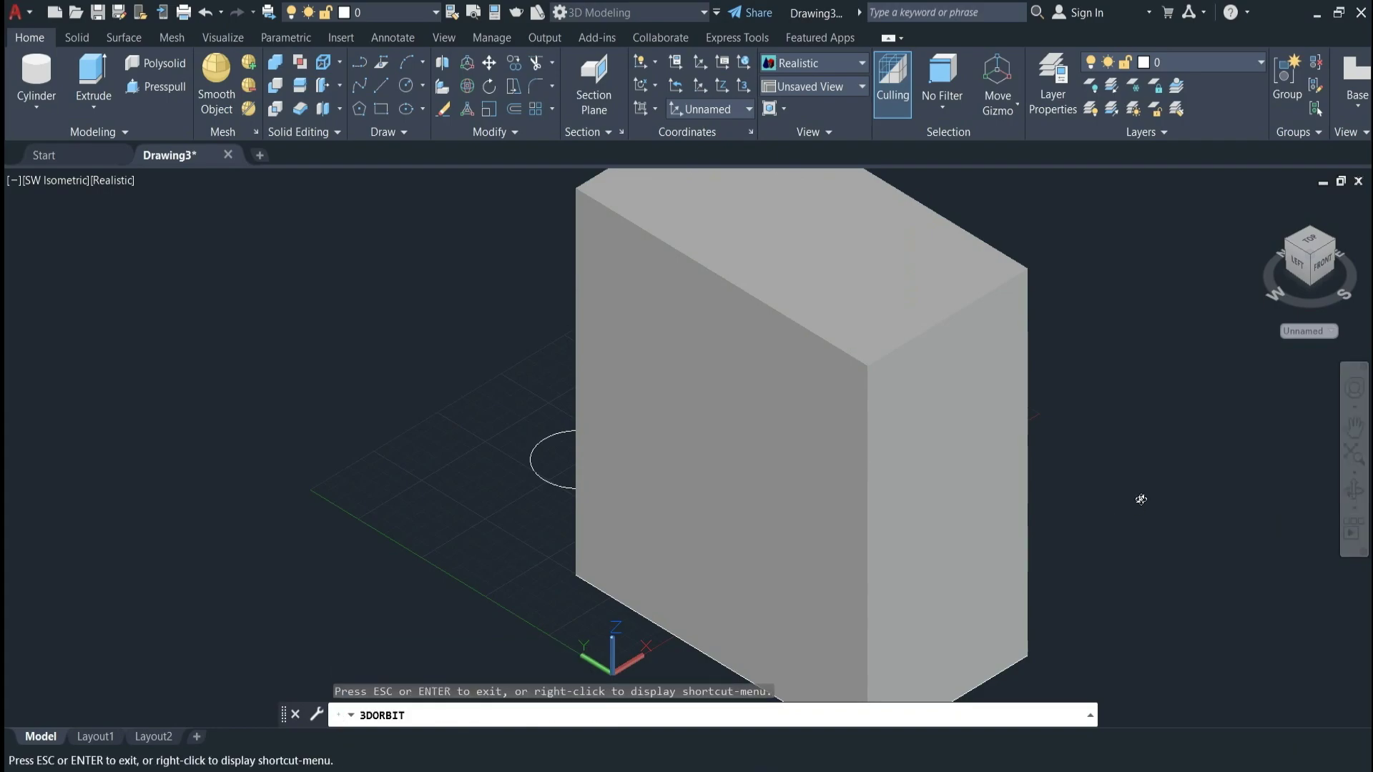
Press-pull the circle into a cylinder, then adjust its top face to a short height
mouse_move(1141, 499)
mouse_down()
mouse_move(1146, 472)
mouse_move(1127, 548)
mouse_move(910, 586)
mouse_move(1112, 570)
mouse_move(1097, 609)
mouse_up()
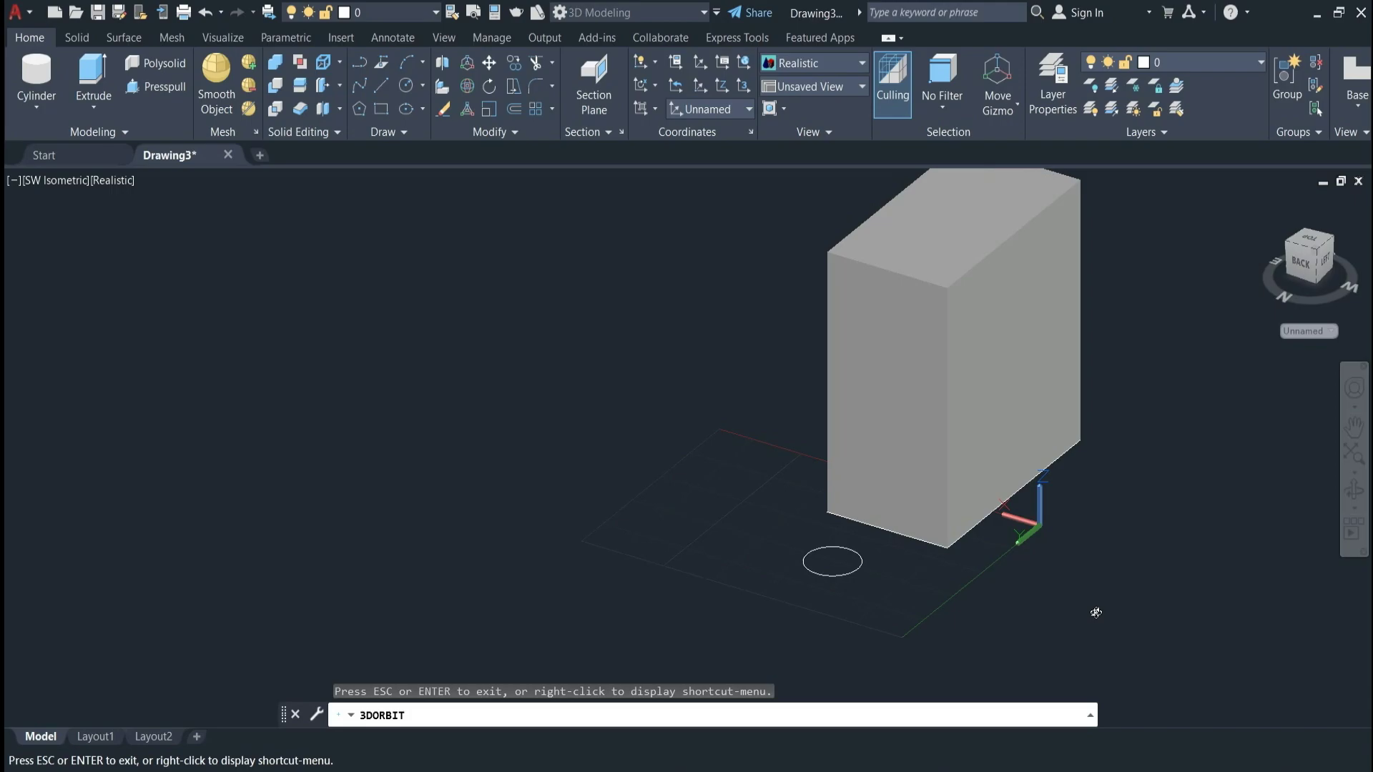
key(Escape)
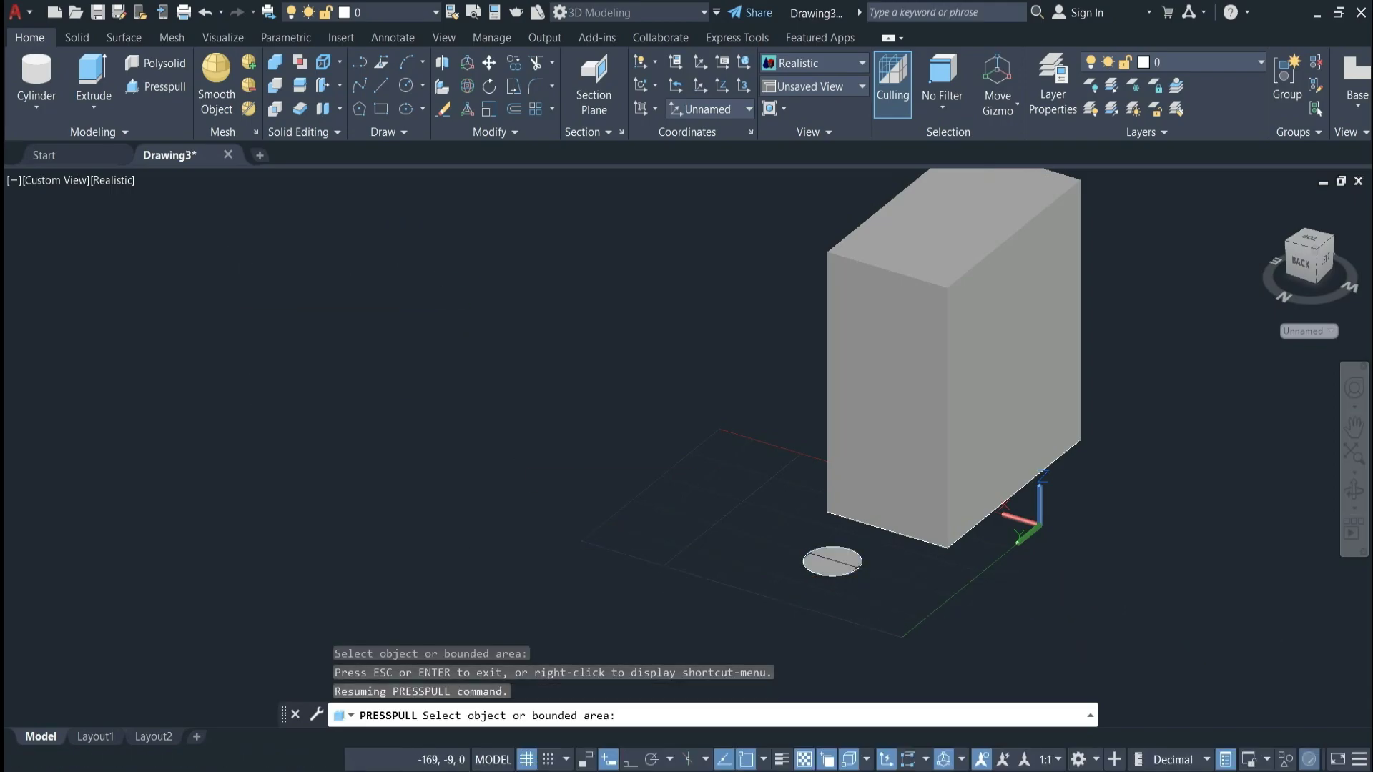
click(842, 563)
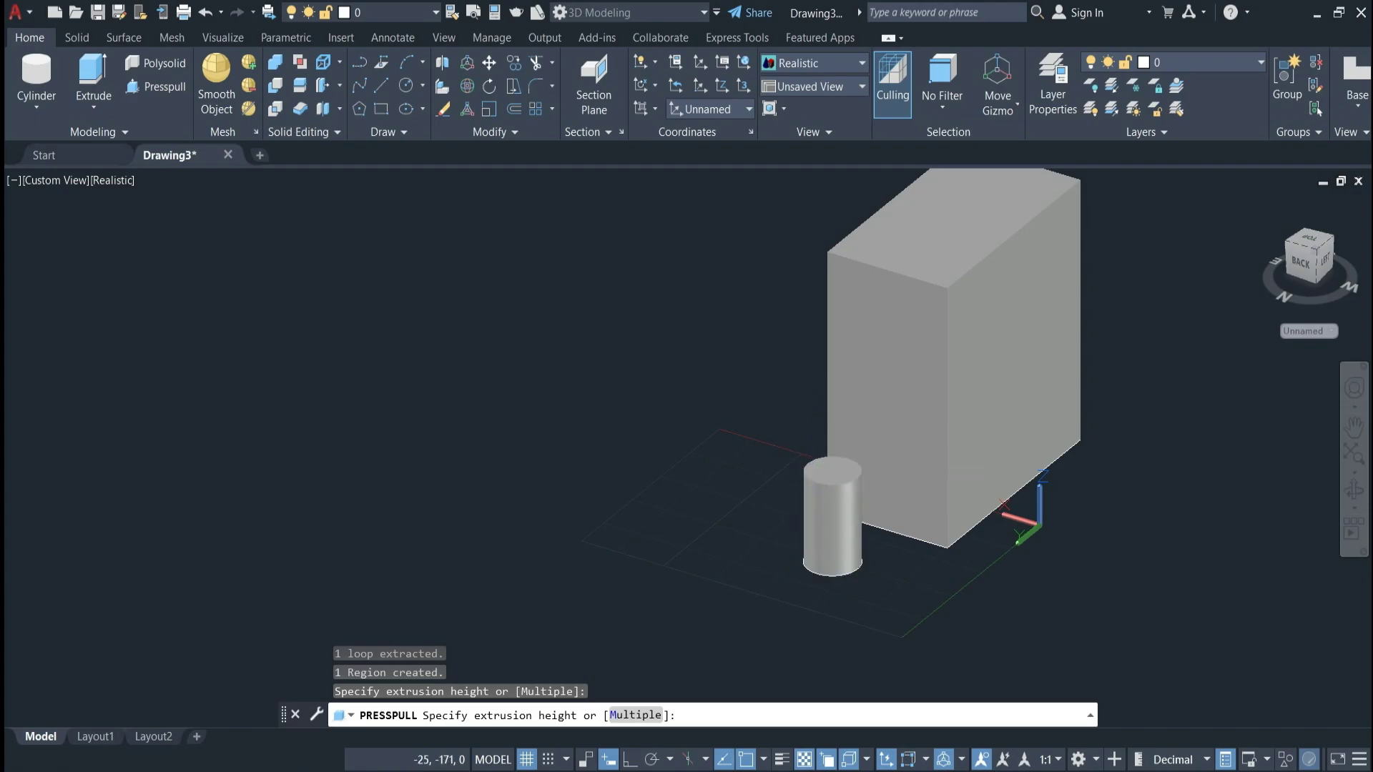
click(835, 472)
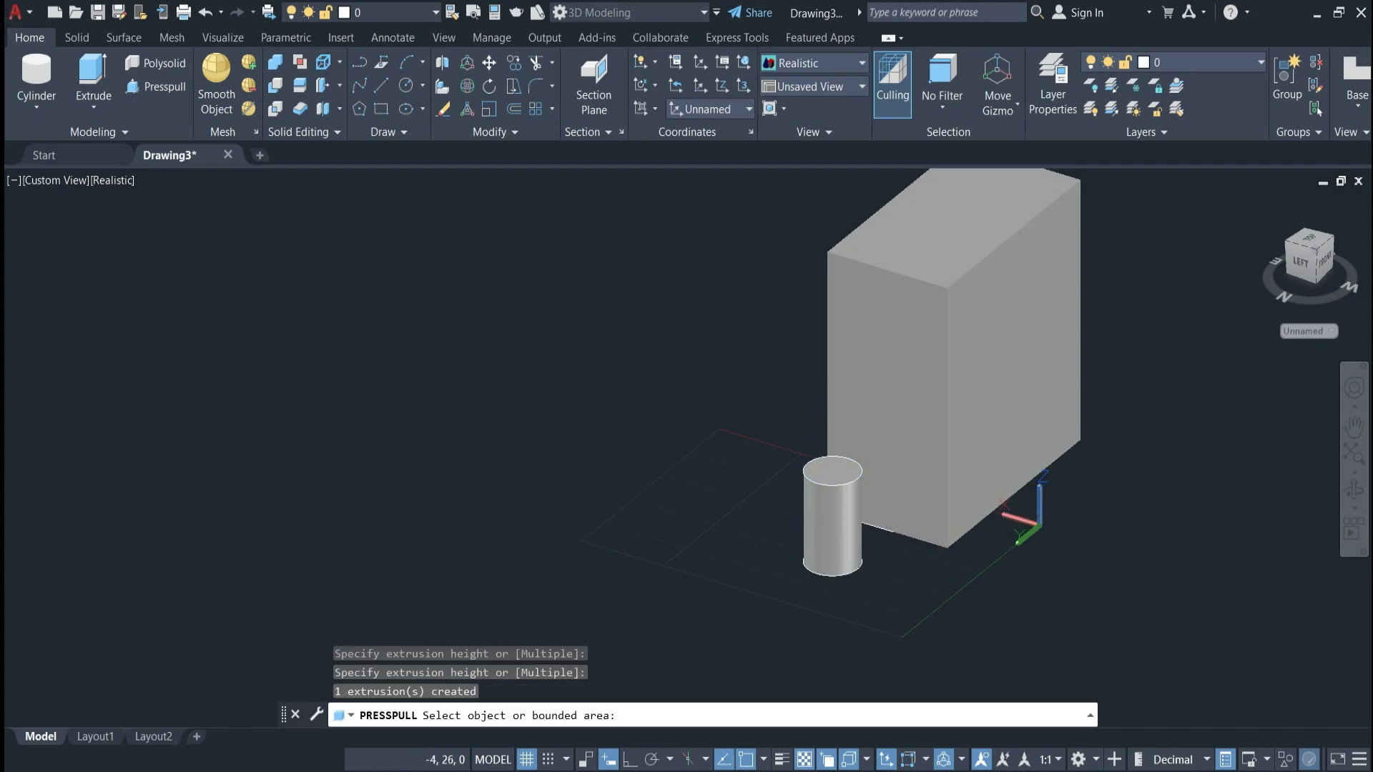
click(835, 473)
click(833, 527)
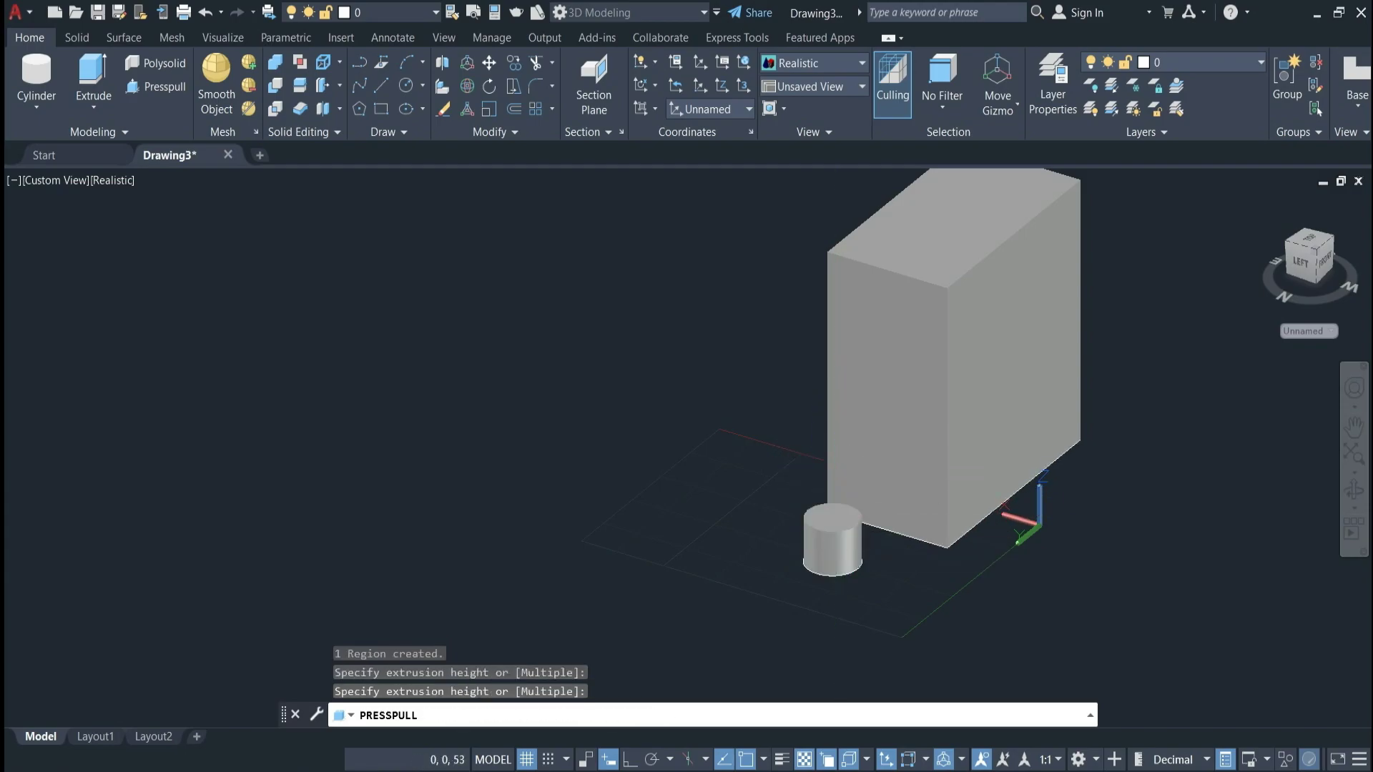
click(833, 516)
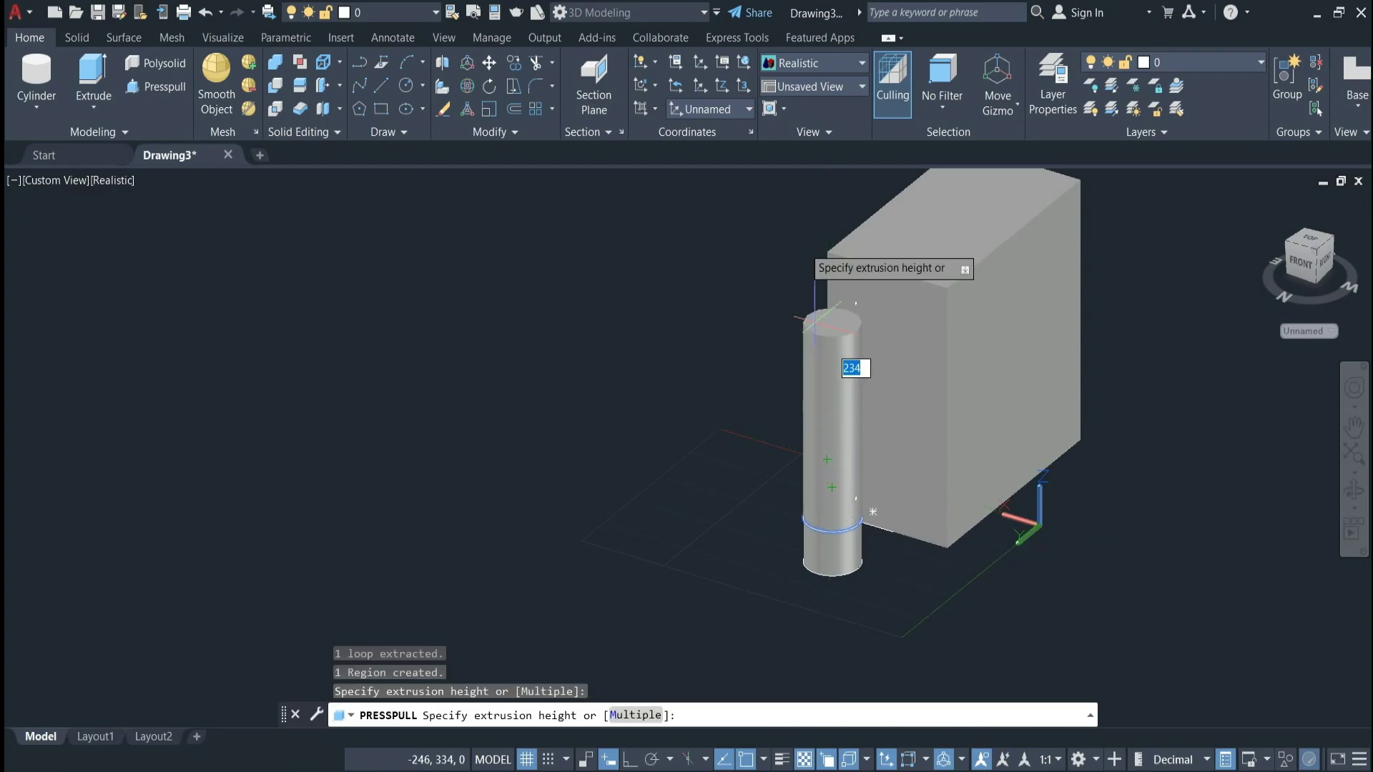
click(798, 209)
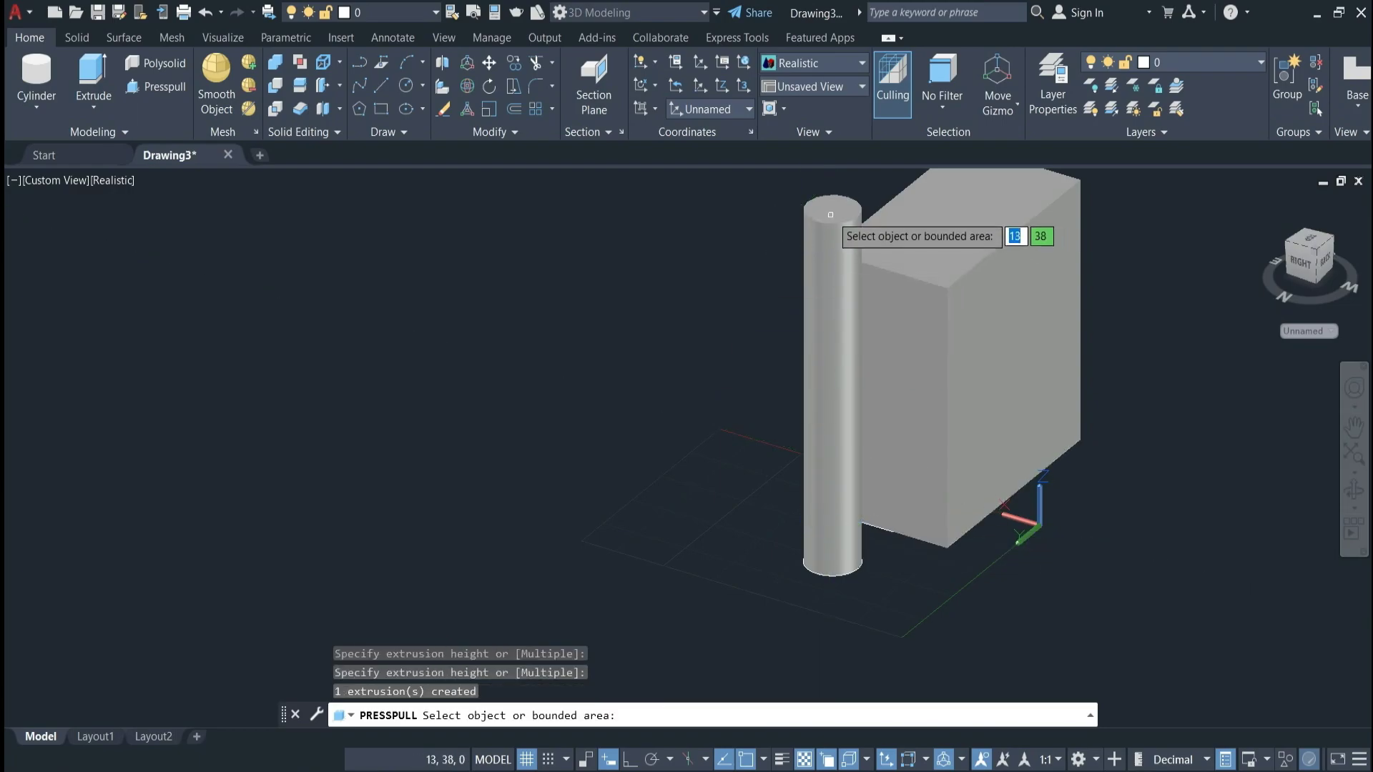
click(830, 211)
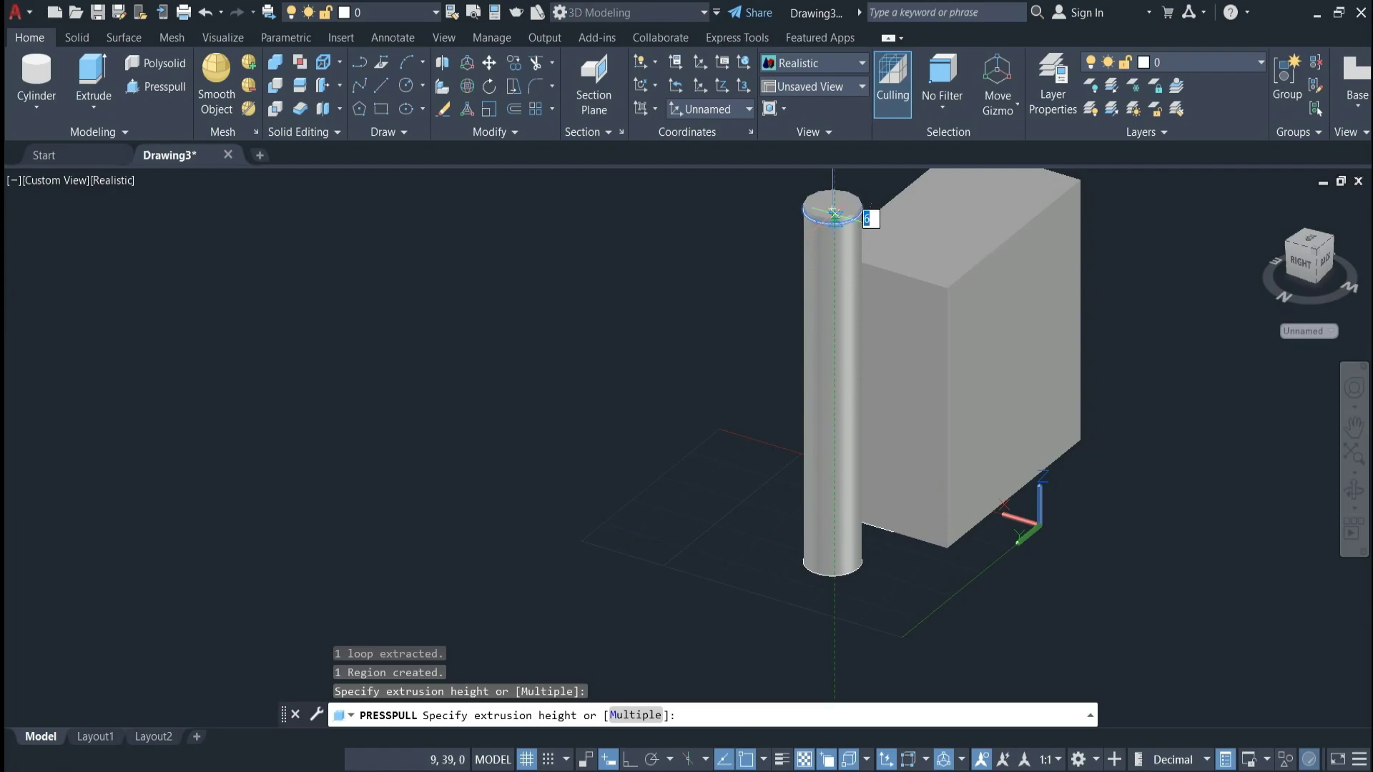
click(833, 457)
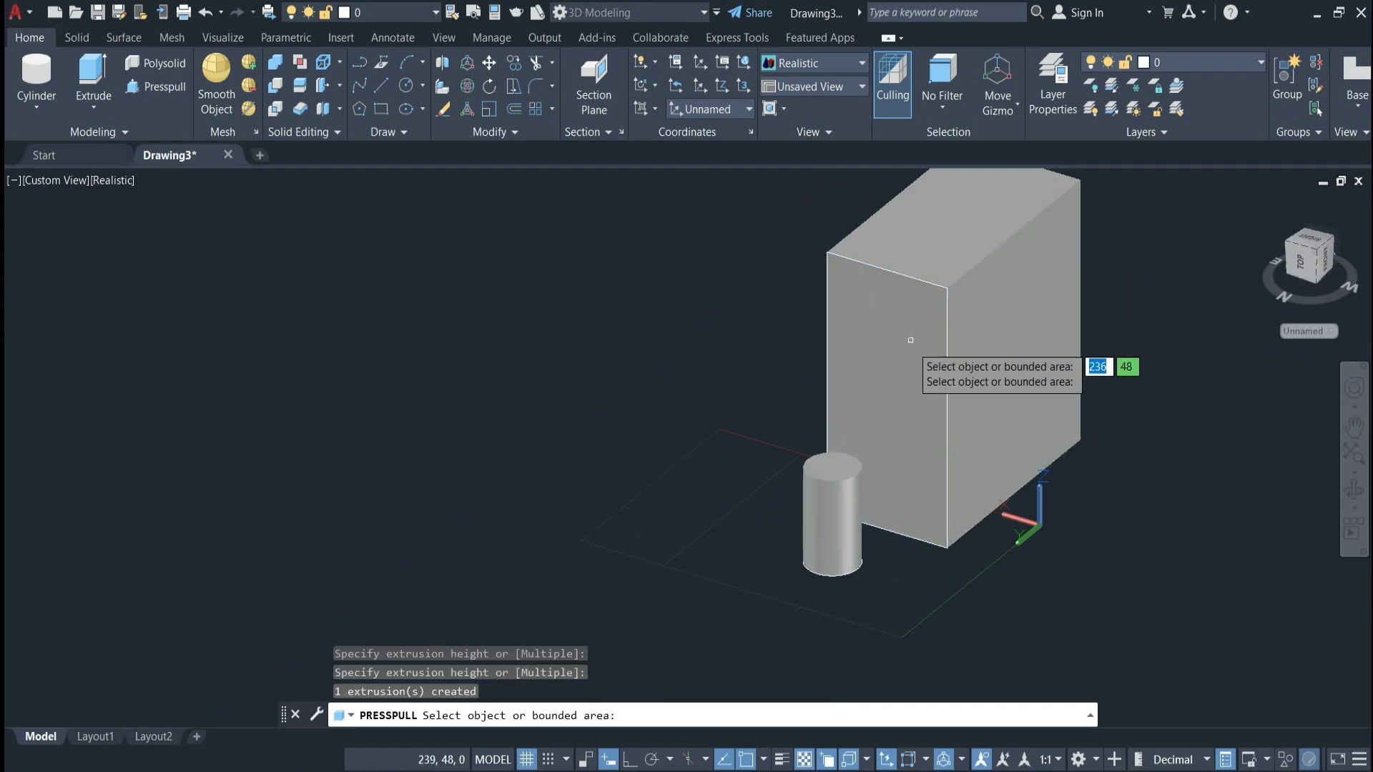
scroll(975, 243, up, 2)
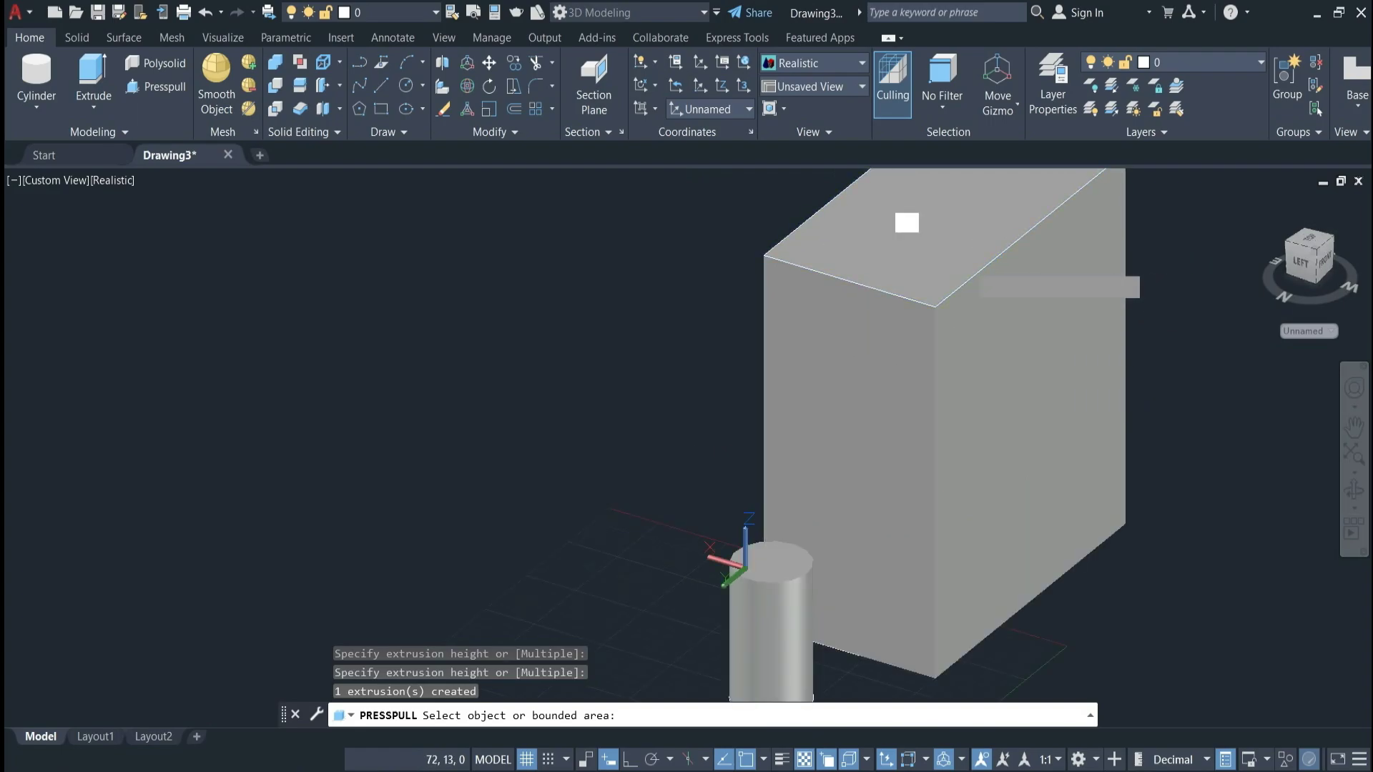
Push the box's top face down twice to make the block shorter
click(906, 222)
click(982, 434)
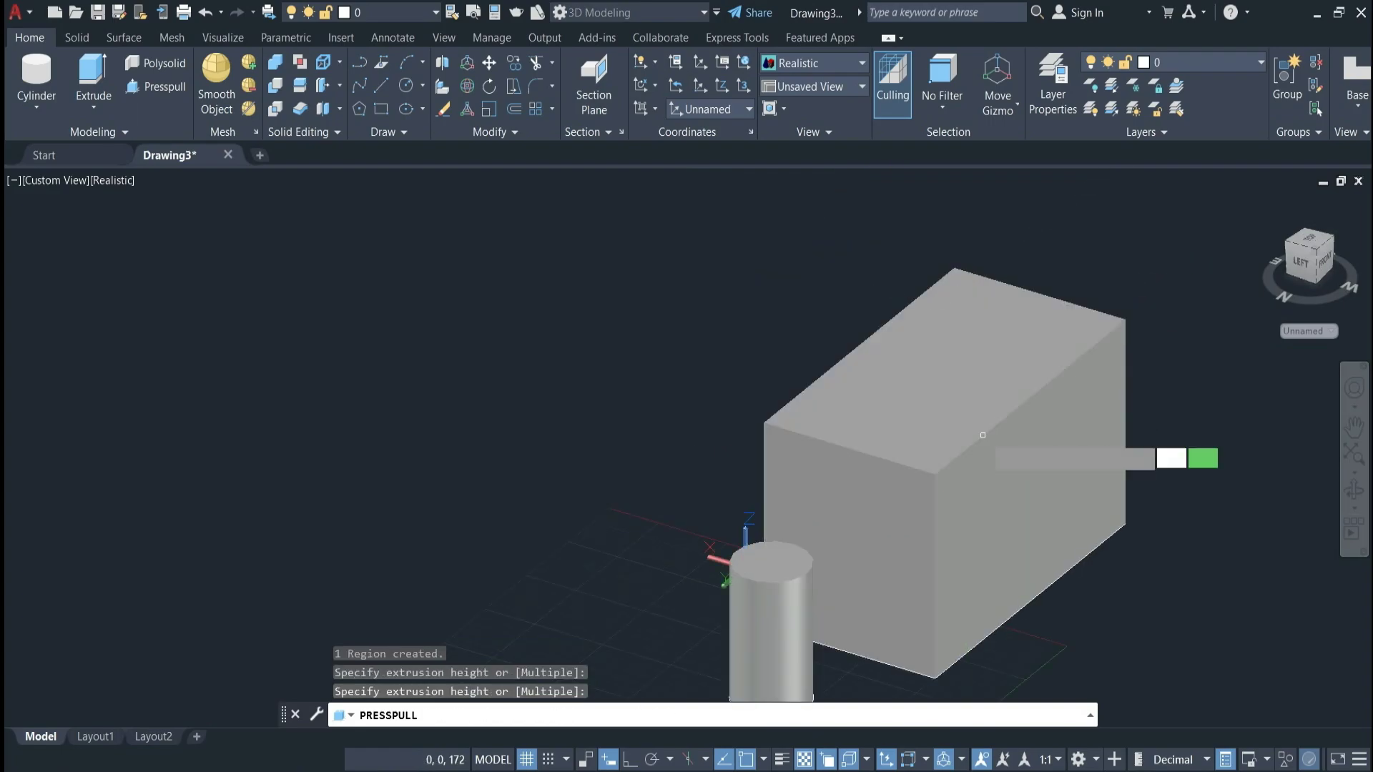
key(Return)
click(965, 418)
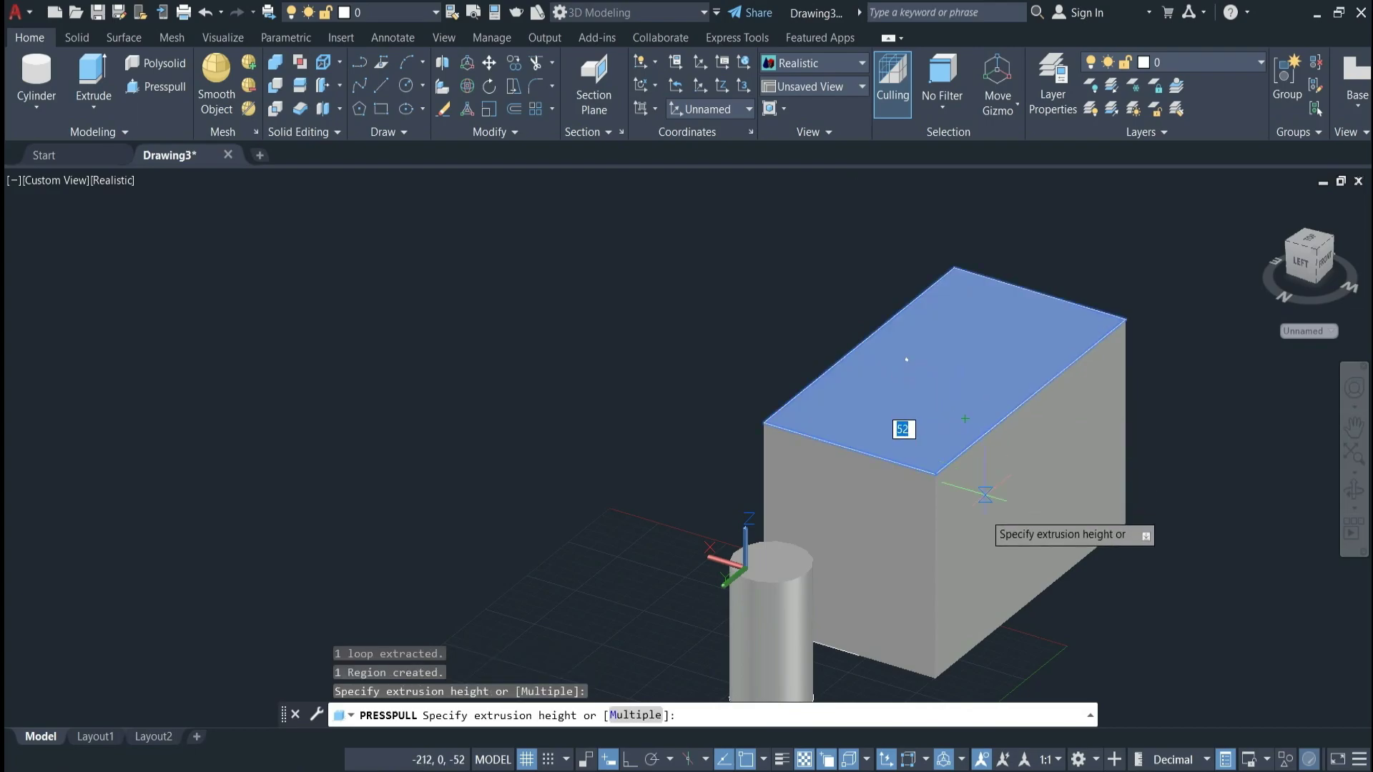
click(904, 465)
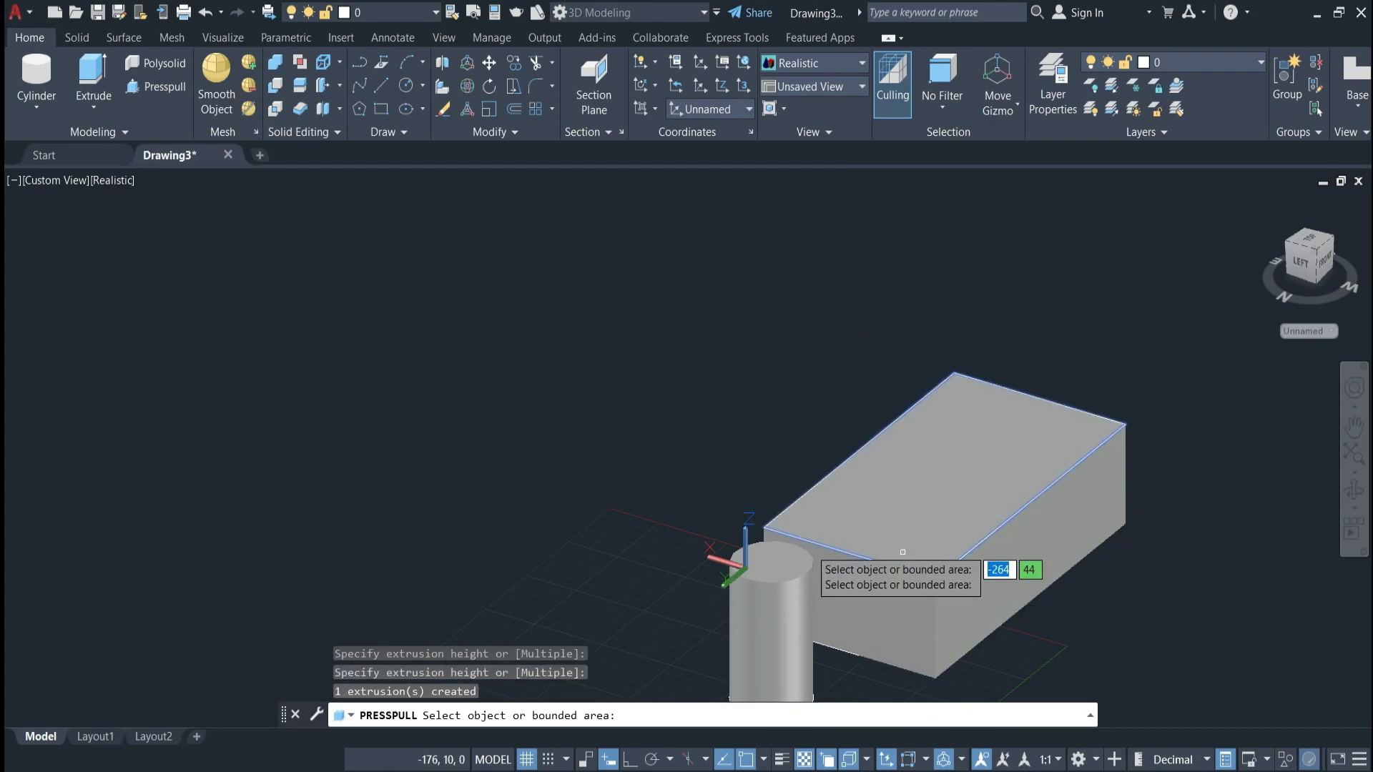
shift+middle_drag(902, 552, 850, 494)
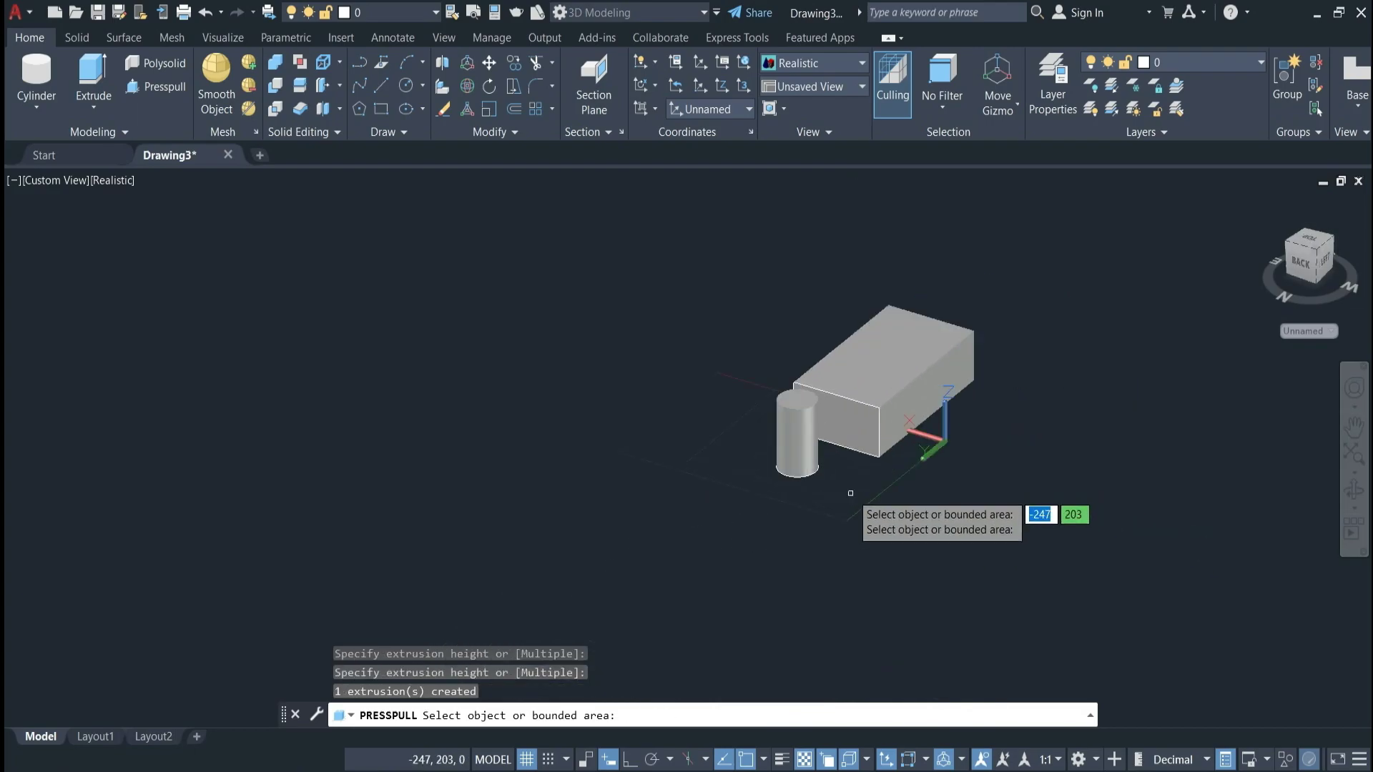
scroll(850, 475, up, 2)
scroll(767, 398, up, 2)
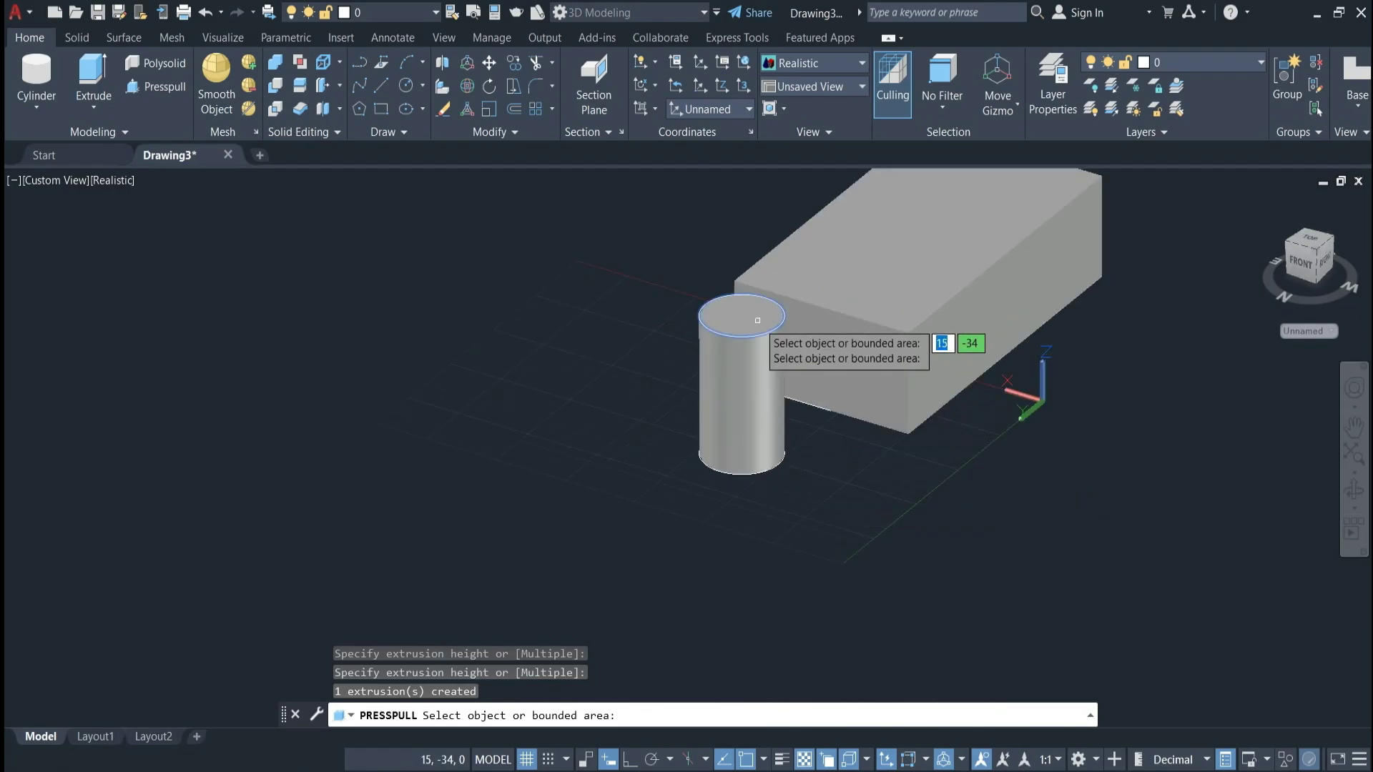
Press-pull the cylinder's top face to set its new height
click(757, 320)
click(762, 386)
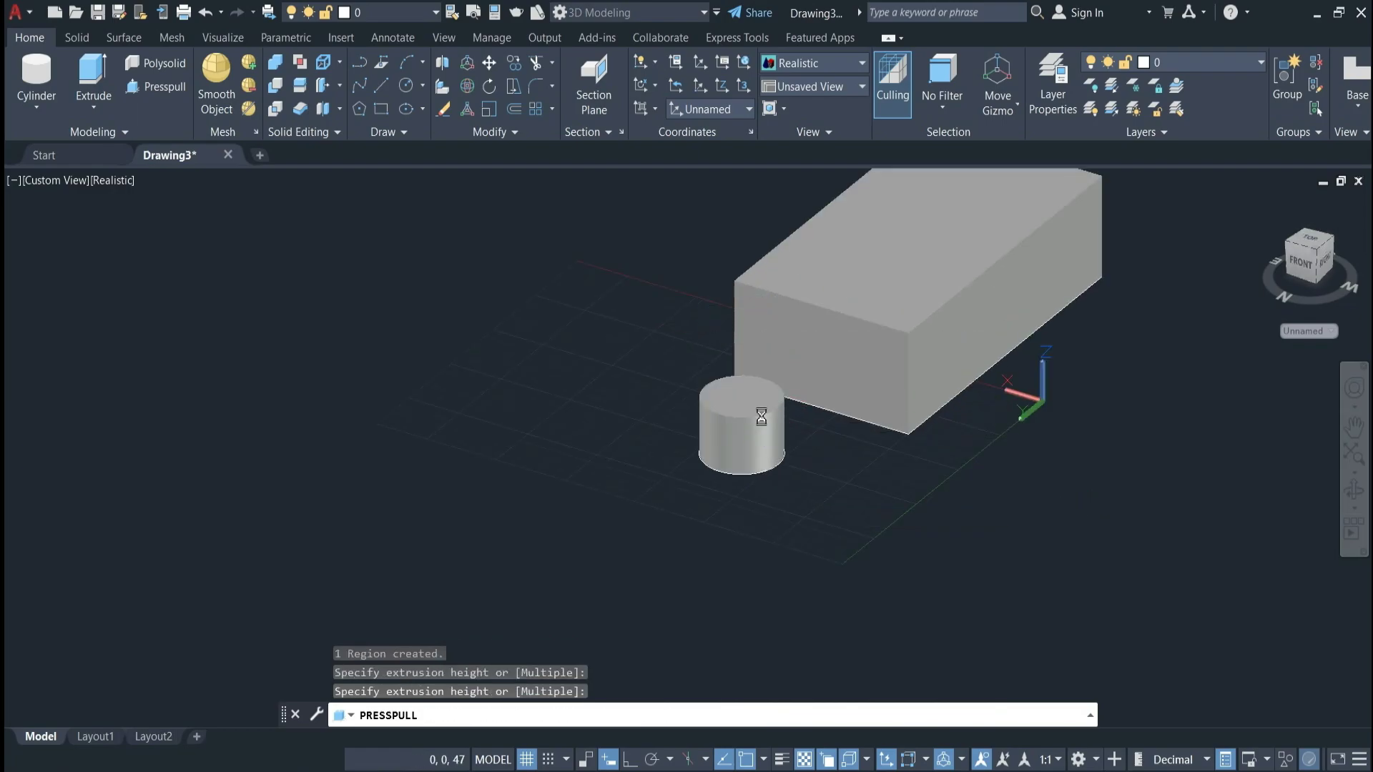
scroll(826, 440, down, 2)
Push the box's front face inward, then end Presspull
shift+middle_drag(825, 439, 837, 422)
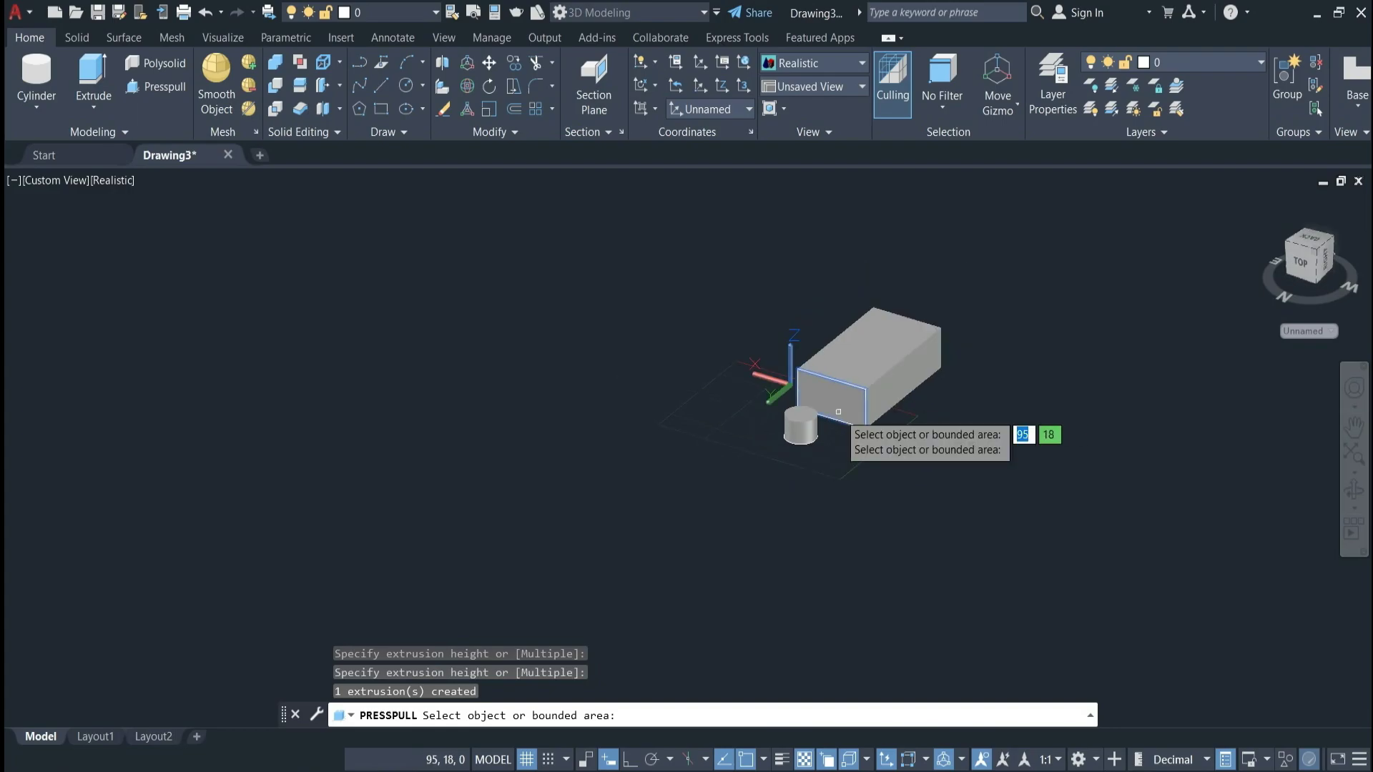
click(851, 401)
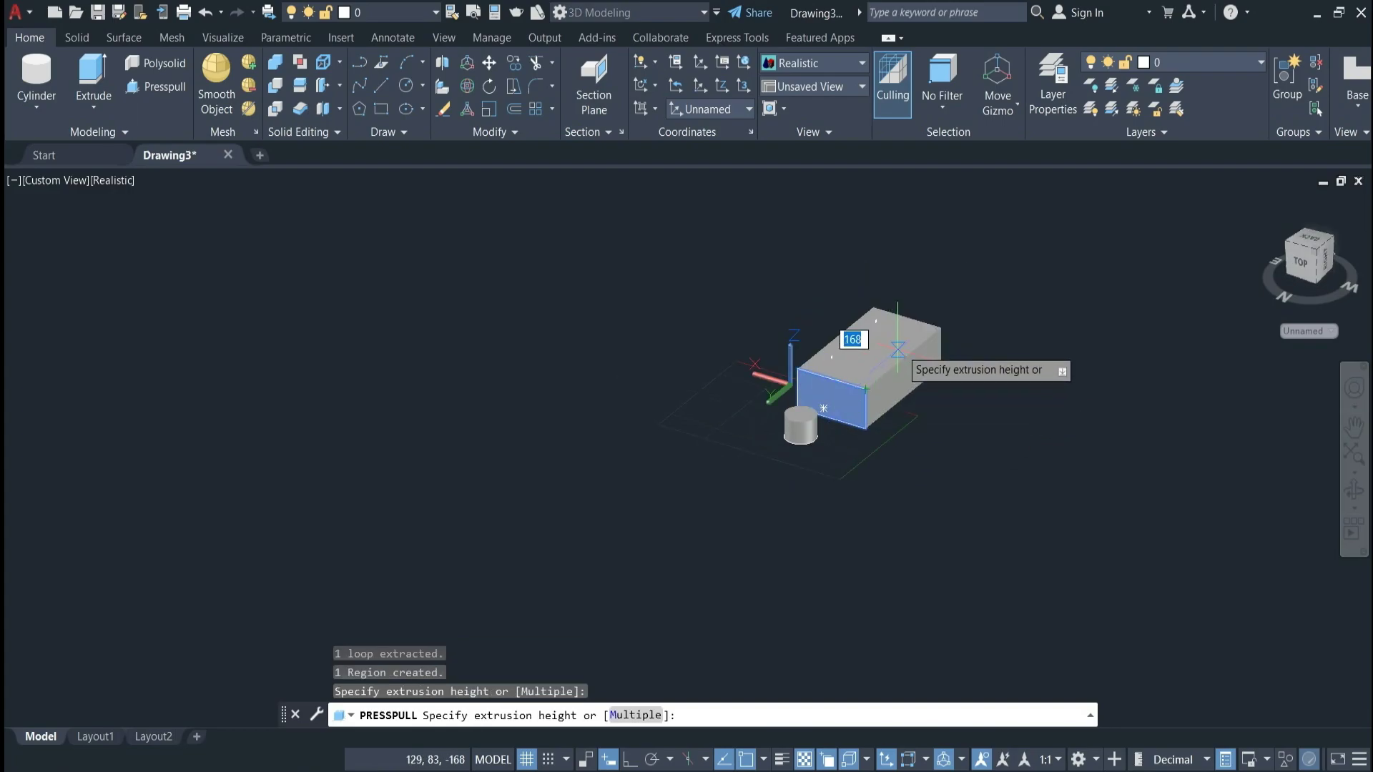
click(897, 378)
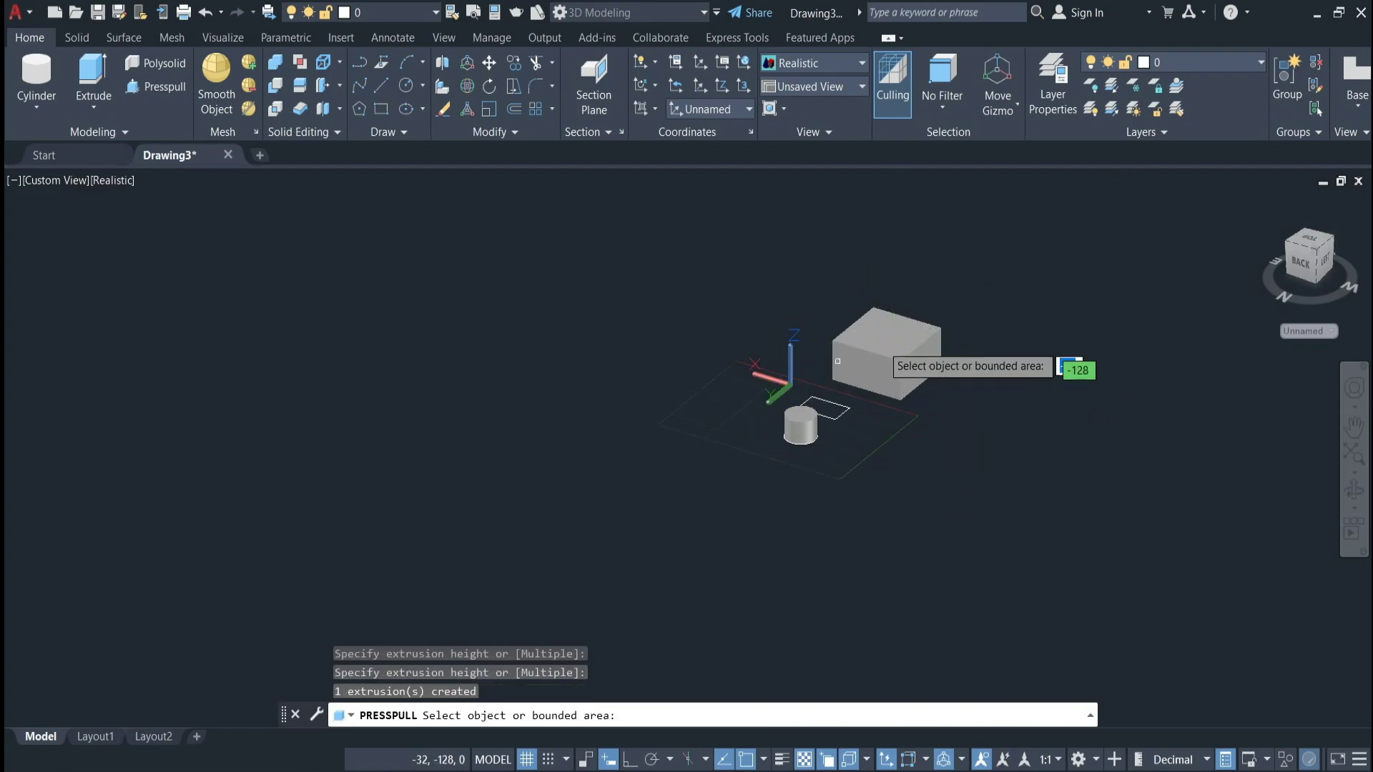
scroll(867, 383, up, 1)
scroll(856, 367, up, 3)
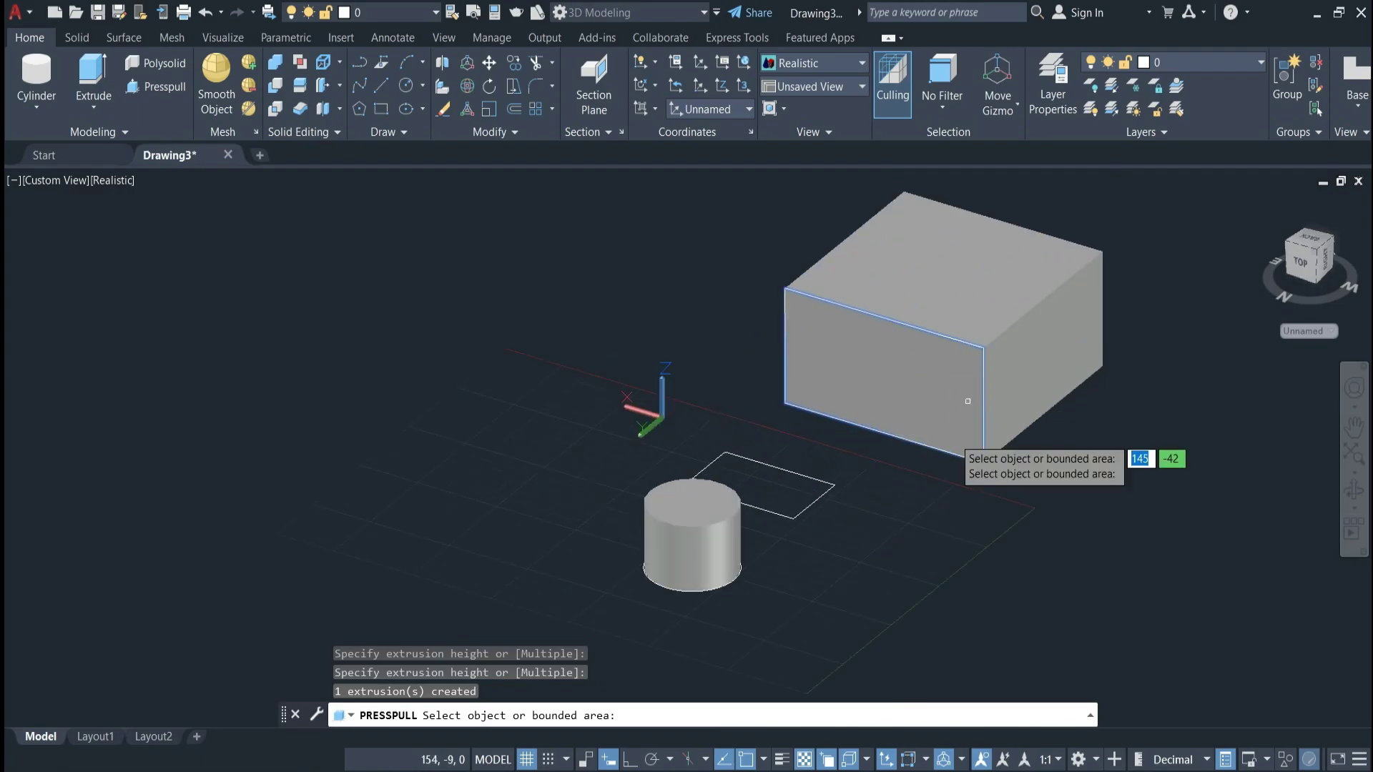
scroll(920, 433, down, 4)
scroll(915, 424, up, 2)
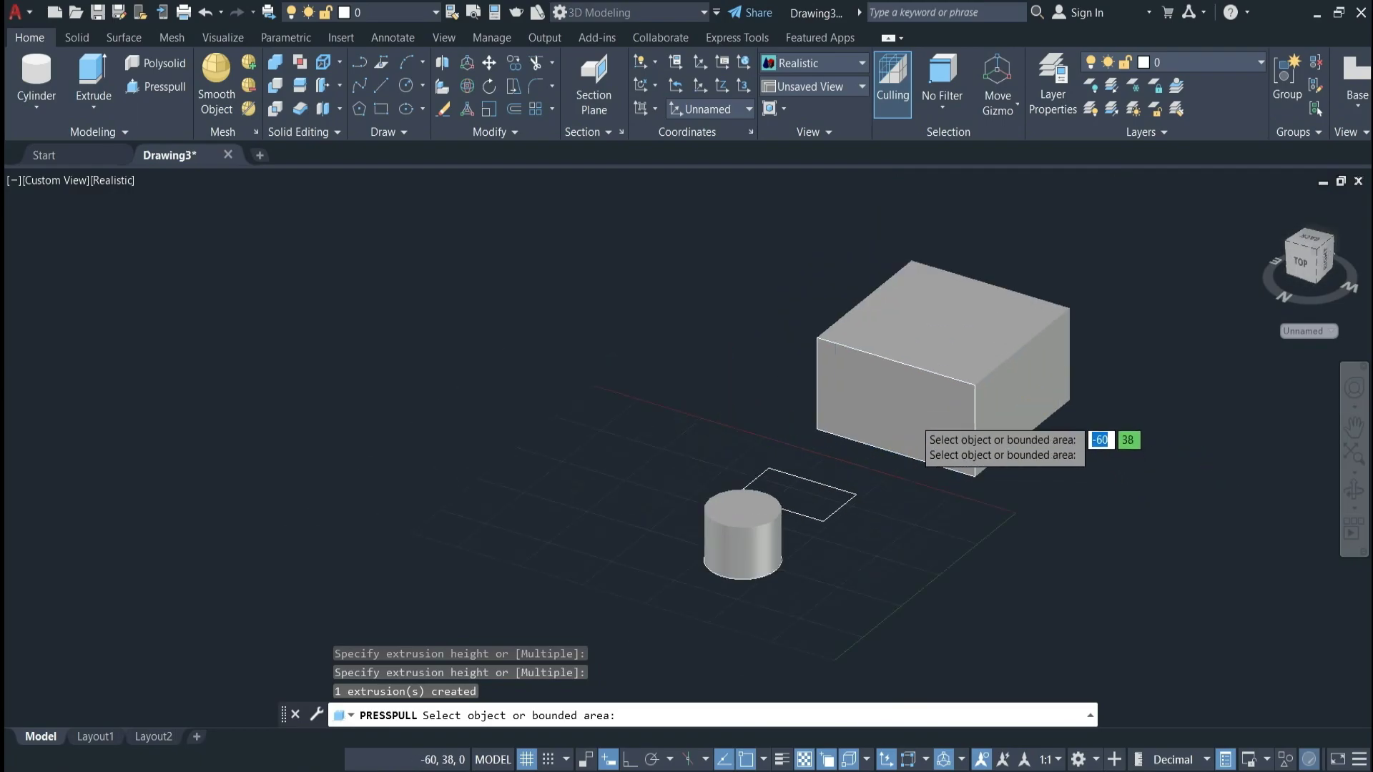
scroll(908, 418, down, 1)
scroll(906, 418, up, 1)
scroll(905, 426, up, 3)
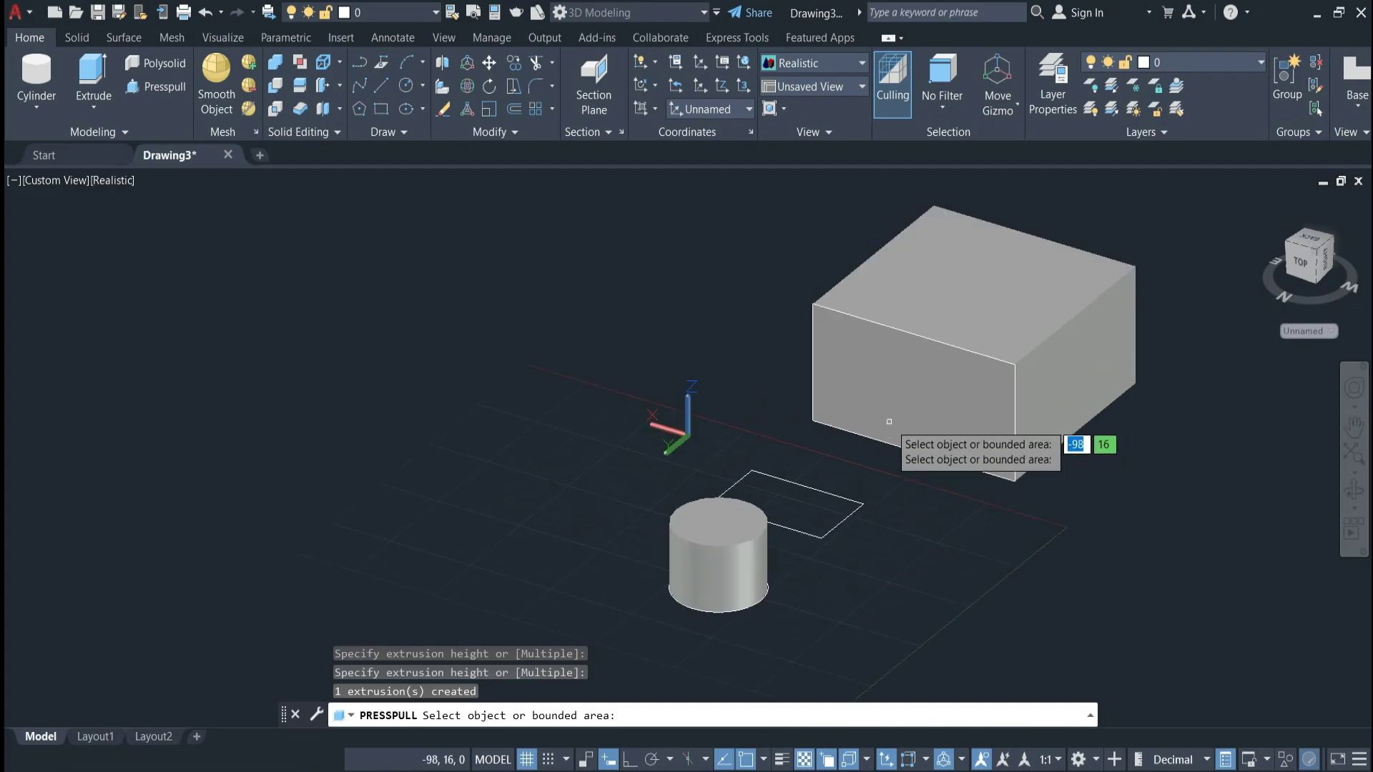
scroll(902, 437, up, 2)
key(Return)
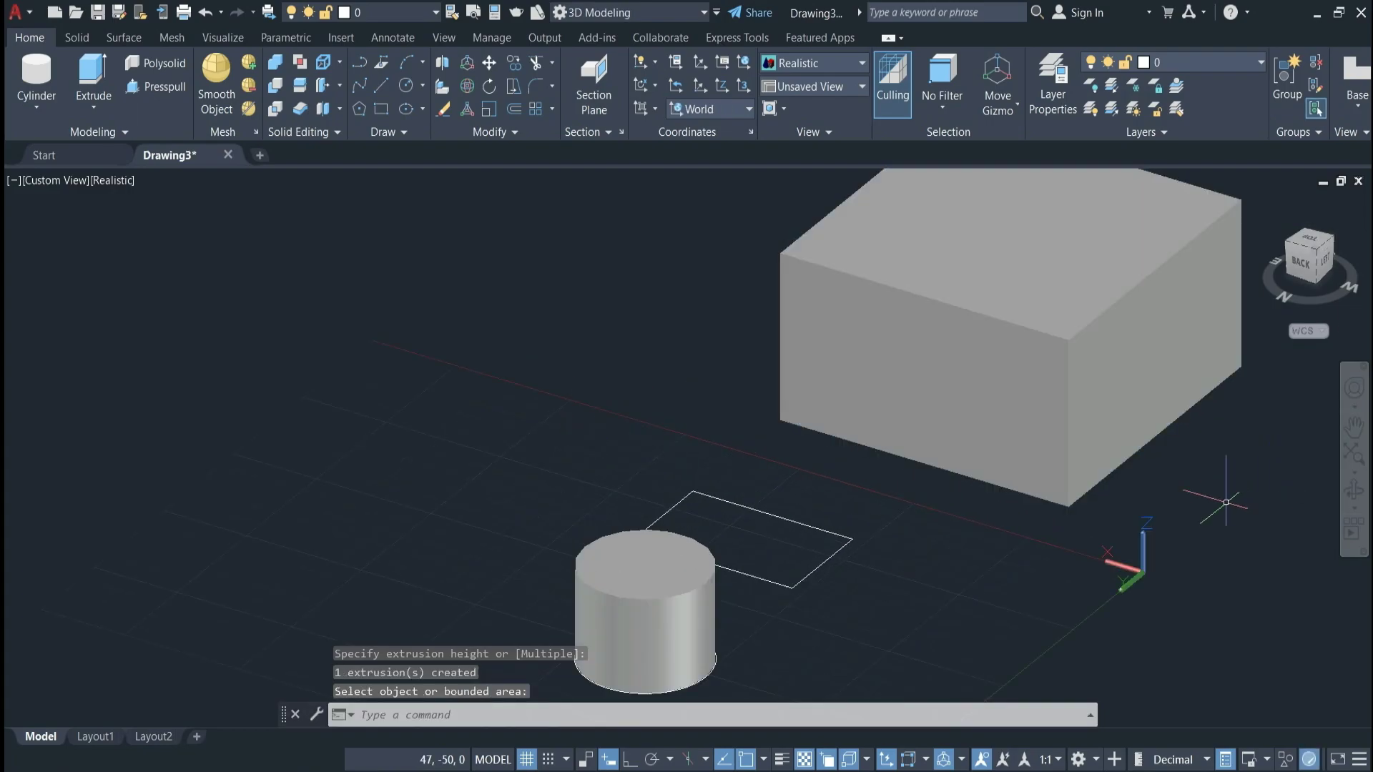
Switch to SW Isometric and delete the block, cylinder and their outlines
click(57, 184)
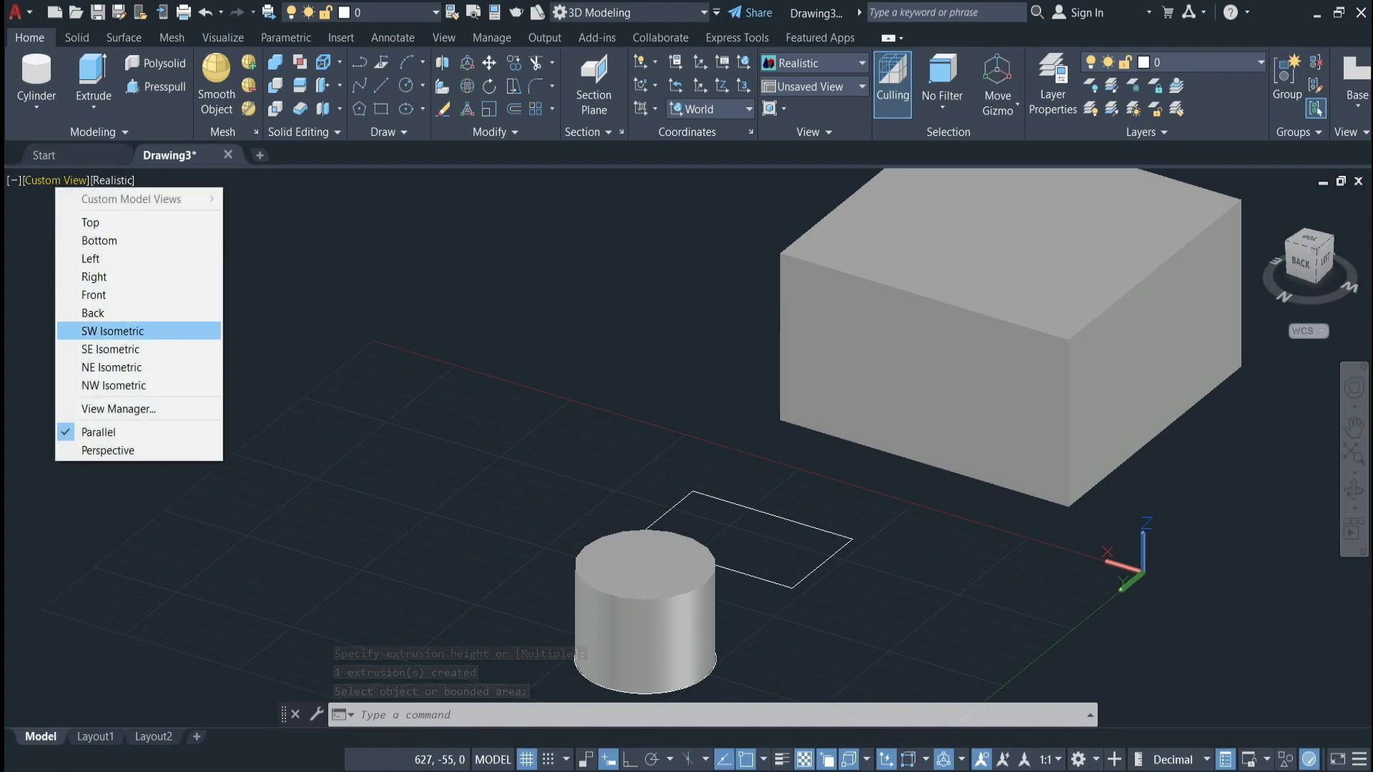
click(85, 328)
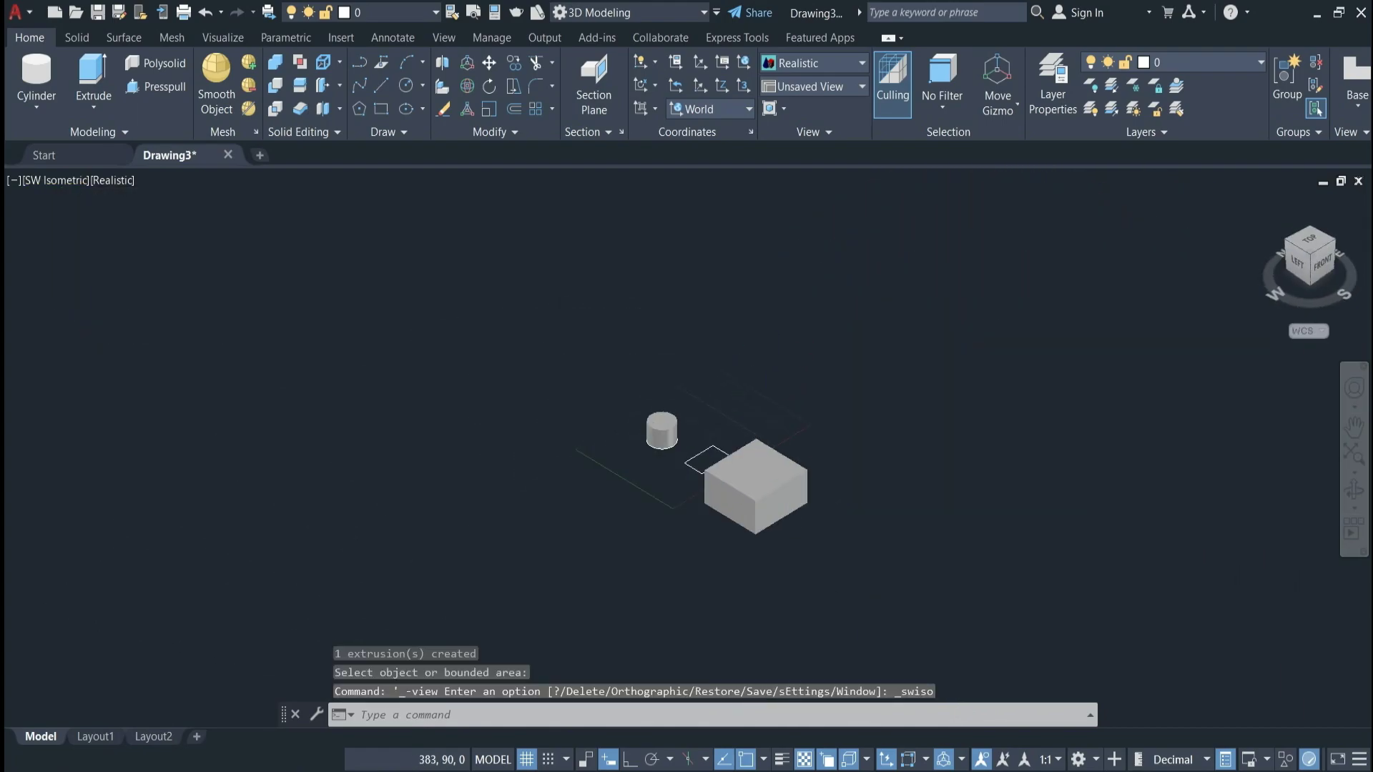
scroll(730, 419, down, 2)
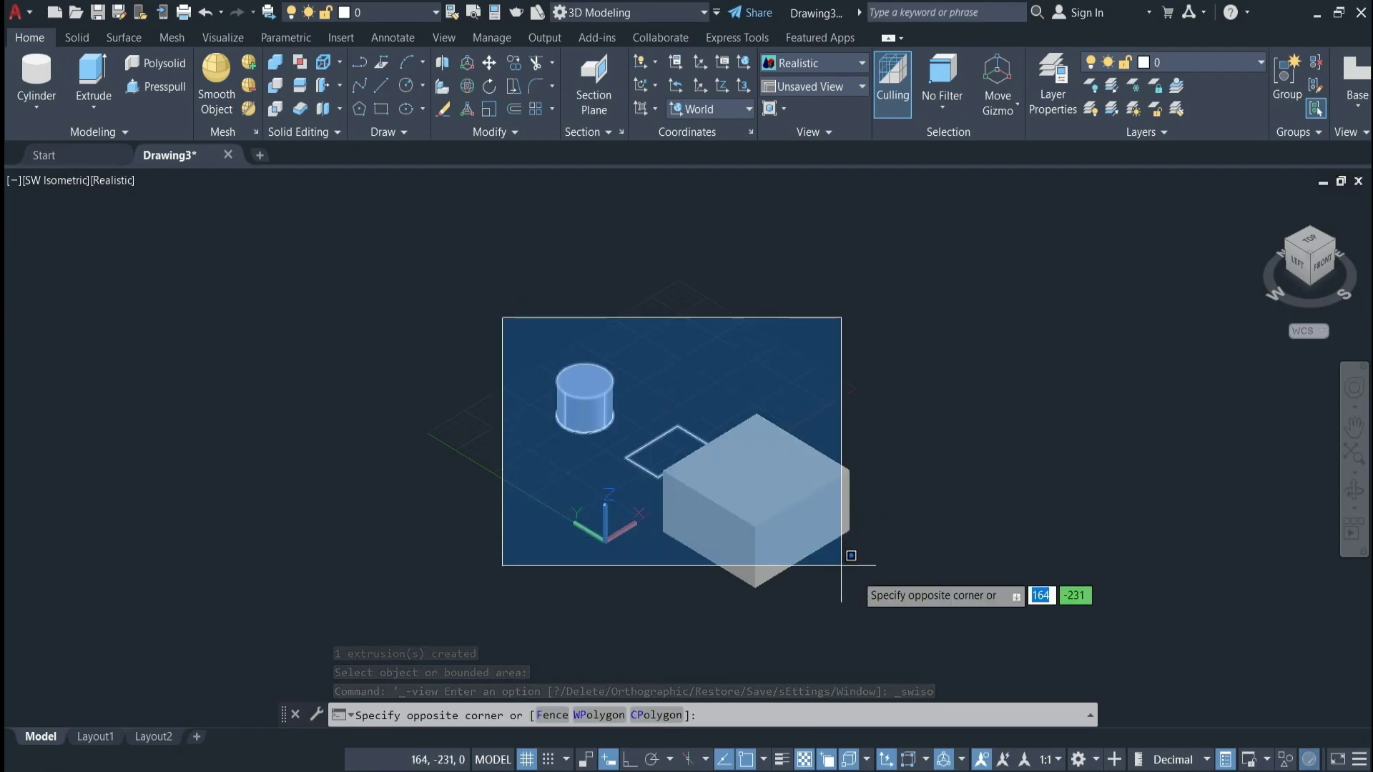
click(883, 575)
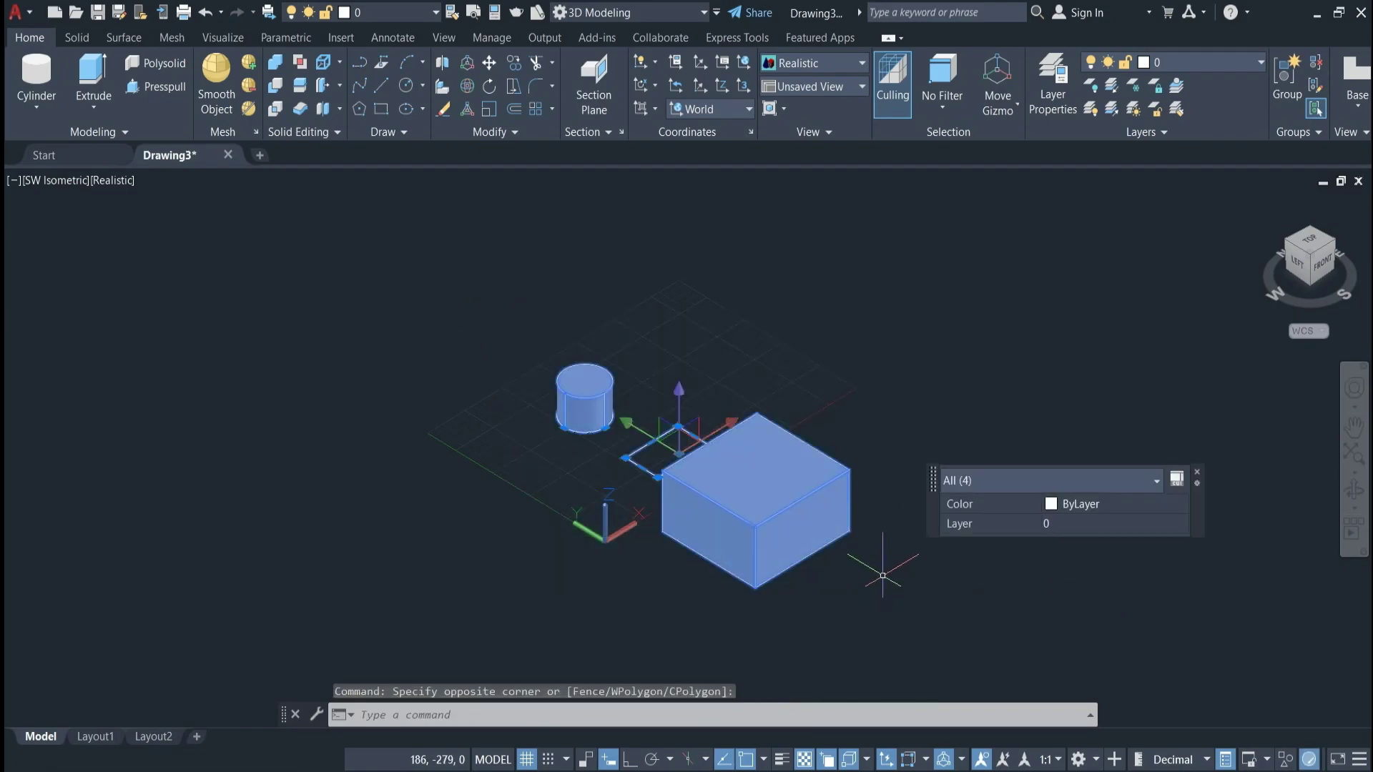
key(Delete)
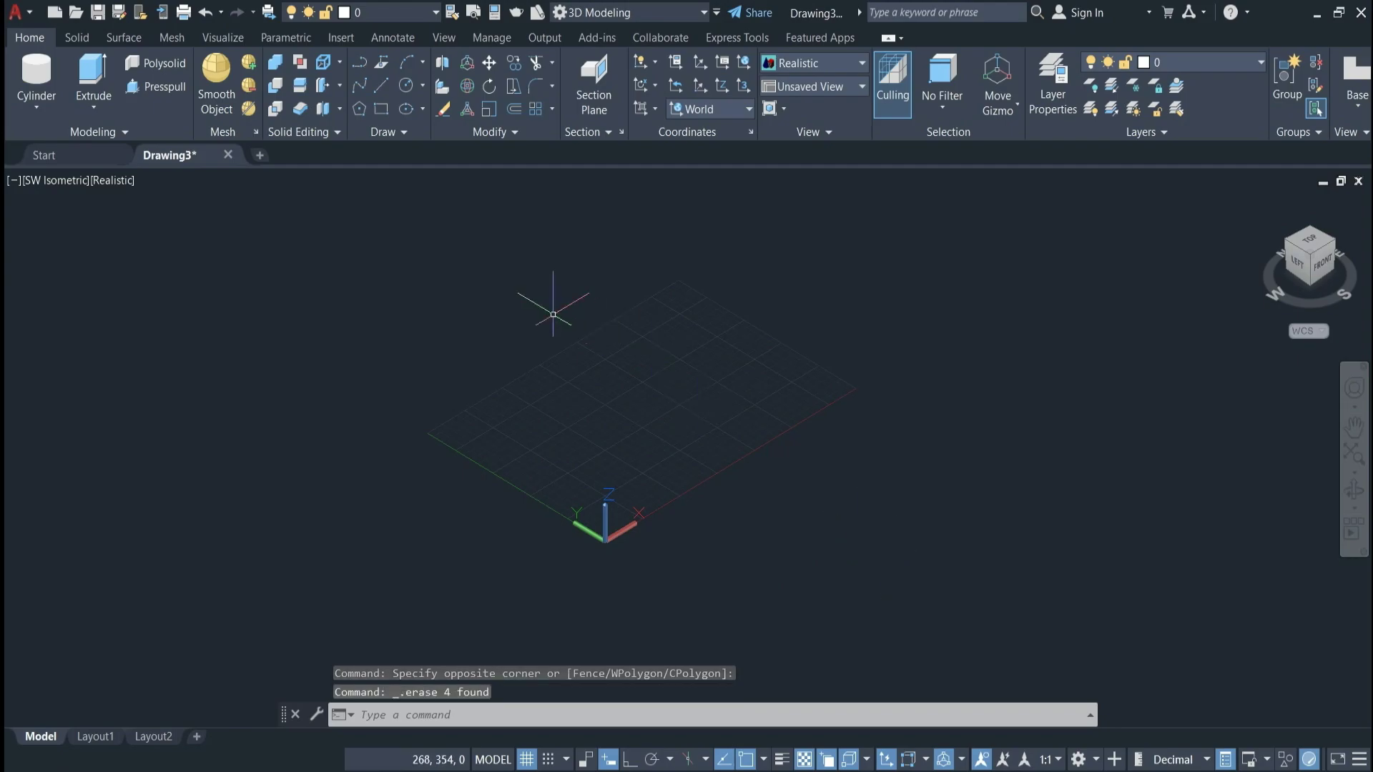
scroll(599, 432, up, 2)
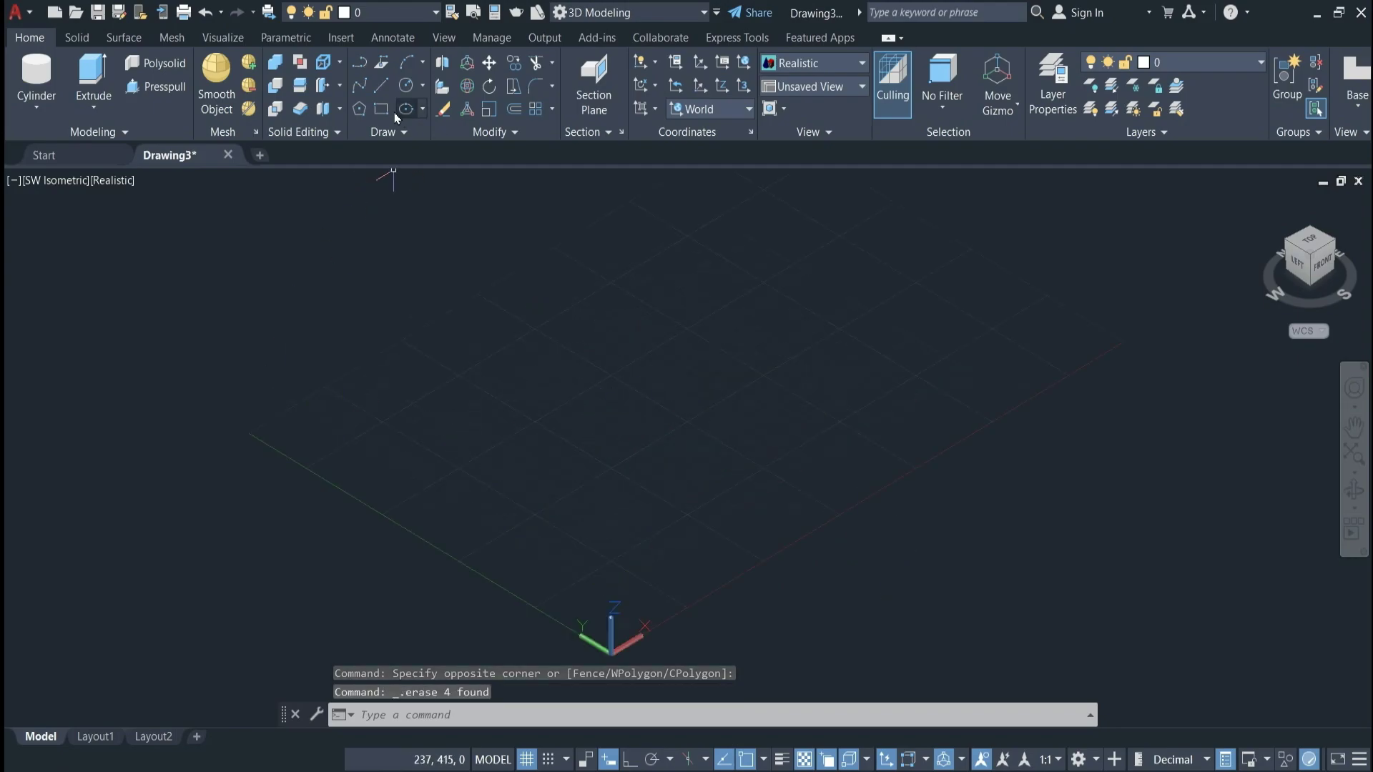
Draw a square on the ground grid with a small circle centred inside it
click(381, 110)
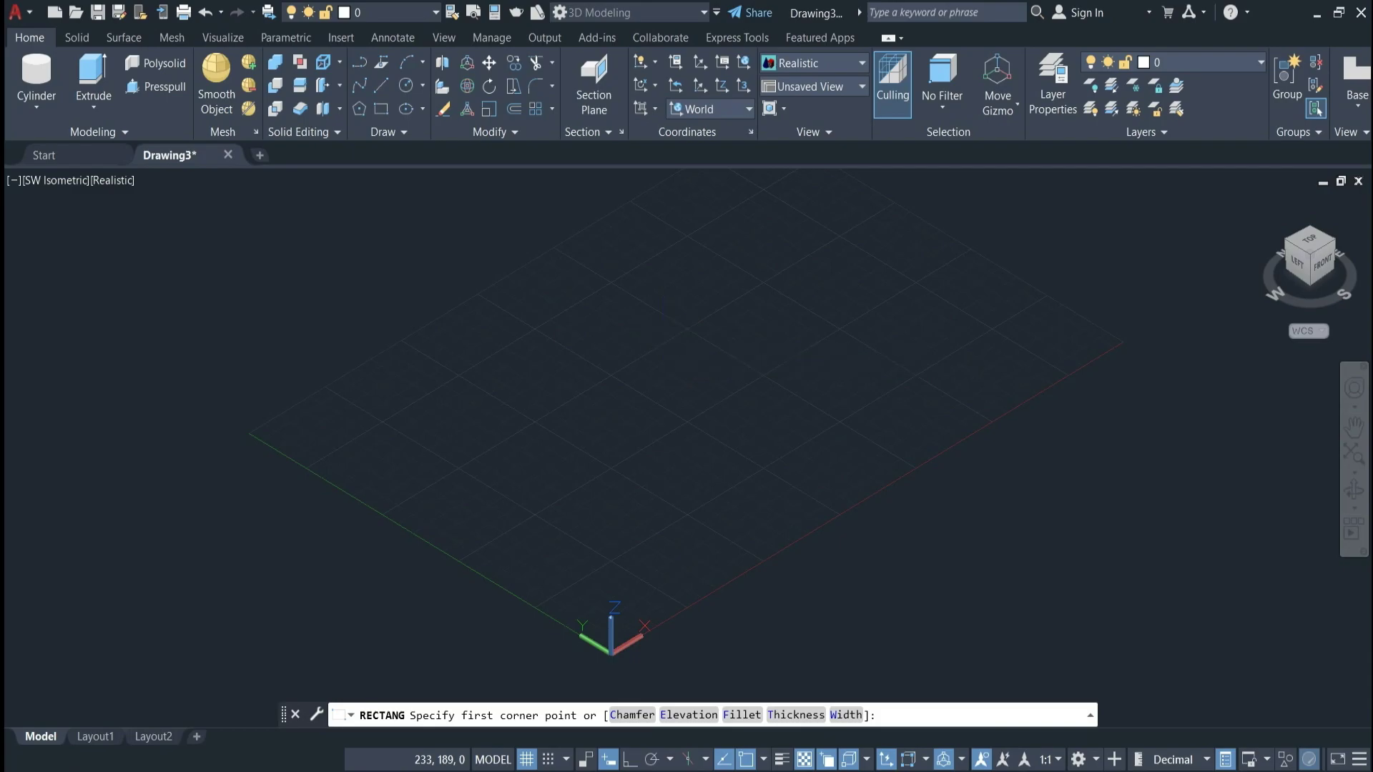
click(665, 341)
click(653, 465)
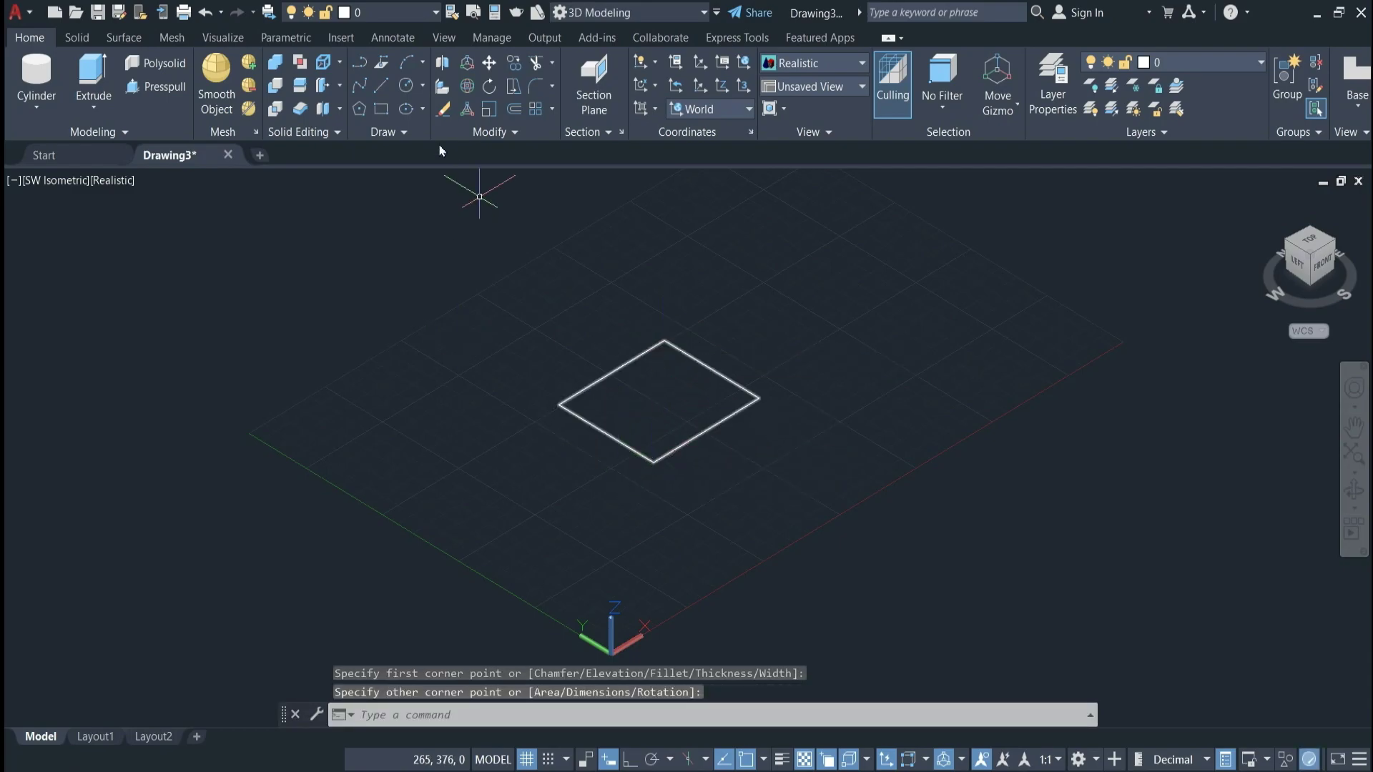
click(656, 399)
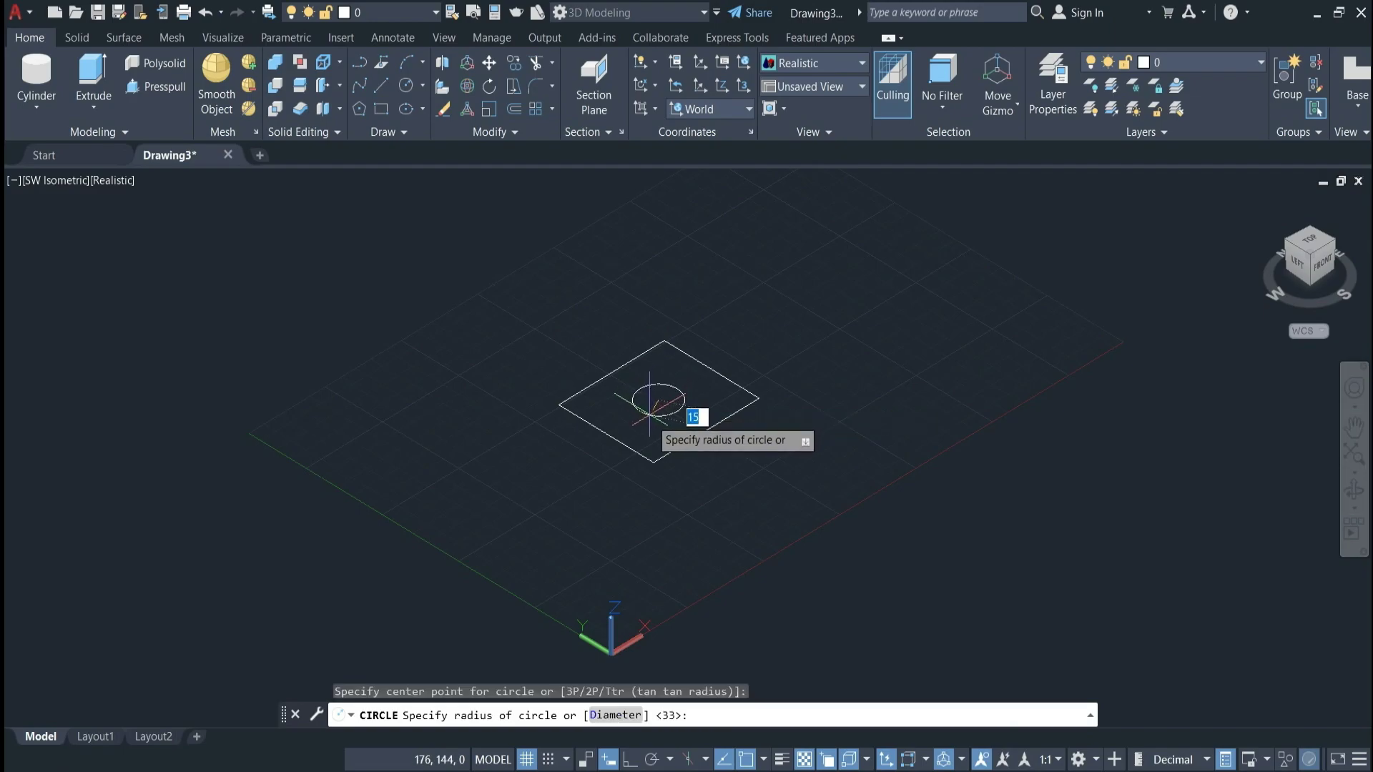
click(651, 414)
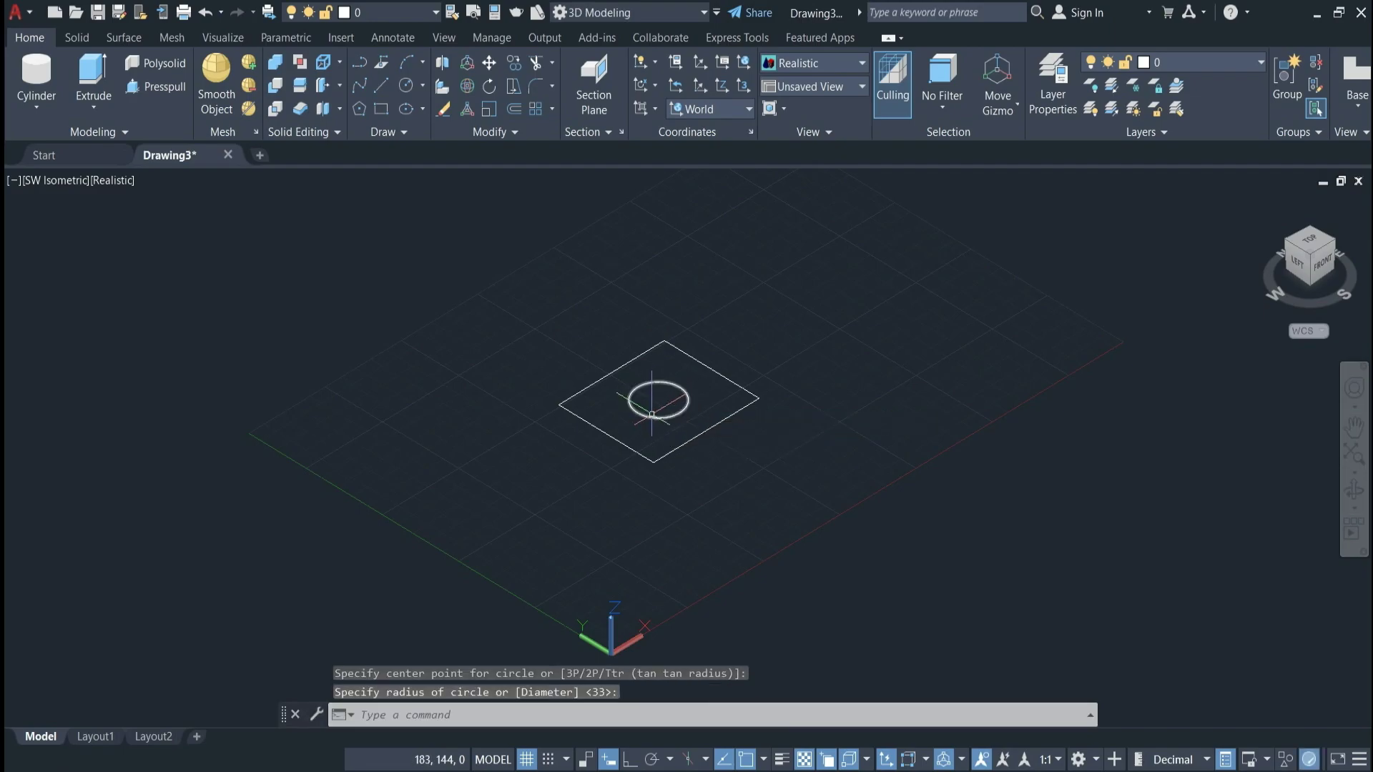
click(148, 91)
Press-pull the area between square and circle into a holed block, orbiting to inspect the hole
click(606, 402)
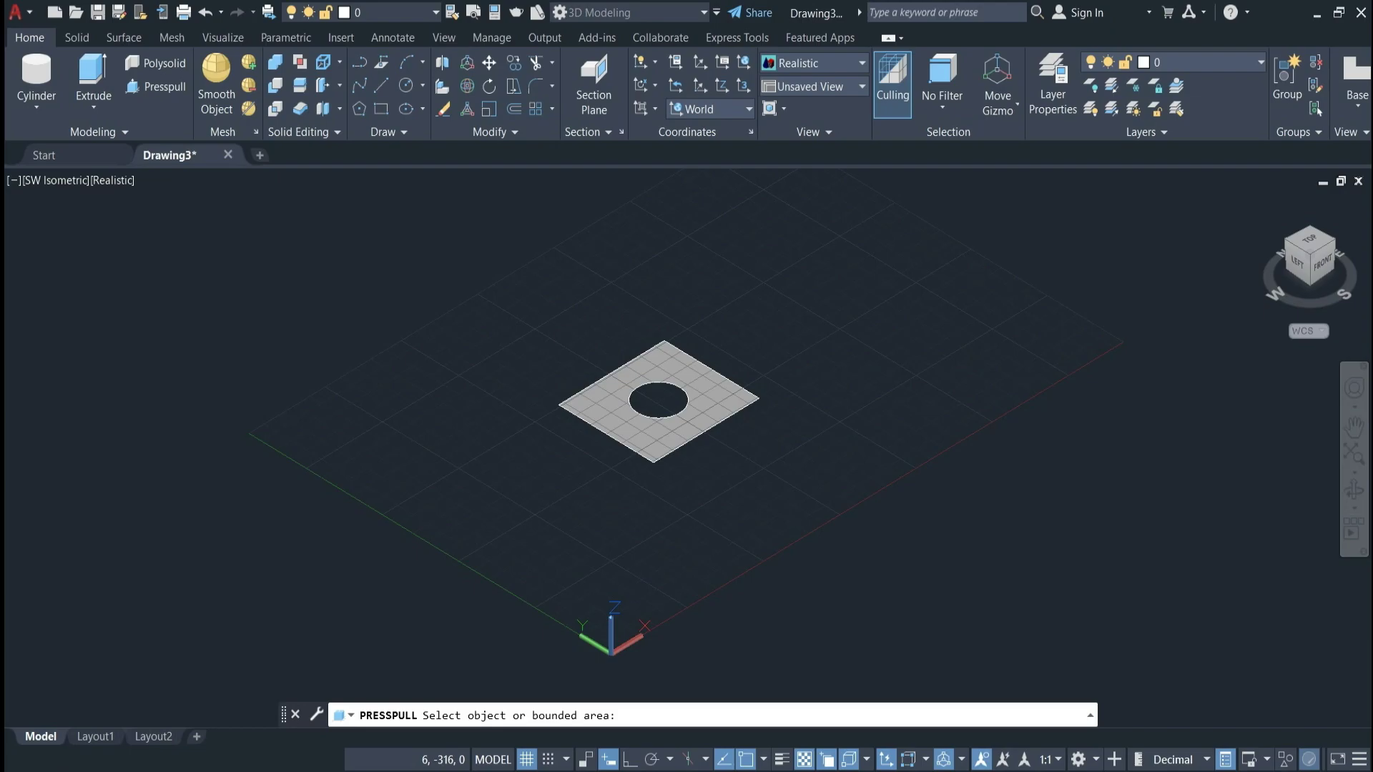
click(605, 259)
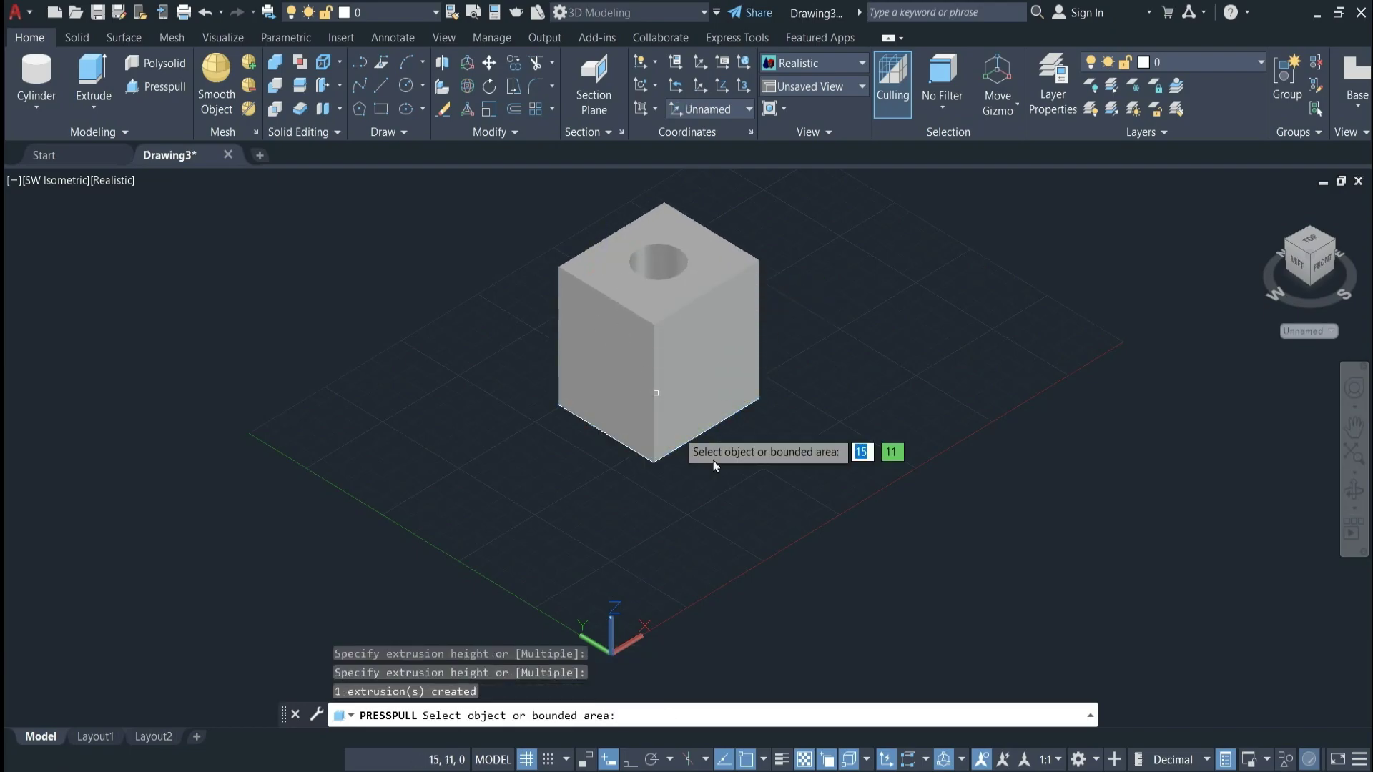
click(1353, 490)
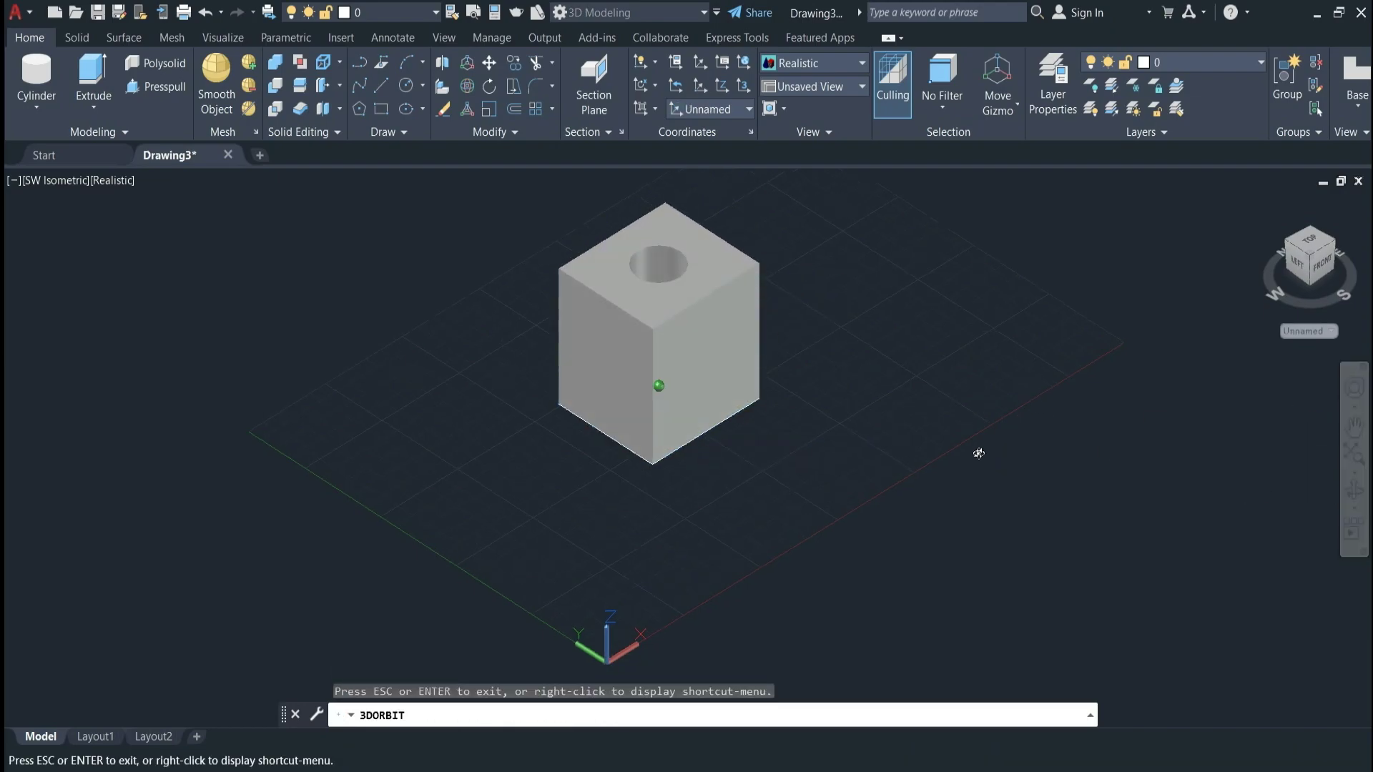
mouse_move(975, 451)
mouse_down()
mouse_move(793, 170)
mouse_move(674, 297)
mouse_move(655, 281)
mouse_move(576, 282)
mouse_move(545, 346)
mouse_move(546, 469)
mouse_move(570, 579)
mouse_move(815, 456)
mouse_move(855, 458)
mouse_up()
key(Escape)
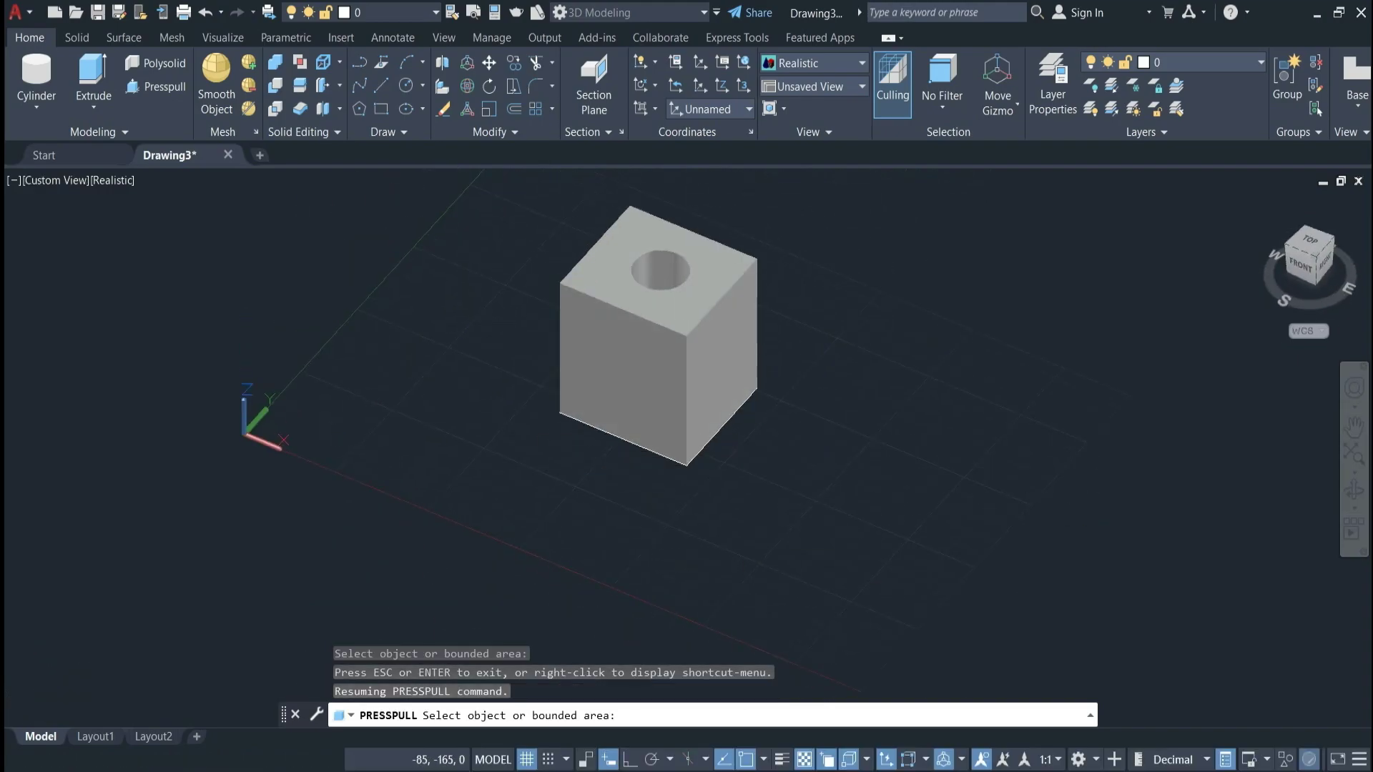
key(Return)
scroll(709, 396, down, 2)
scroll(710, 396, up, 3)
scroll(709, 396, down, 2)
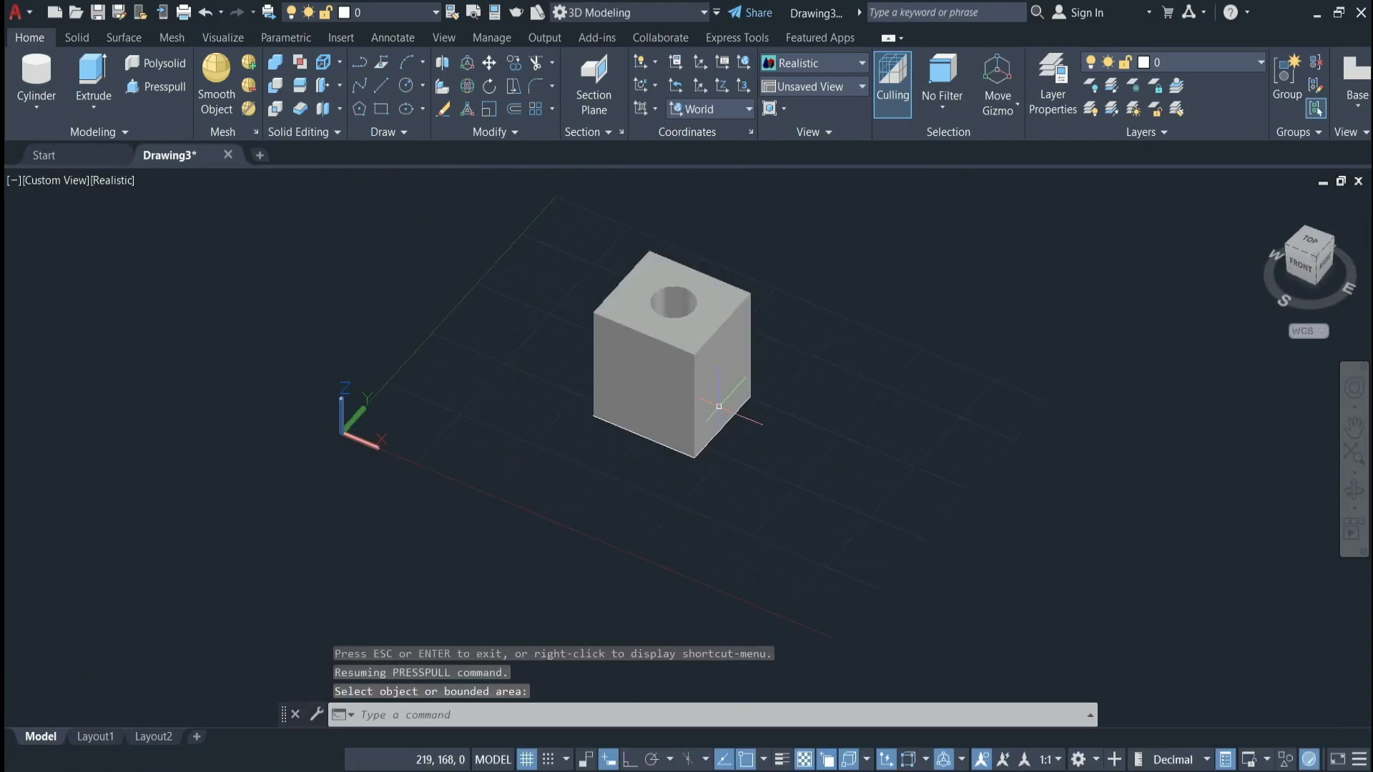
click(360, 111)
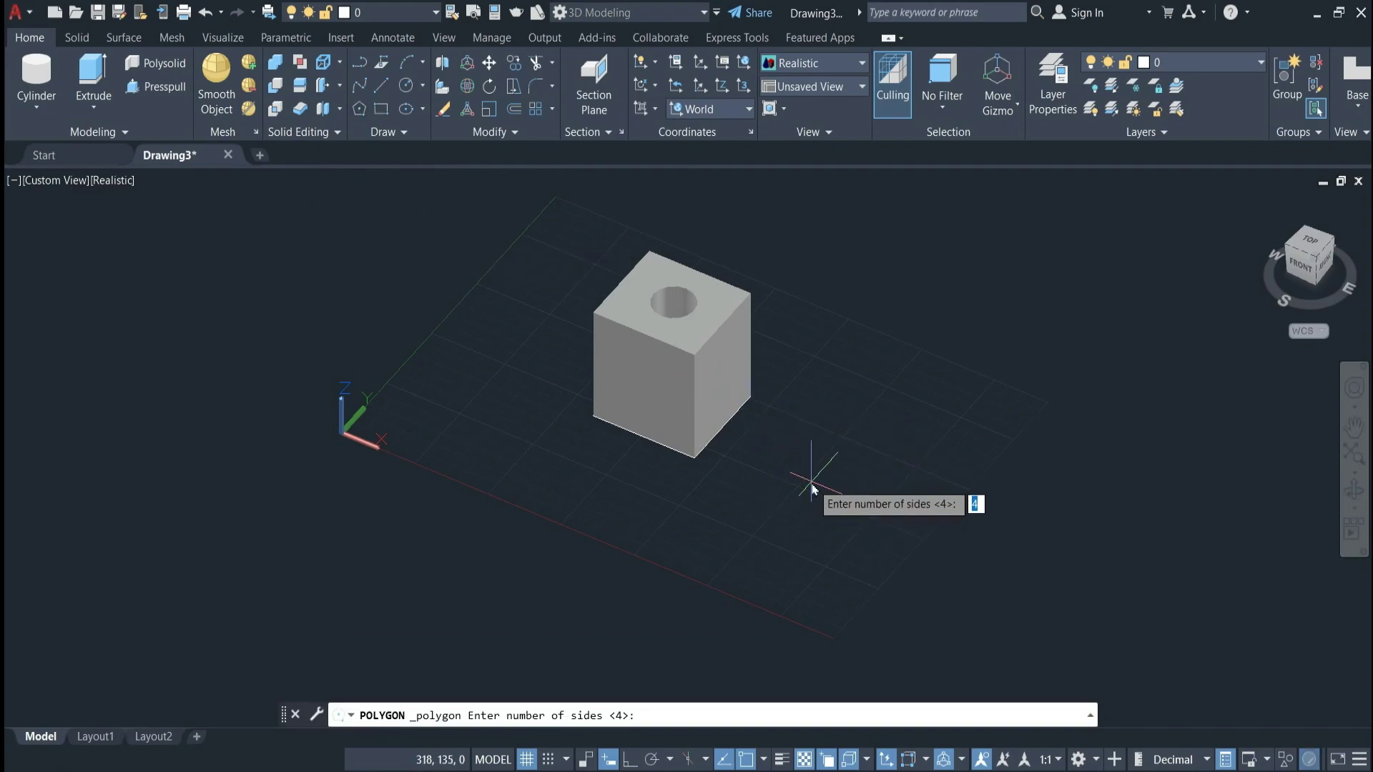
Draw a six-sided inscribed polygon beside the holed block
key(Return)
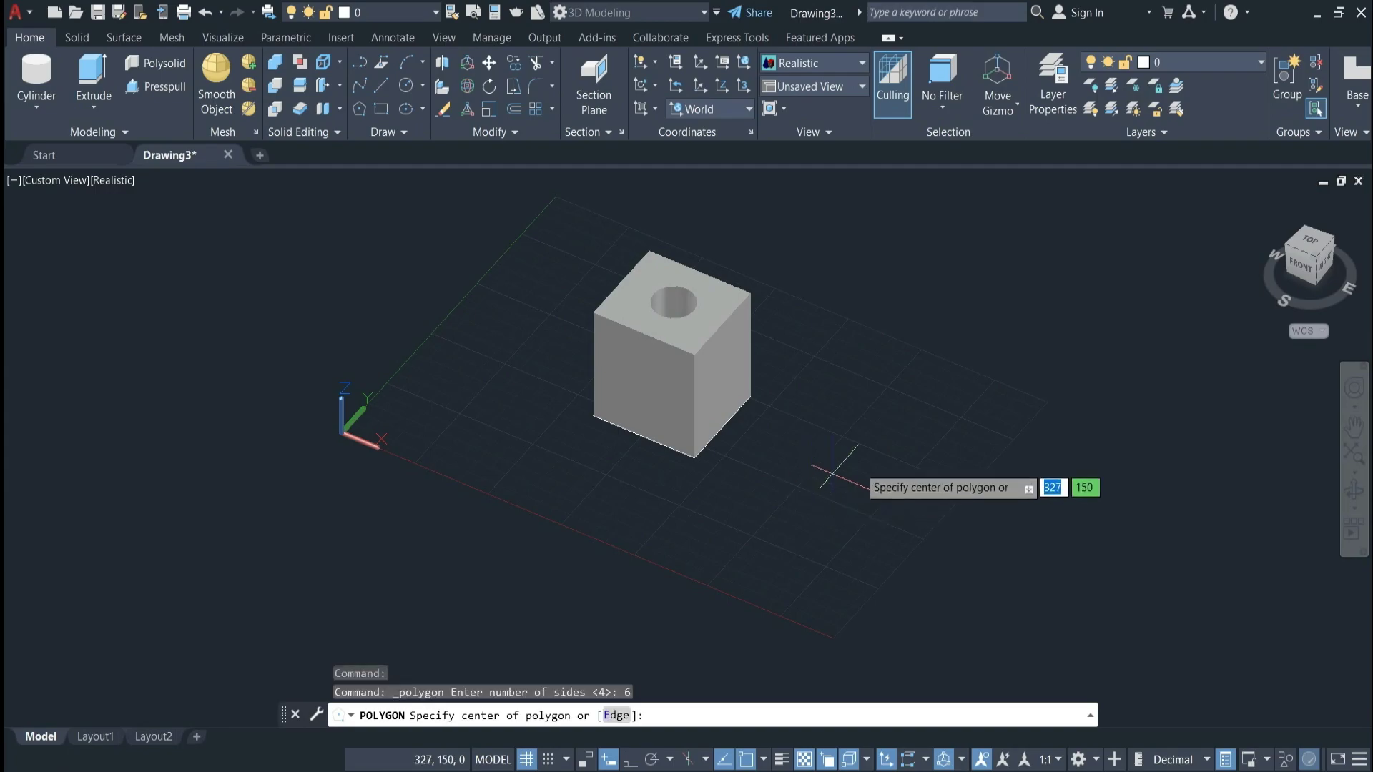
click(822, 468)
click(870, 509)
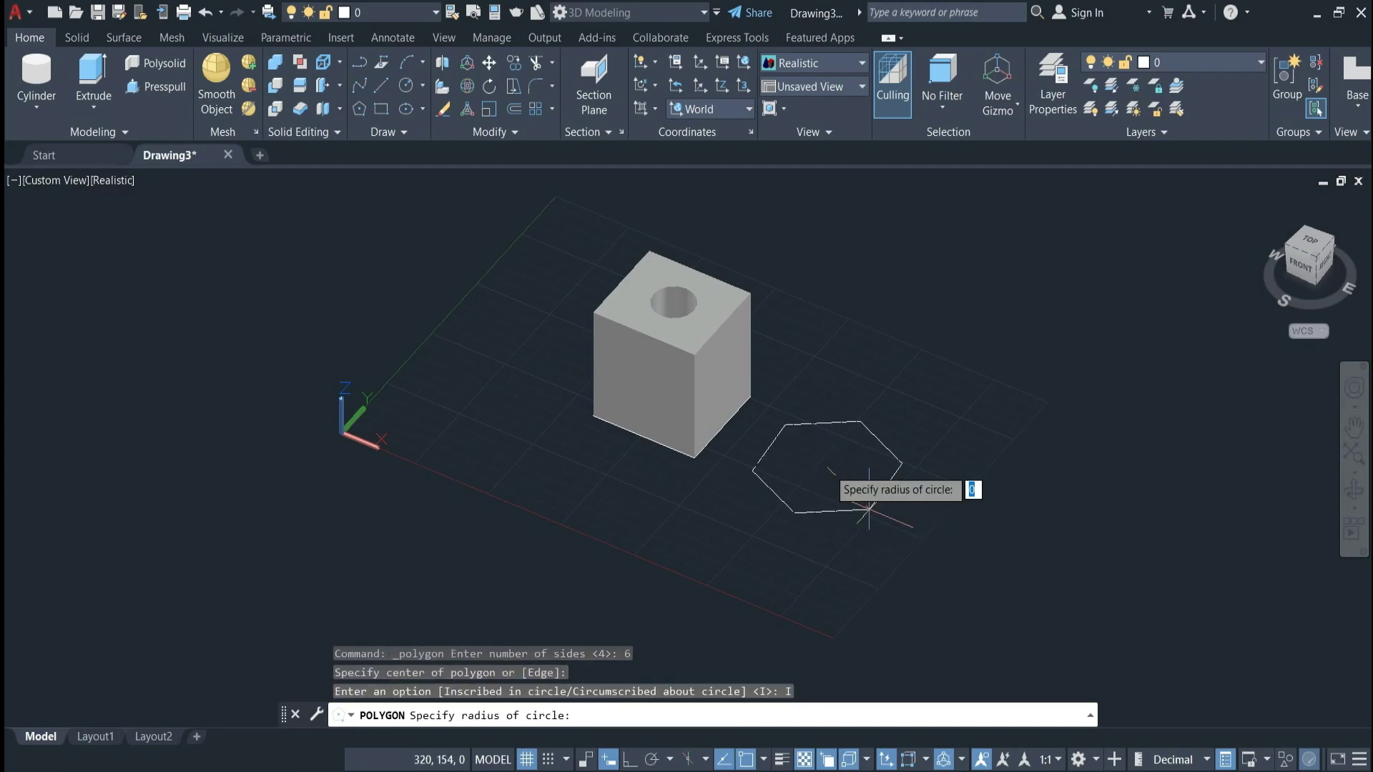
click(806, 508)
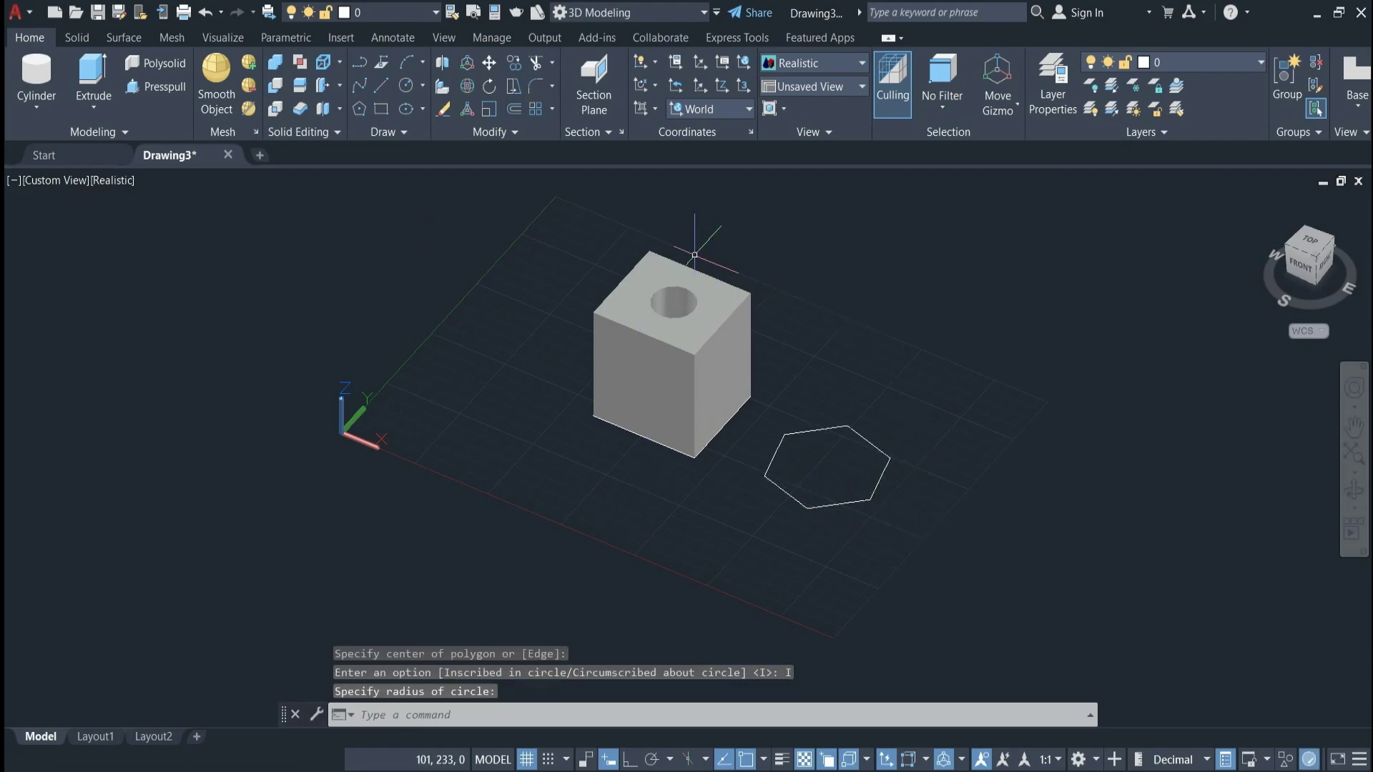
Press-pull the hexagon upward into a tall hexagonal prism
click(159, 87)
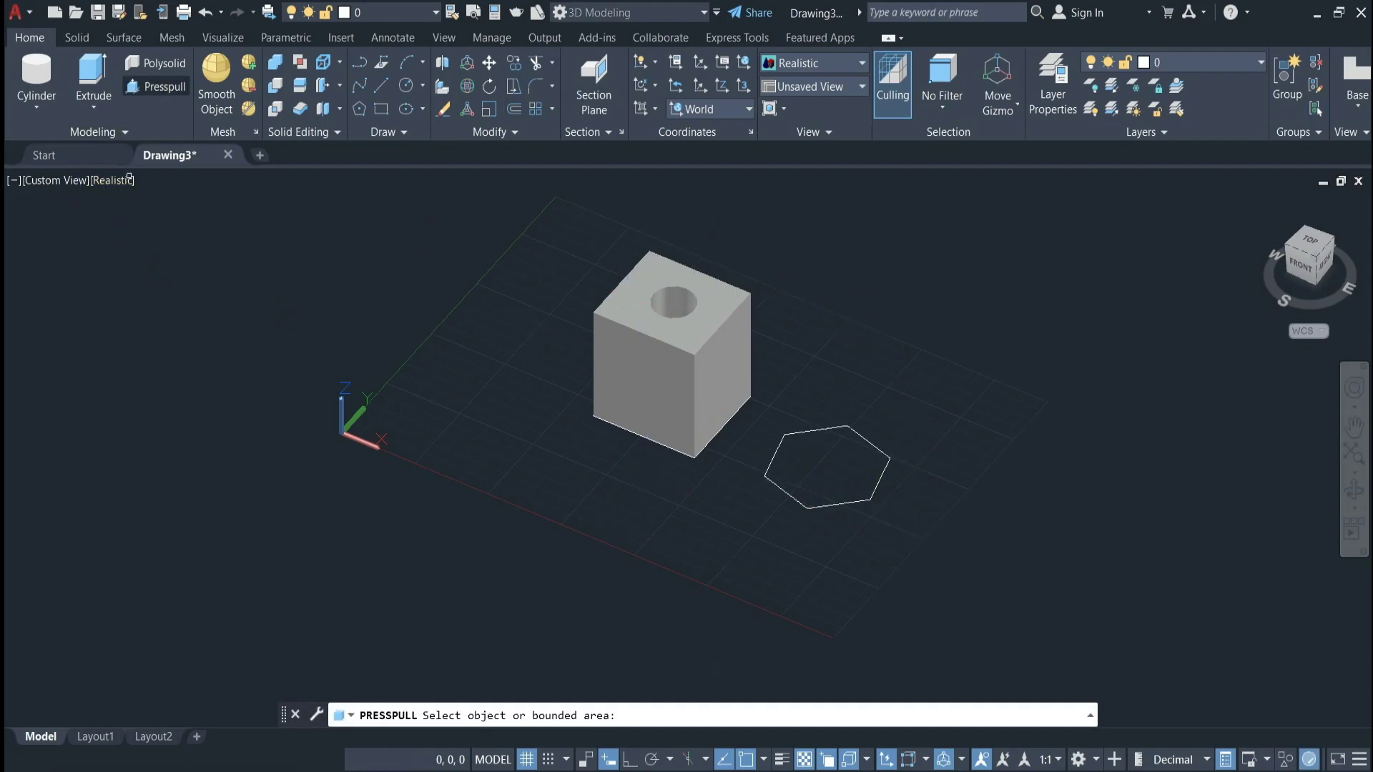
click(836, 466)
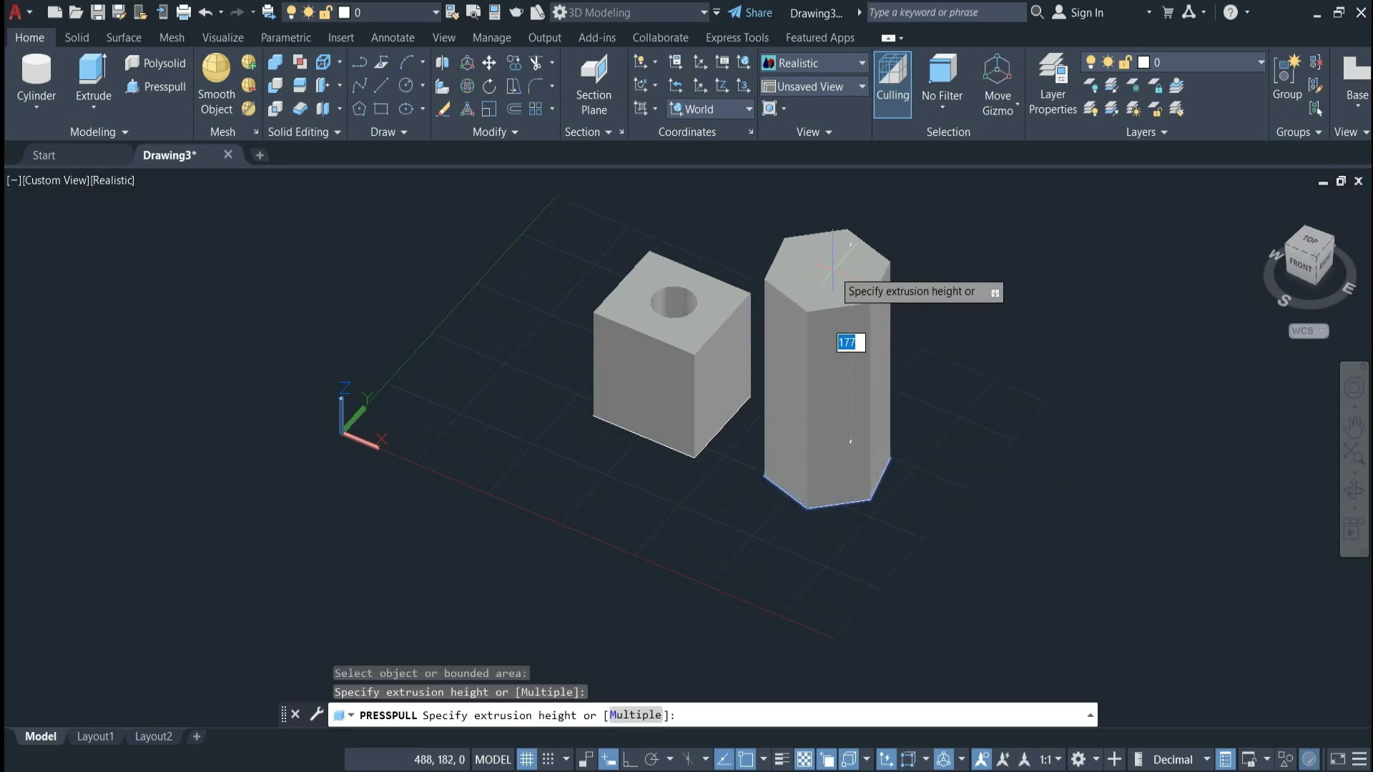
click(848, 304)
key(Return)
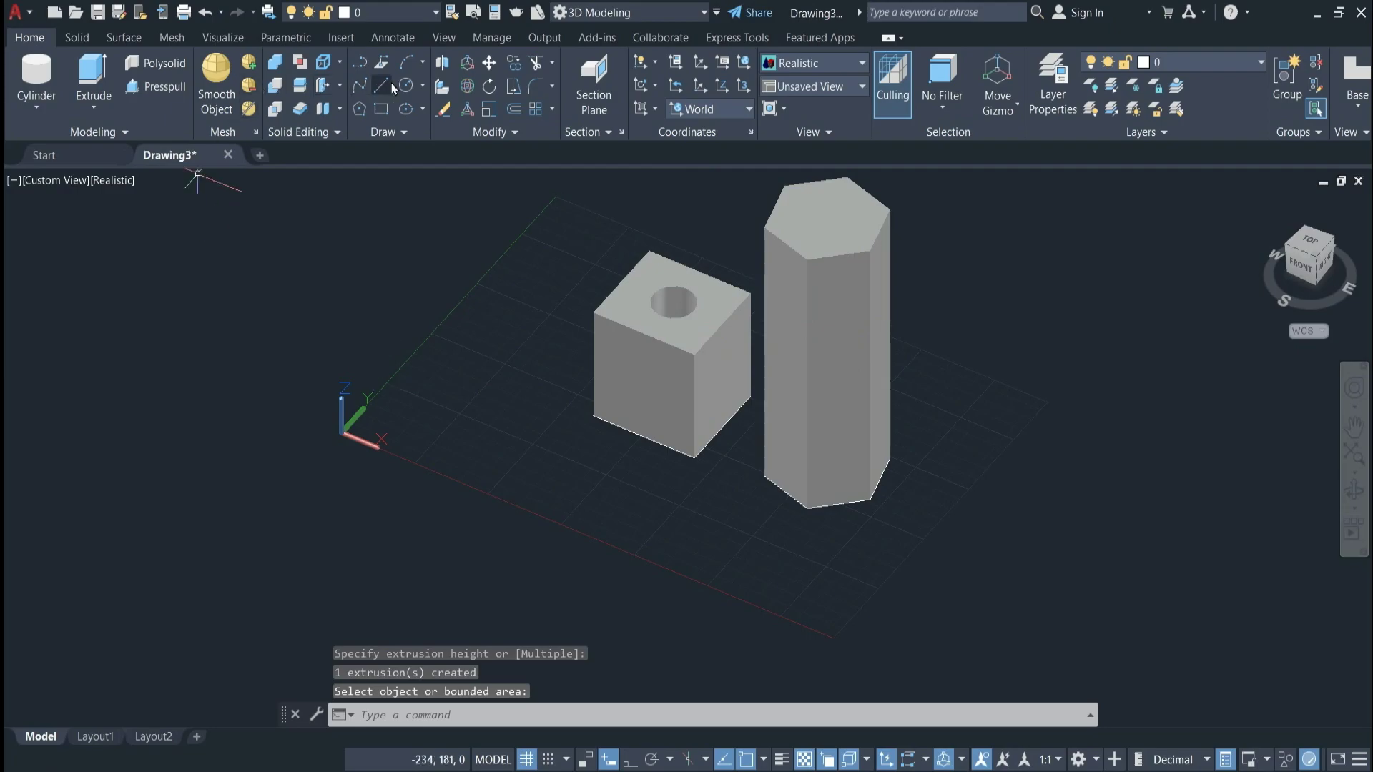
Draw a circle of default radius 17 centred on the hexagonal prism's top face
click(406, 85)
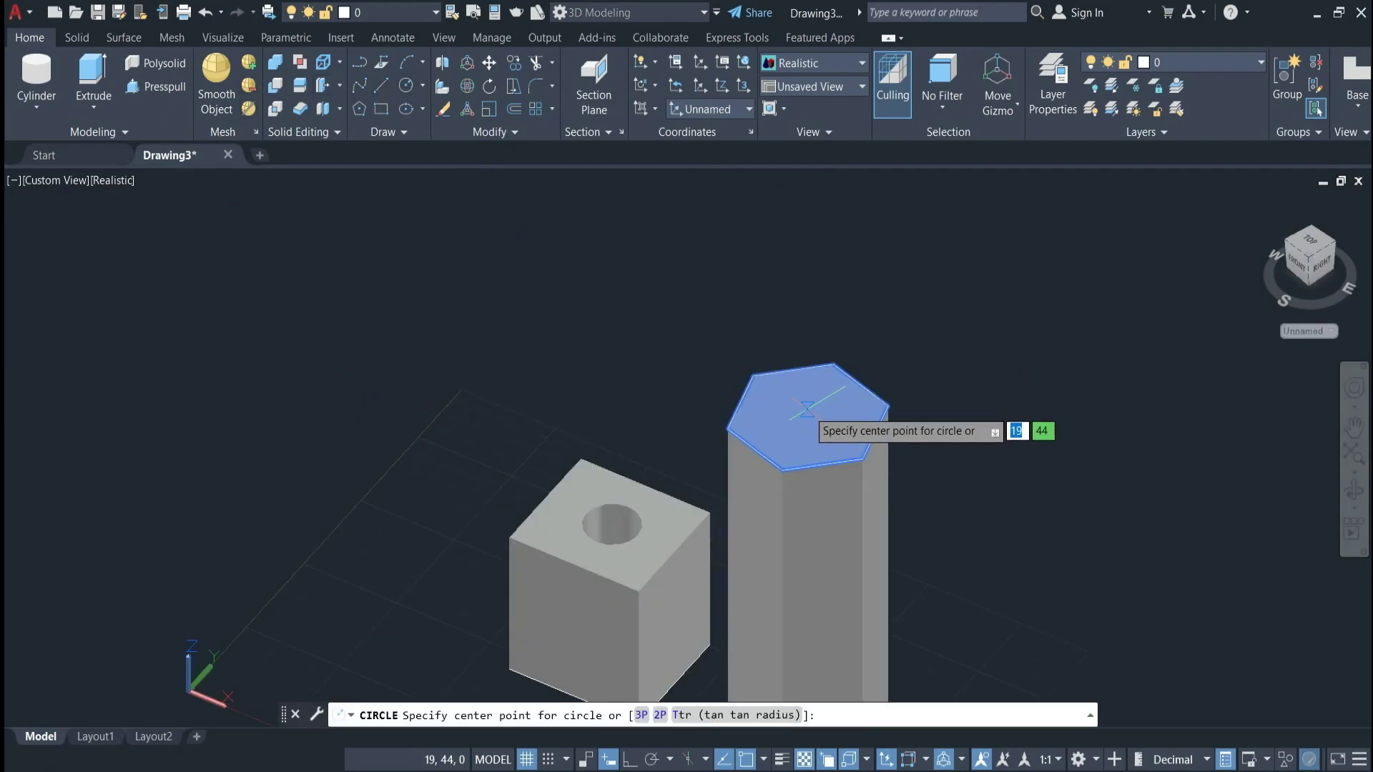
click(807, 408)
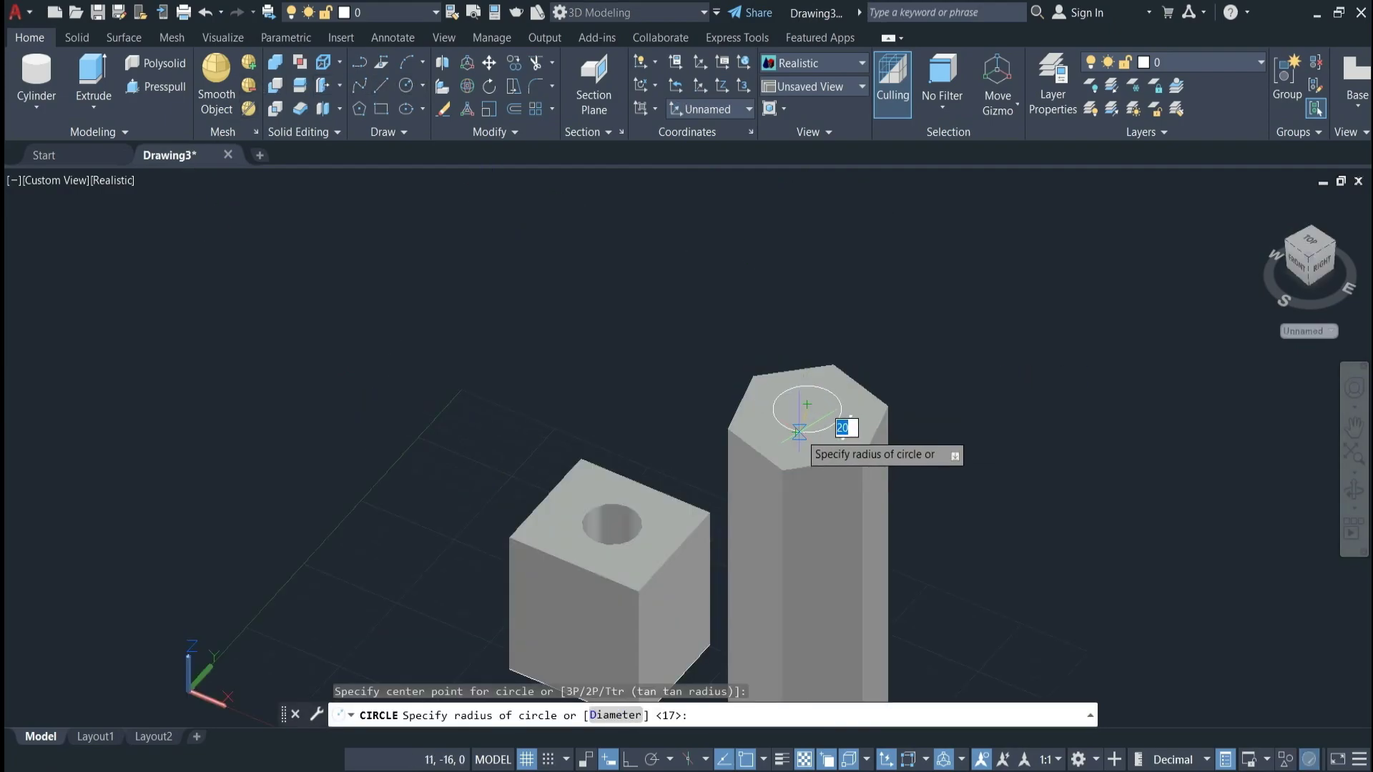
key(Return)
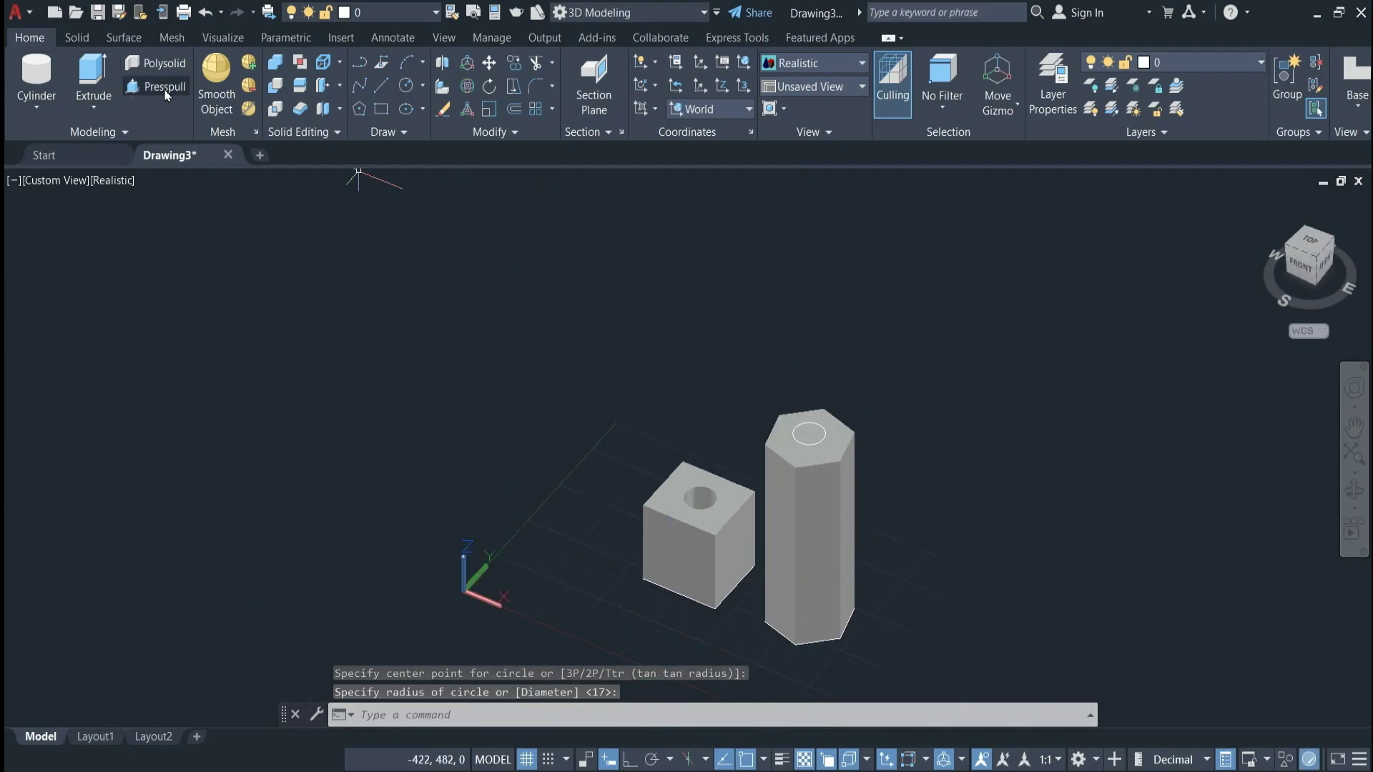
Press-pull the top circle downward to cut a round hole into the prism
text(presspull)
key(Return)
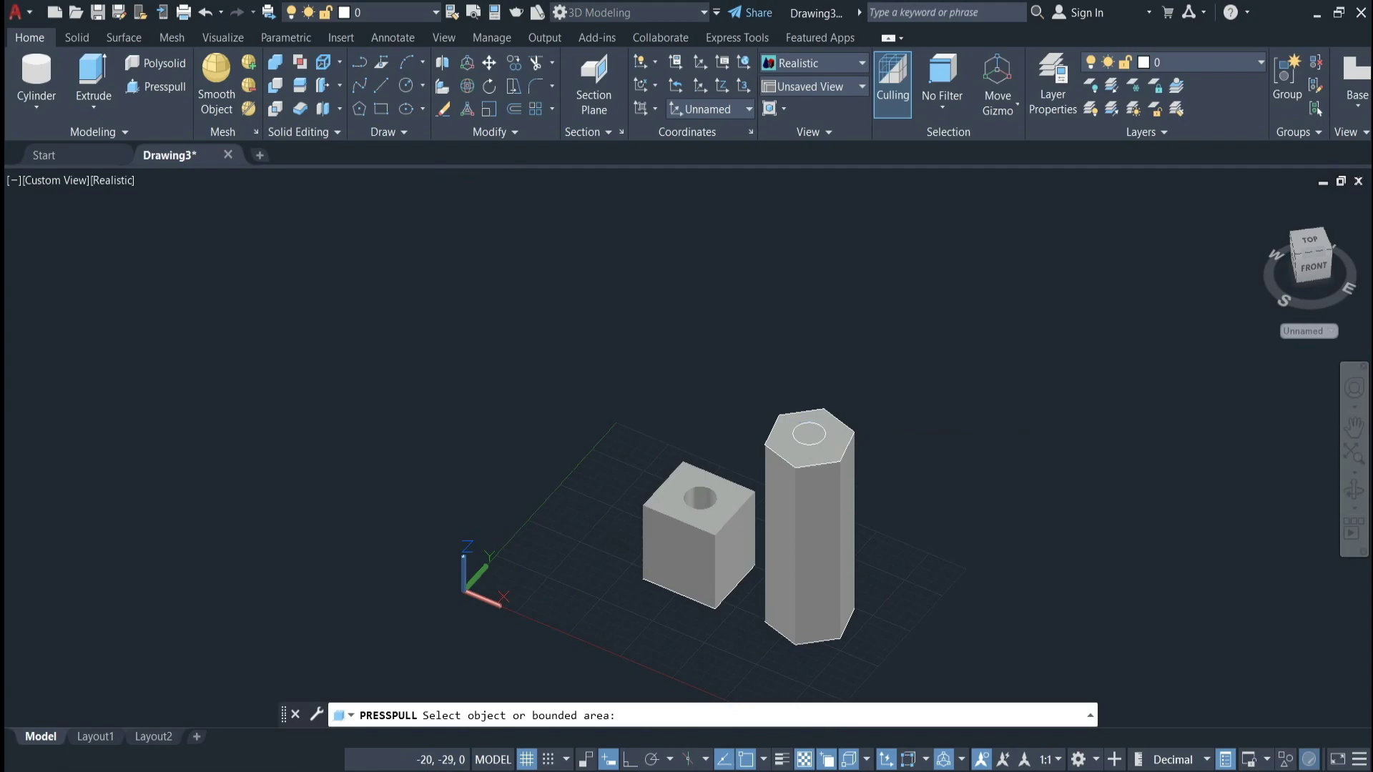
click(809, 433)
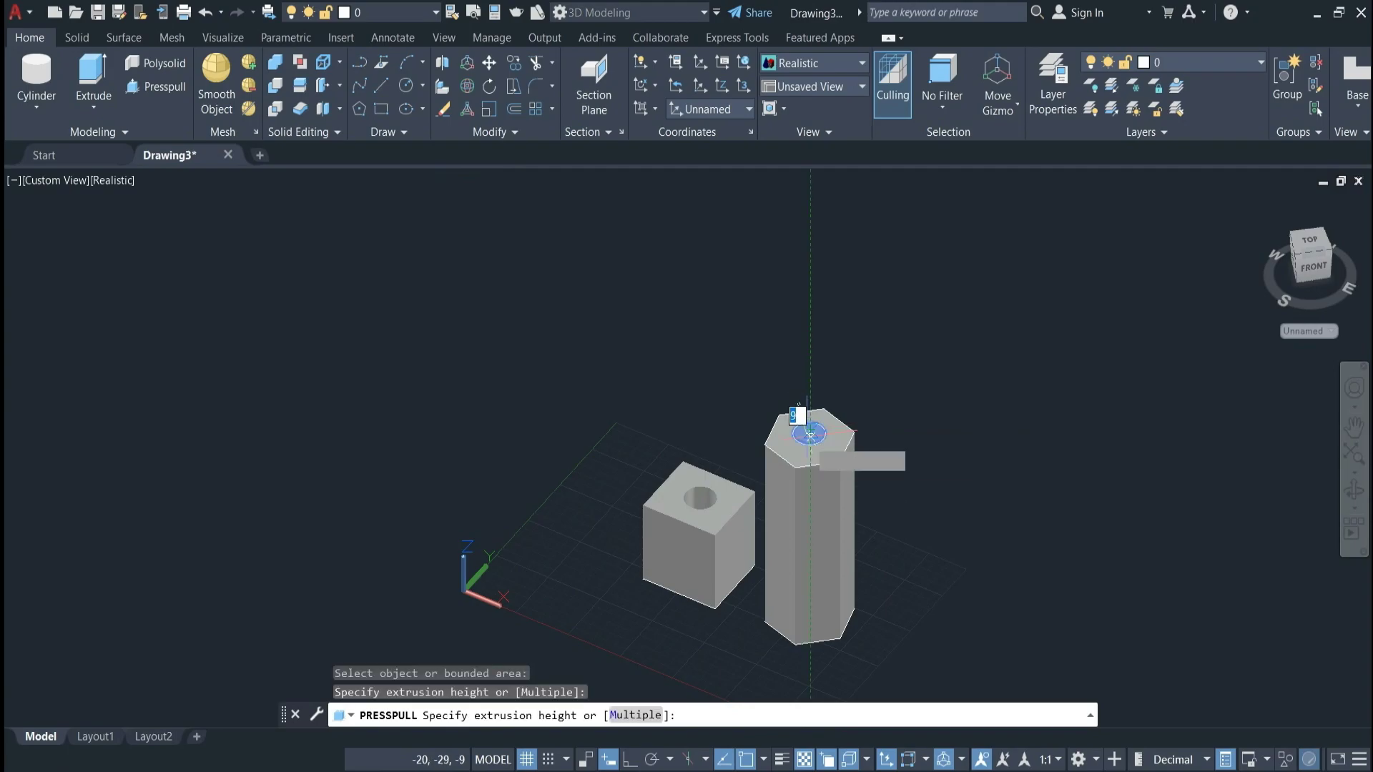
click(825, 677)
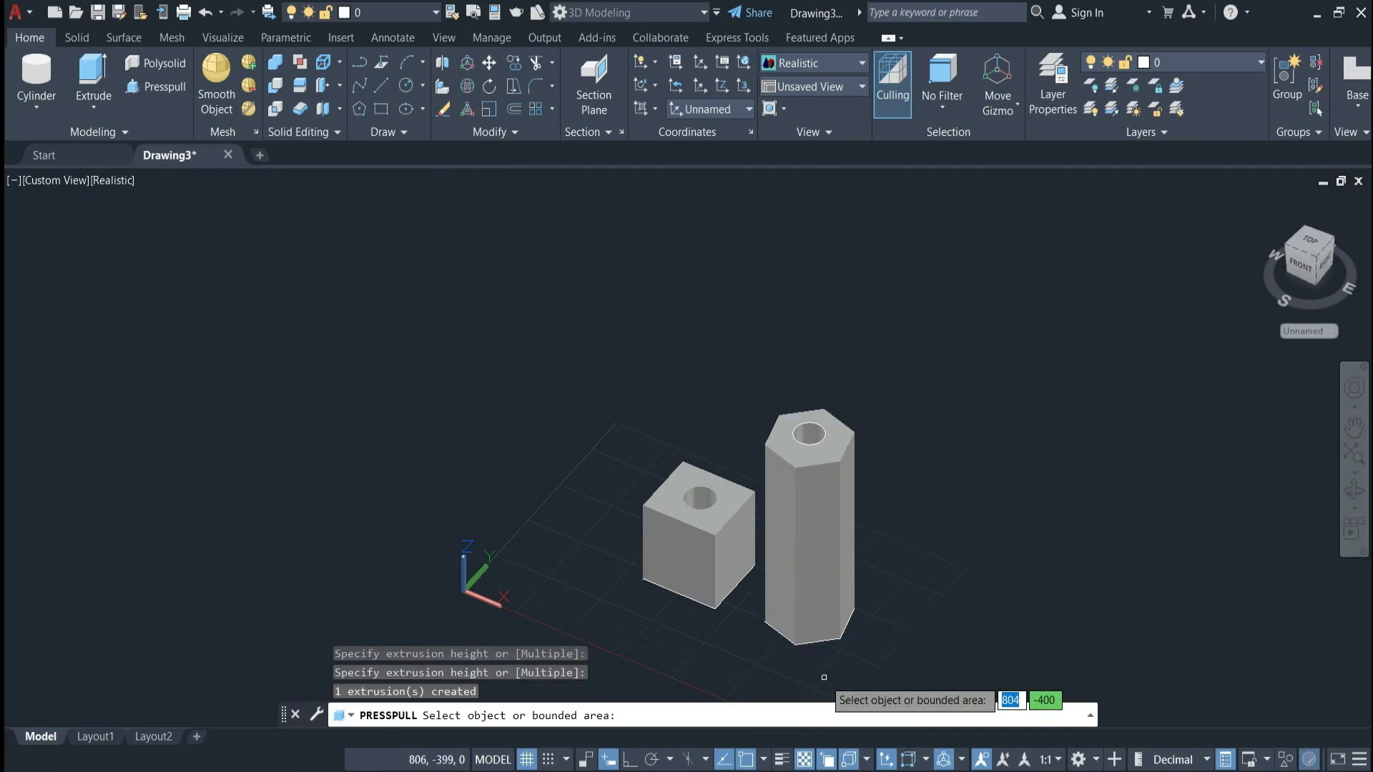
click(1354, 490)
mouse_move(1051, 474)
mouse_down()
mouse_move(915, 206)
mouse_move(923, 534)
mouse_move(953, 423)
mouse_move(947, 383)
mouse_move(1051, 368)
mouse_up()
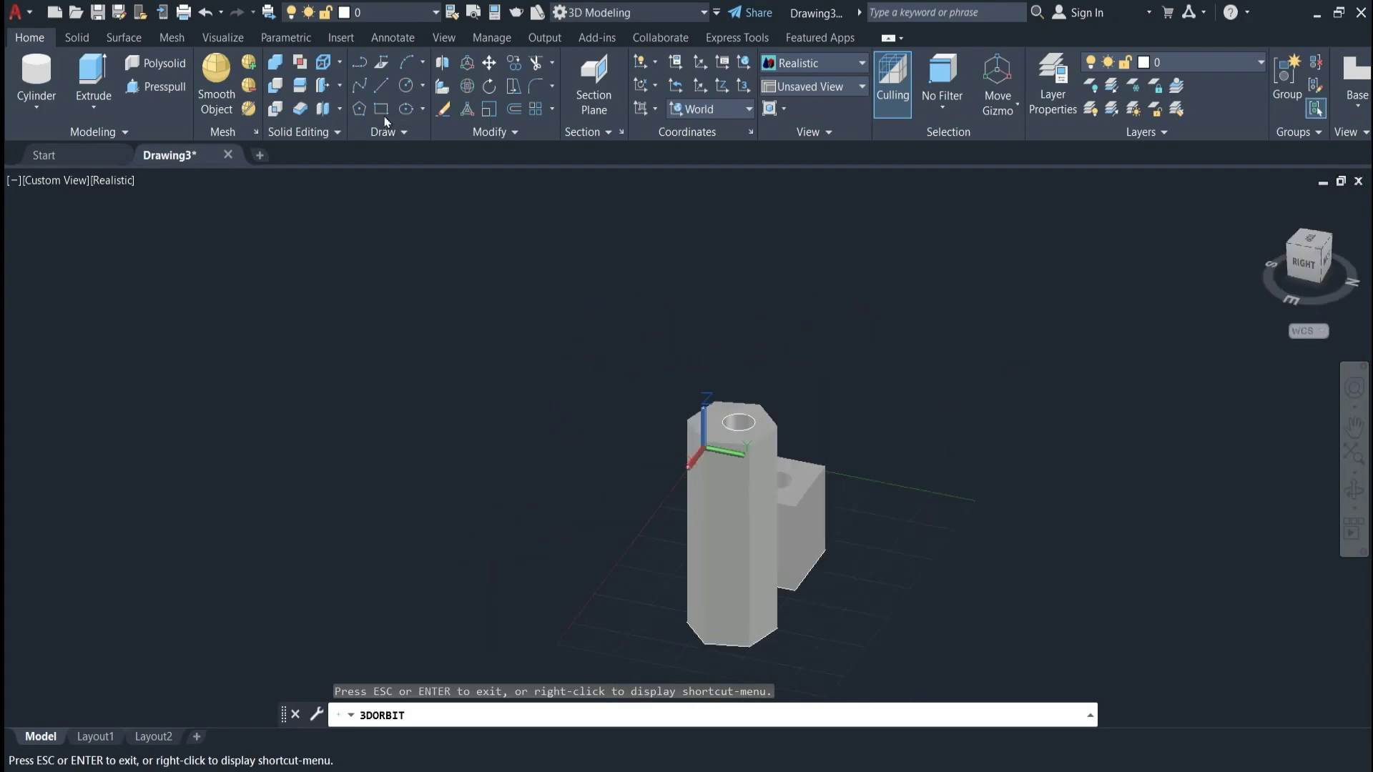
Draw a circle on one side face of the hexagonal prism
click(404, 87)
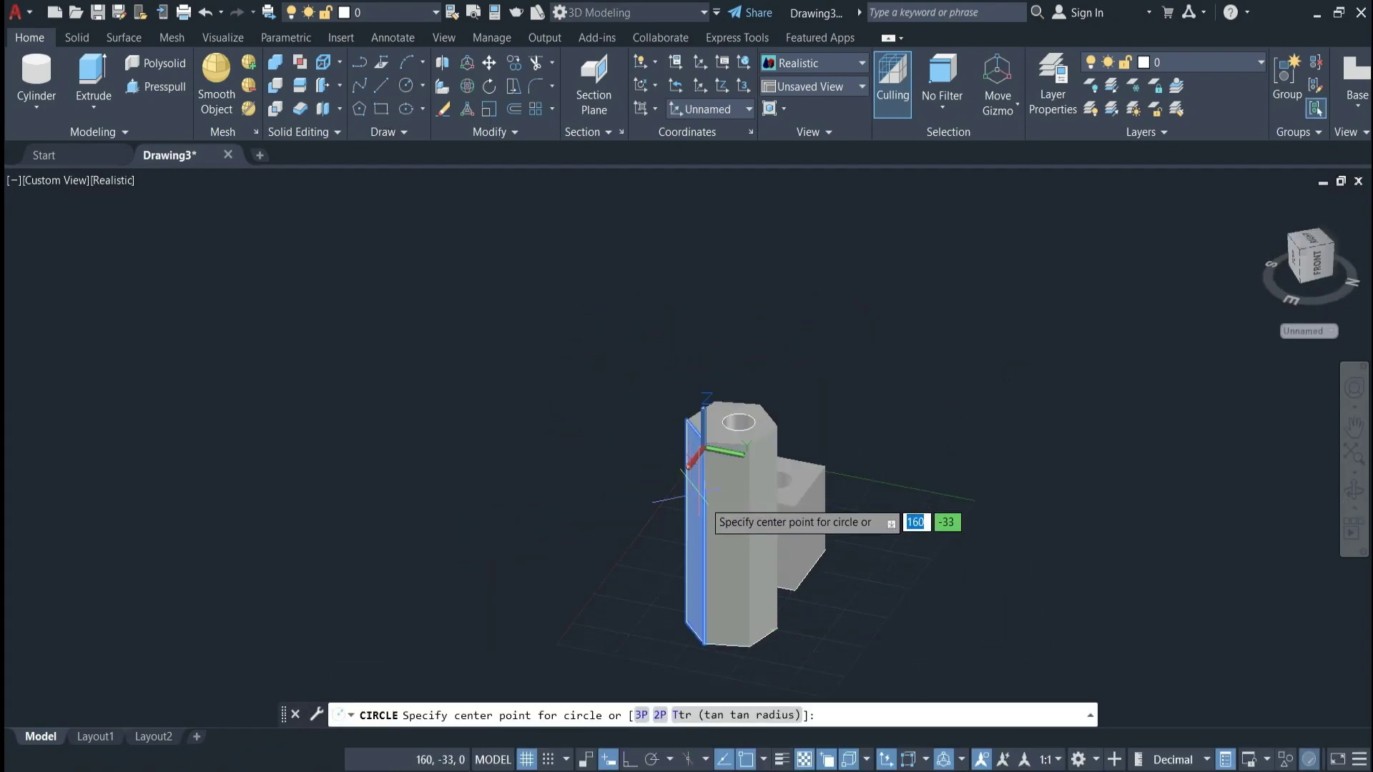
click(724, 509)
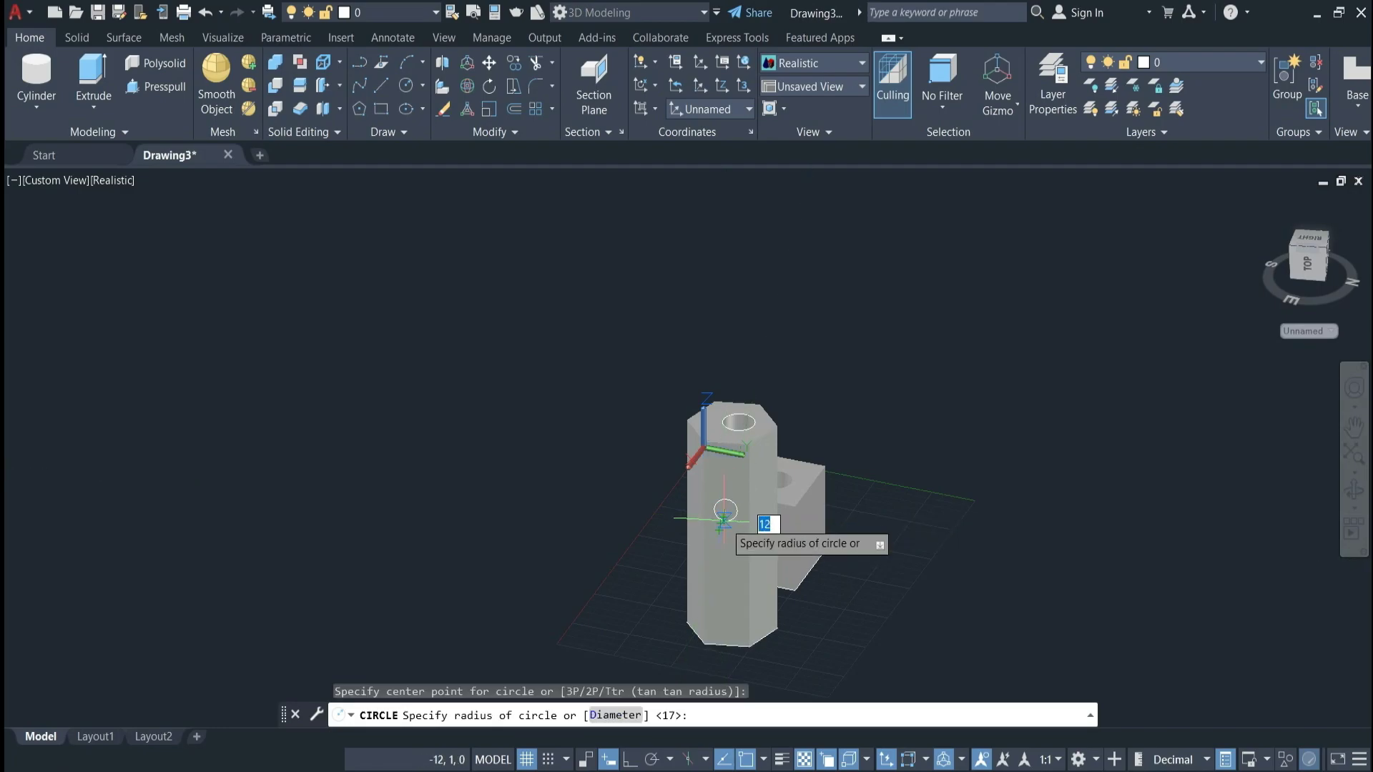
click(722, 522)
scroll(783, 488, up, 3)
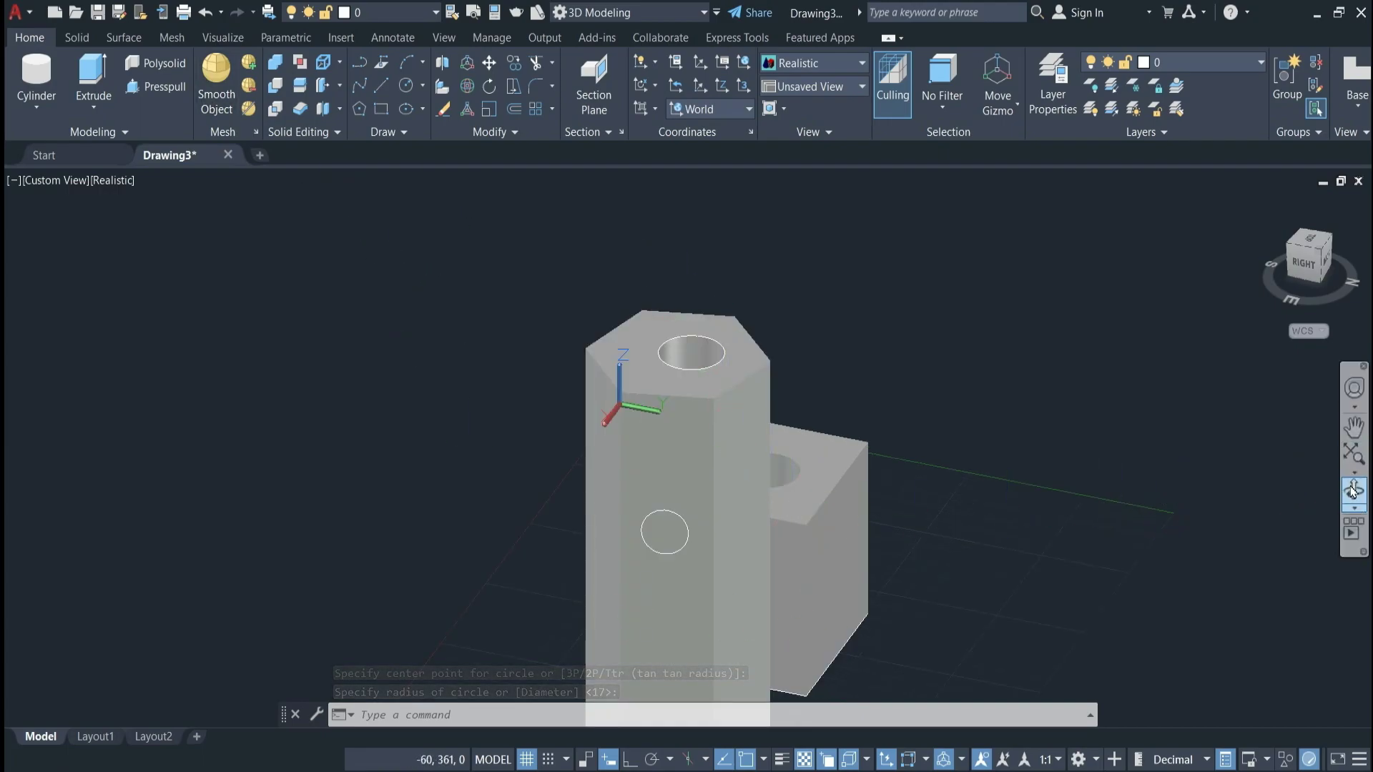
Press-pull the side-face circle inward to cut a side hole into the prism
click(1353, 491)
drag(1247, 450, 1152, 498)
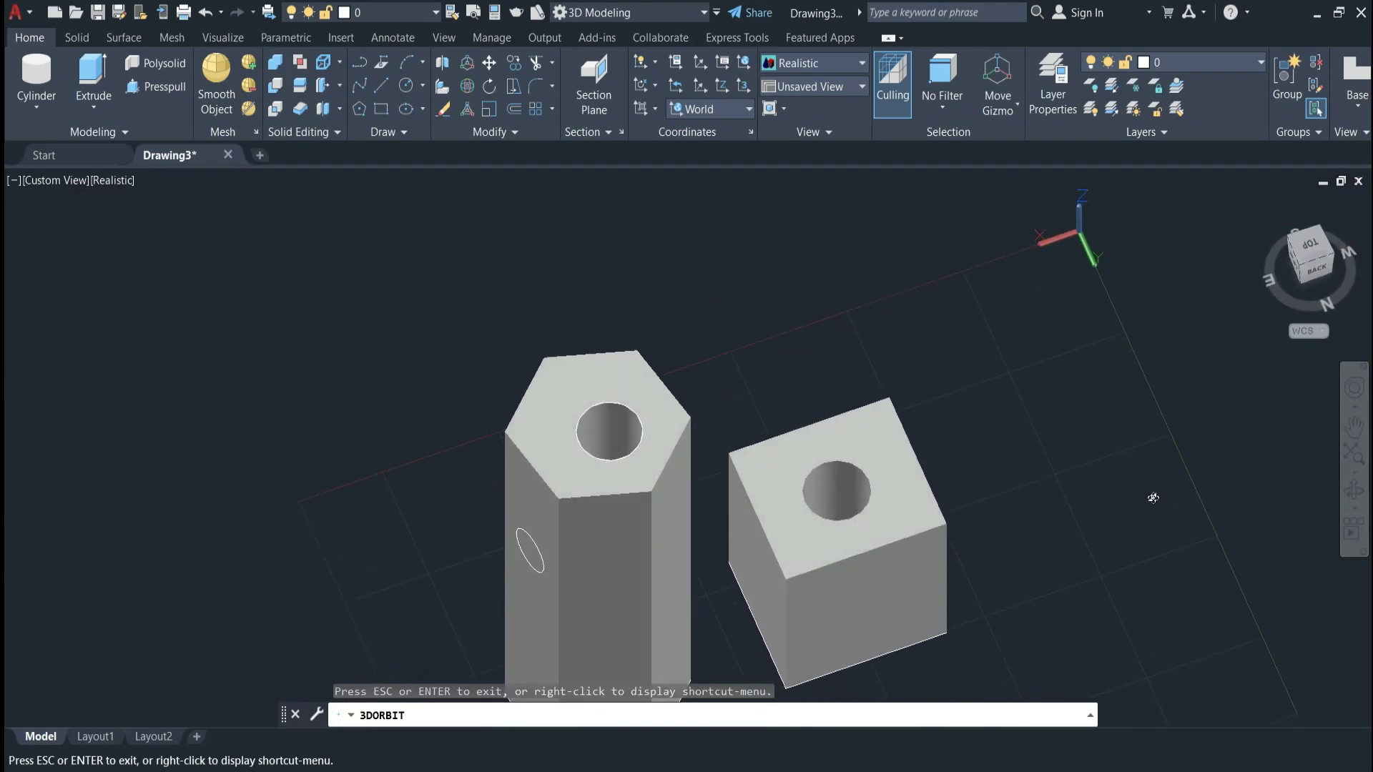
key(Escape)
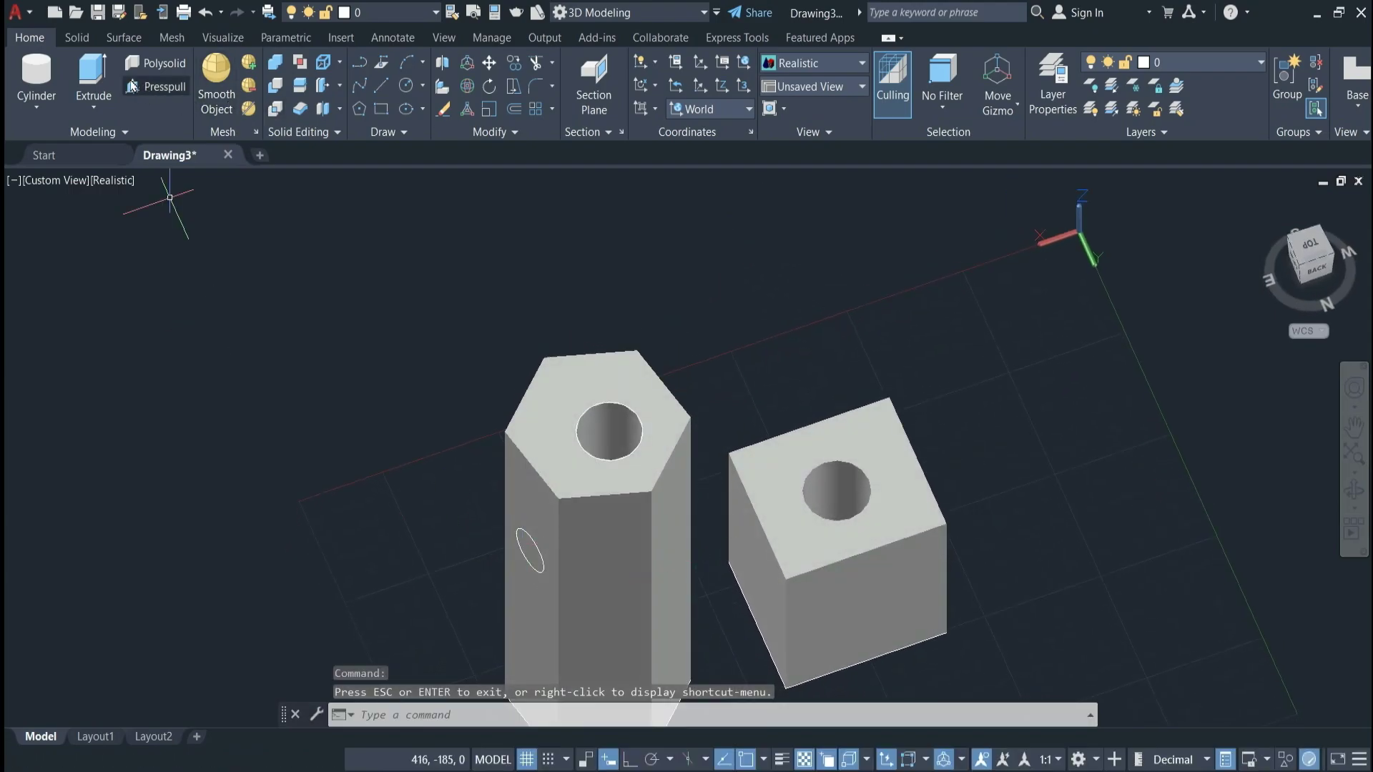
click(166, 92)
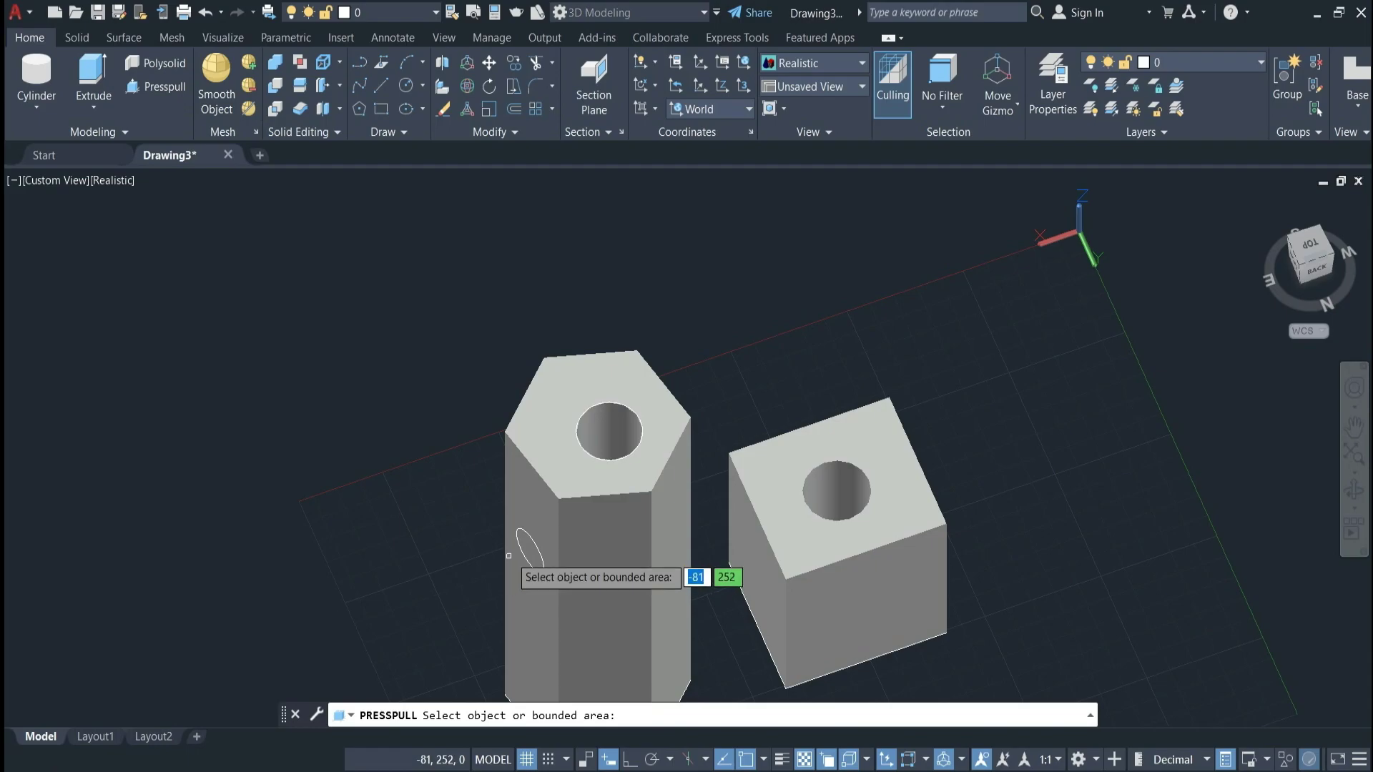
click(527, 550)
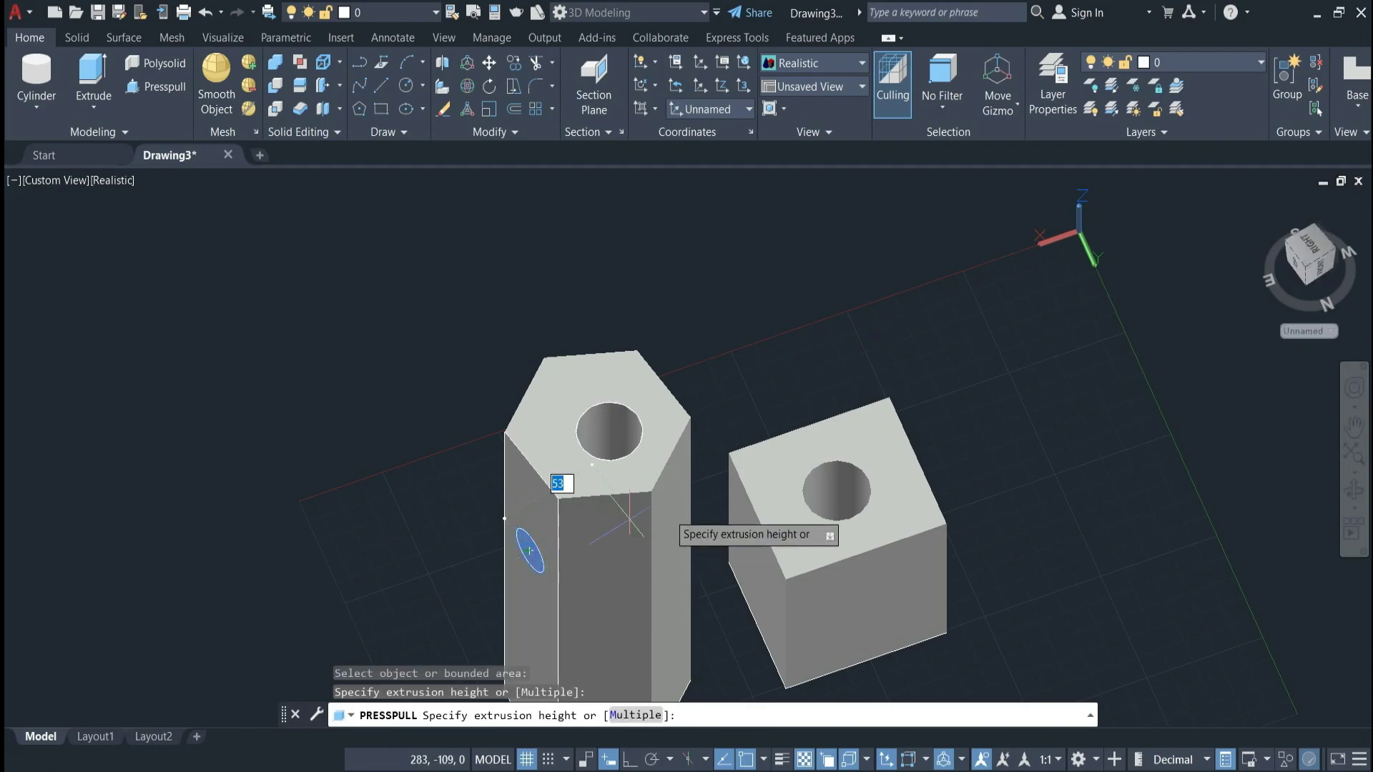
click(814, 458)
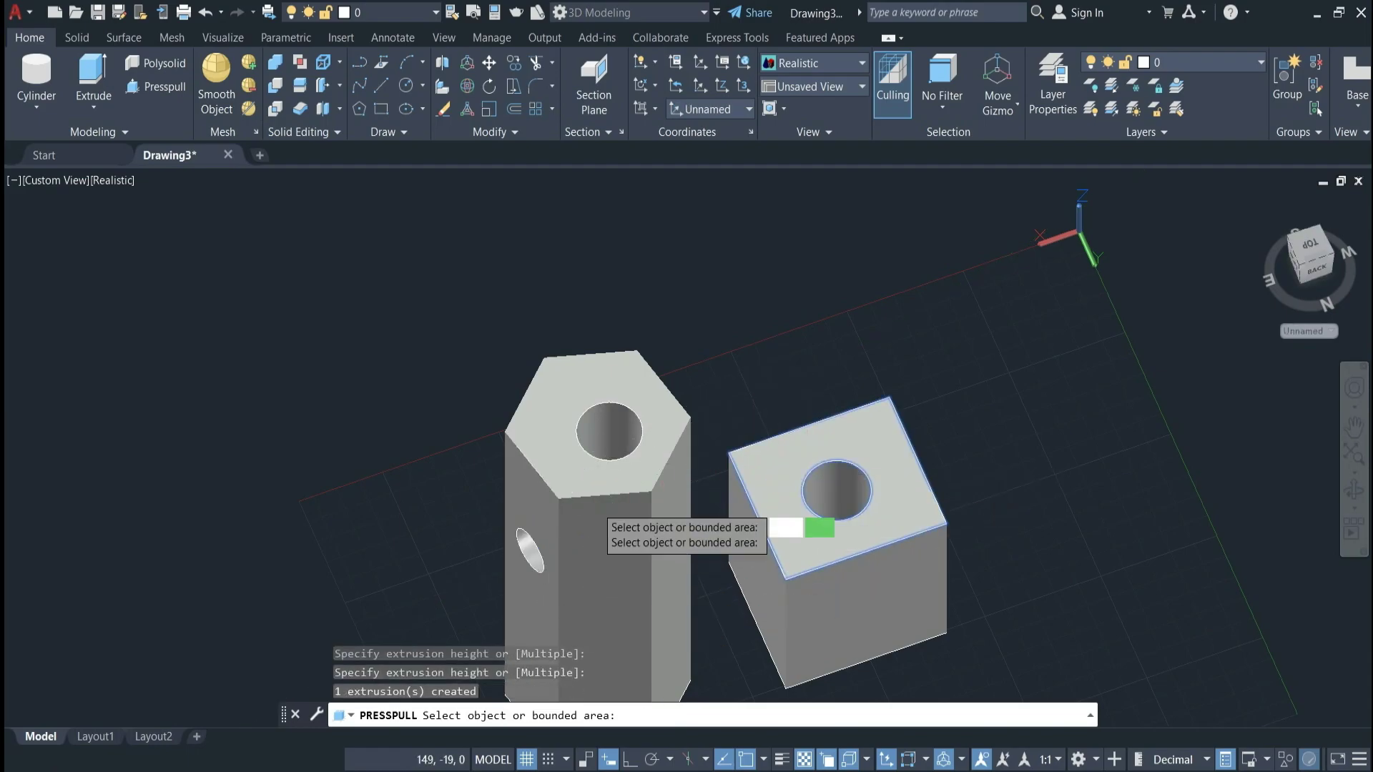
click(1355, 489)
End press-pull, switch to 2D Wireframe, and orbit to a low side view of the holes
mouse_move(1306, 491)
mouse_down()
mouse_move(1216, 458)
mouse_move(1158, 402)
mouse_move(1217, 432)
mouse_move(1232, 417)
mouse_move(959, 517)
mouse_move(812, 481)
mouse_move(790, 410)
mouse_move(1027, 528)
mouse_move(1210, 478)
mouse_move(1241, 417)
mouse_move(1217, 422)
mouse_move(1232, 393)
mouse_move(1144, 551)
mouse_up()
key(Escape)
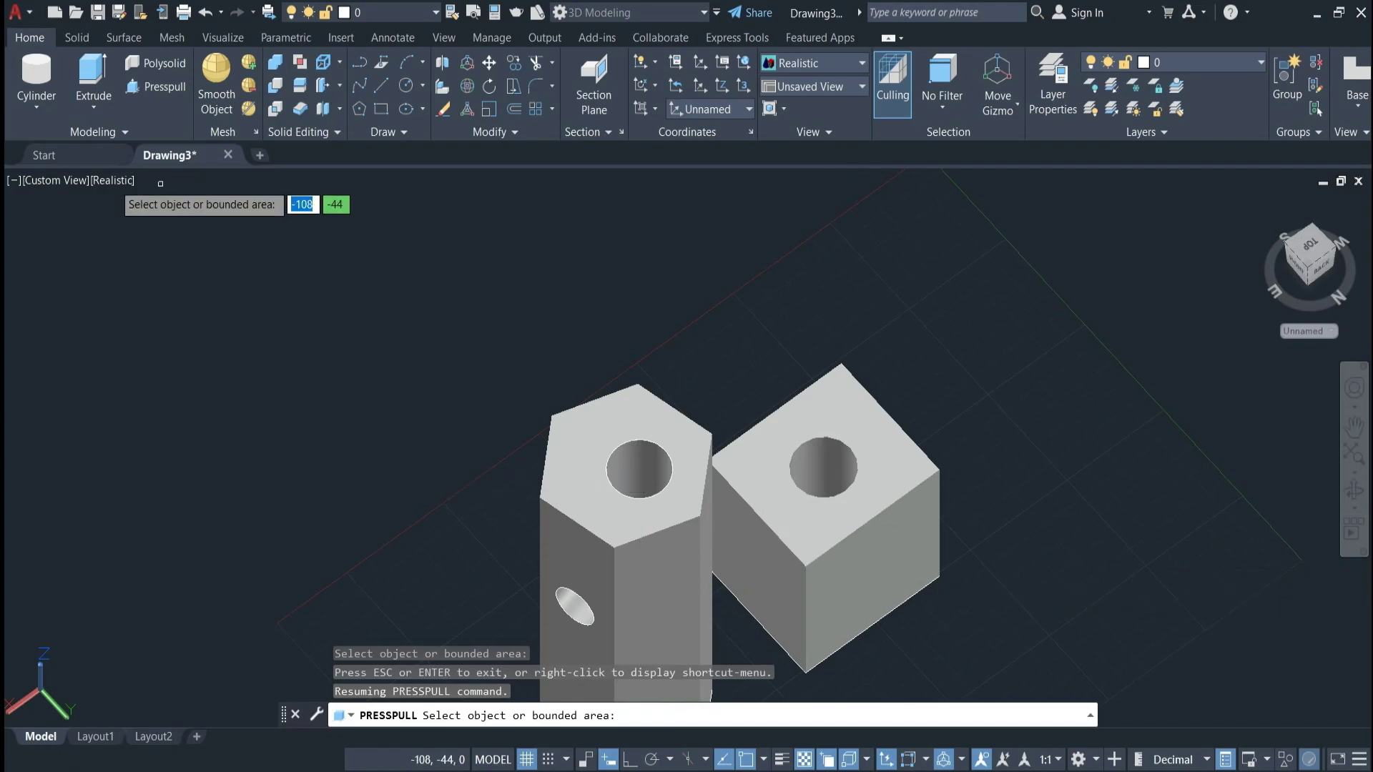
key(Return)
click(106, 180)
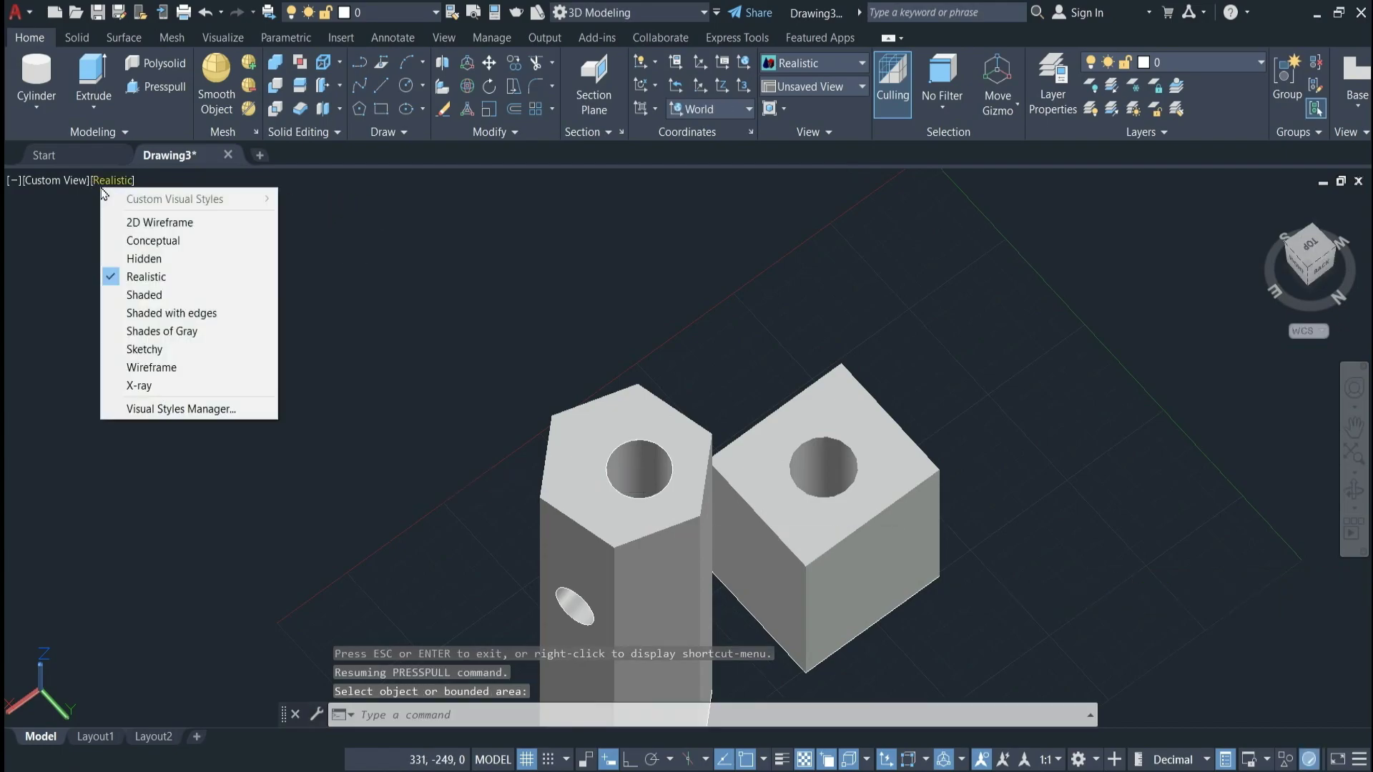
click(127, 223)
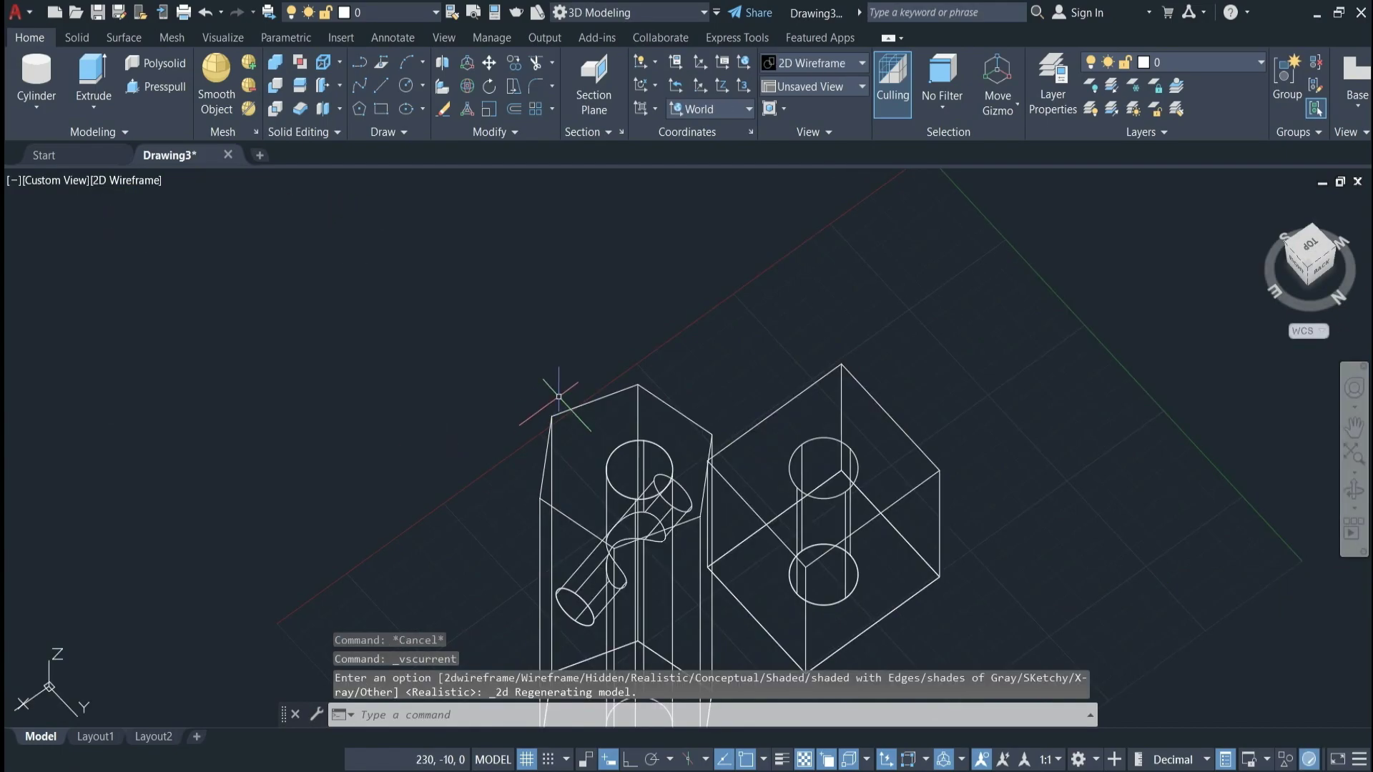
scroll(558, 397, down, 4)
scroll(592, 480, up, 5)
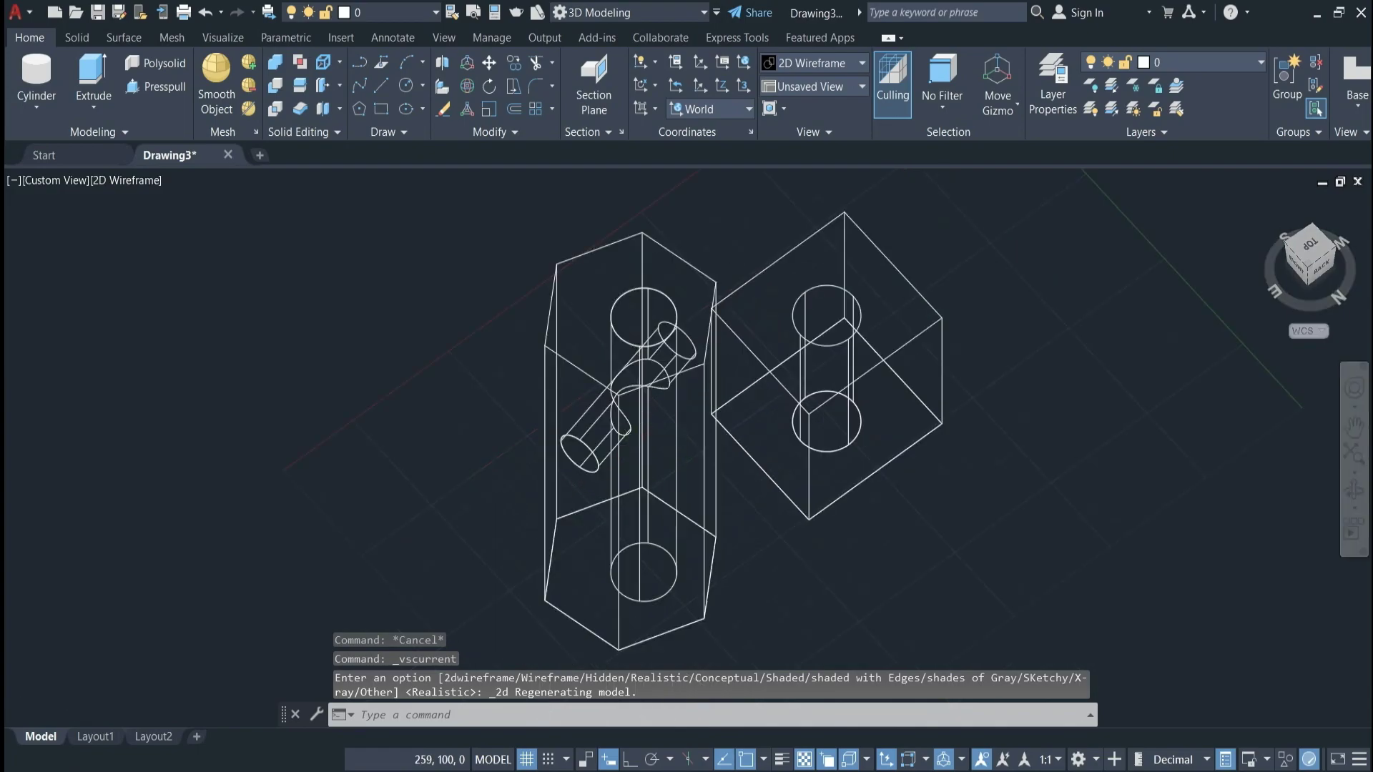
scroll(647, 436, down, 2)
click(1354, 493)
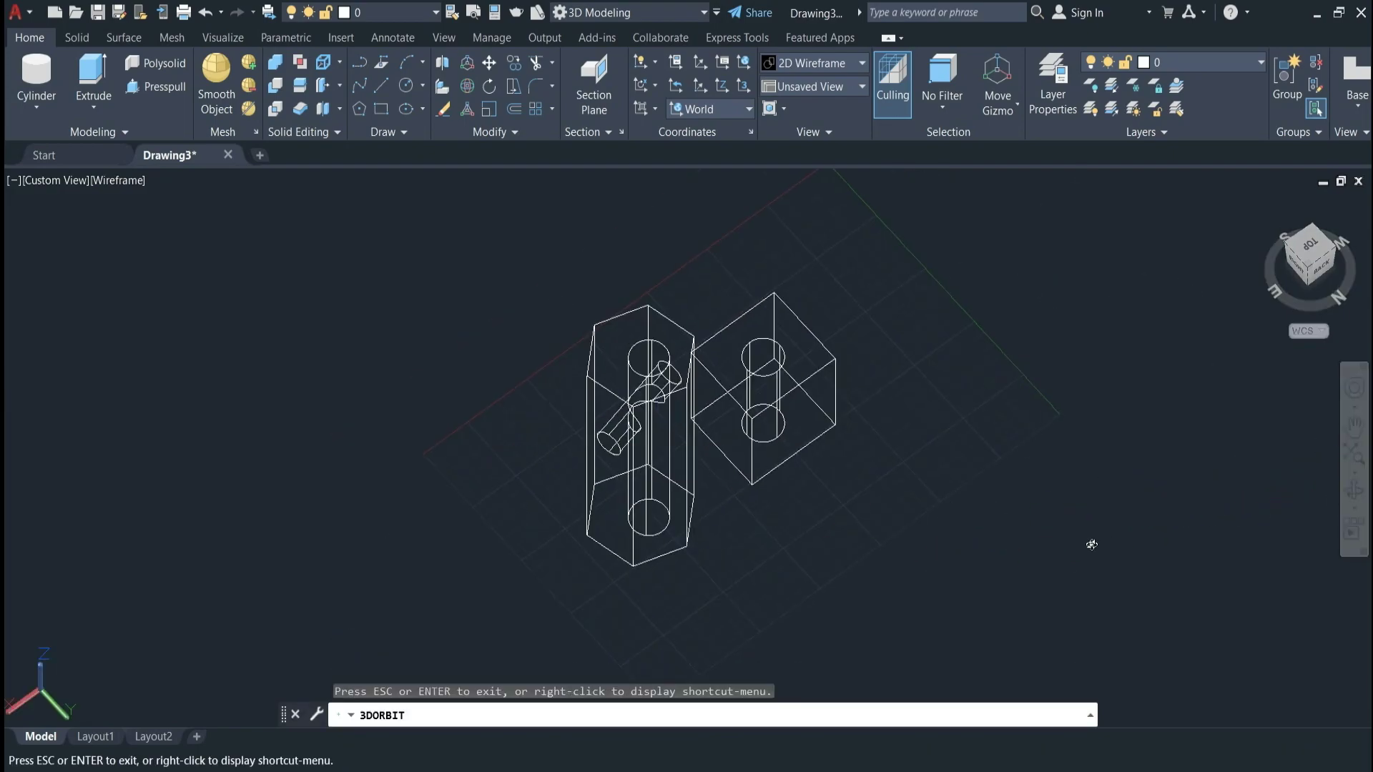
mouse_move(1087, 546)
mouse_down()
mouse_move(989, 417)
mouse_move(913, 529)
mouse_move(904, 634)
mouse_move(1009, 424)
mouse_move(996, 306)
mouse_move(996, 362)
mouse_move(928, 505)
mouse_move(869, 550)
mouse_move(499, 438)
mouse_move(451, 506)
mouse_move(956, 432)
mouse_move(1112, 474)
mouse_move(1150, 522)
mouse_move(1020, 493)
mouse_move(1073, 530)
mouse_up()
Set the viewport to the SW Isometric preset view
key(Escape)
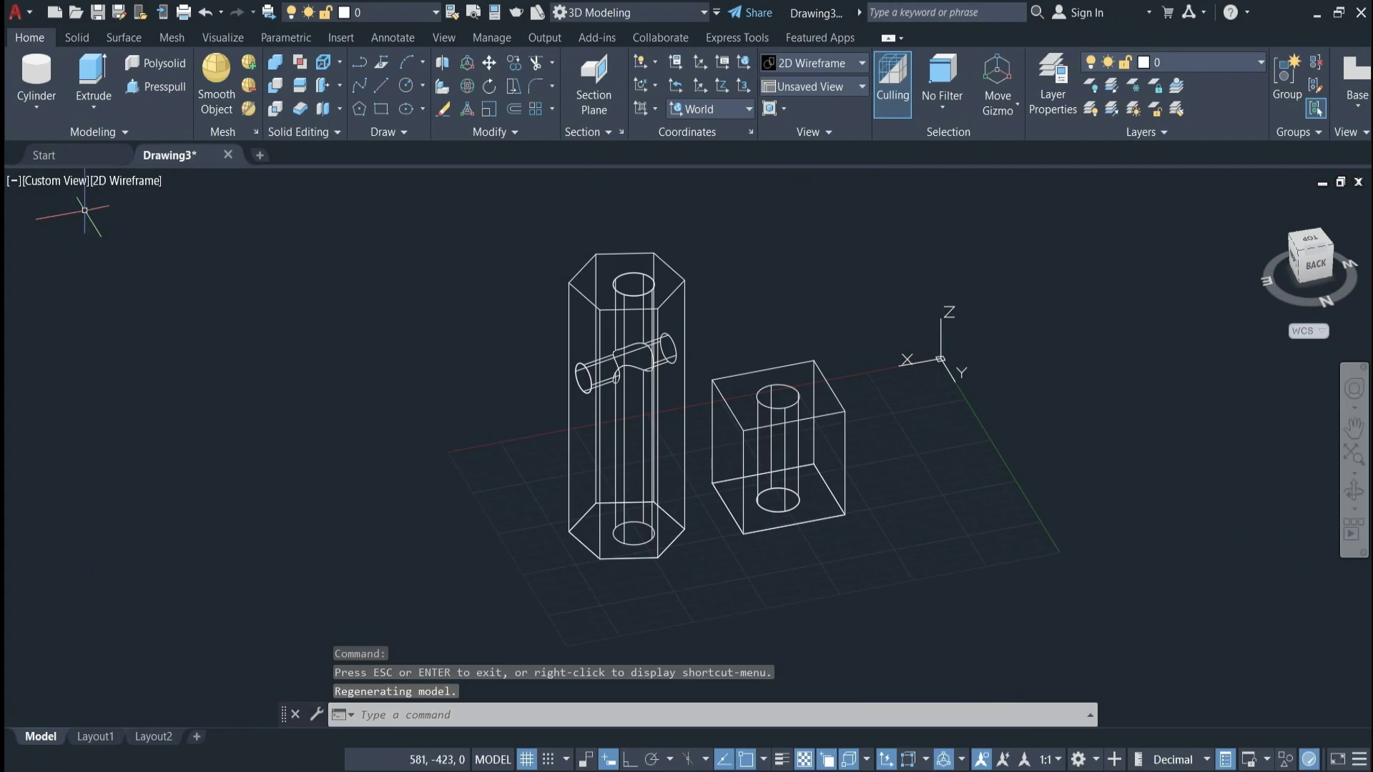
click(64, 183)
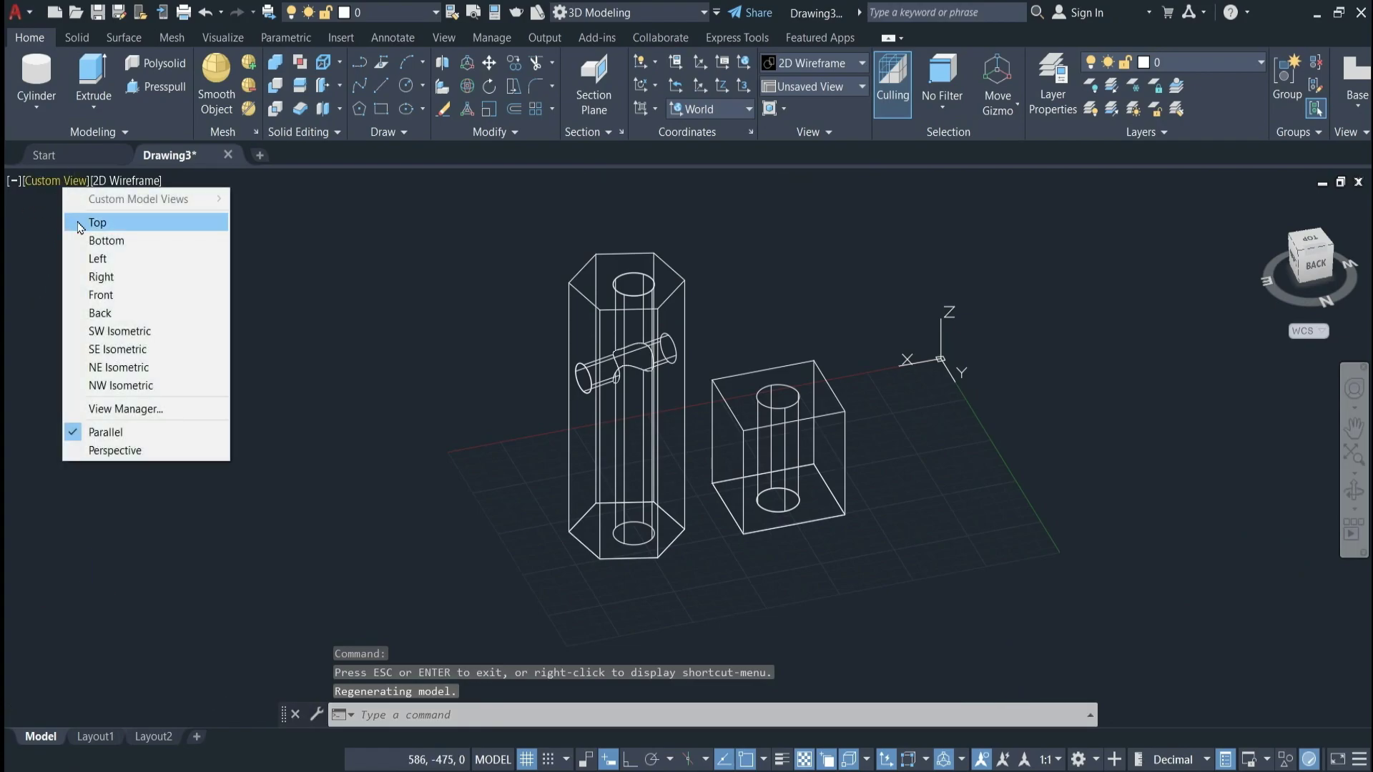
click(93, 331)
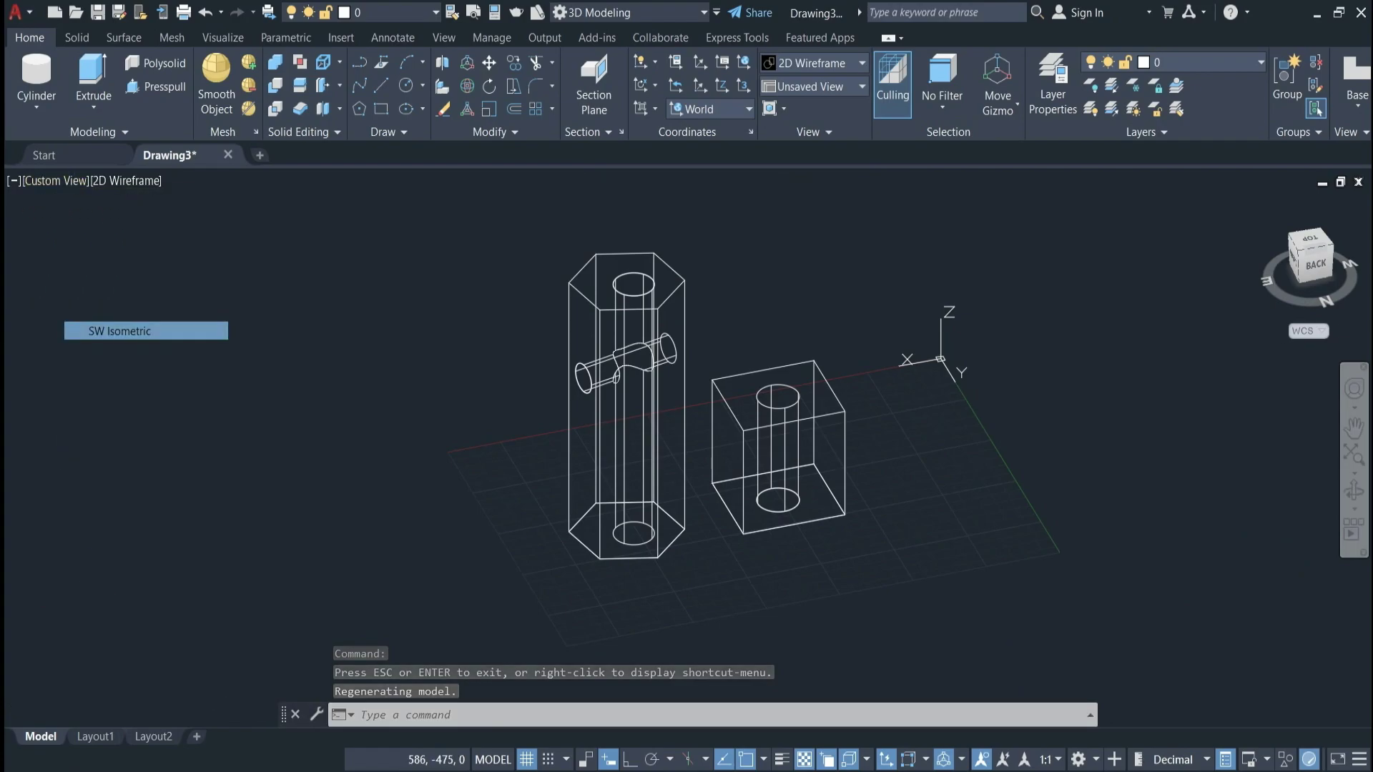
Change the visual style back to Realistic shading
click(127, 187)
click(136, 275)
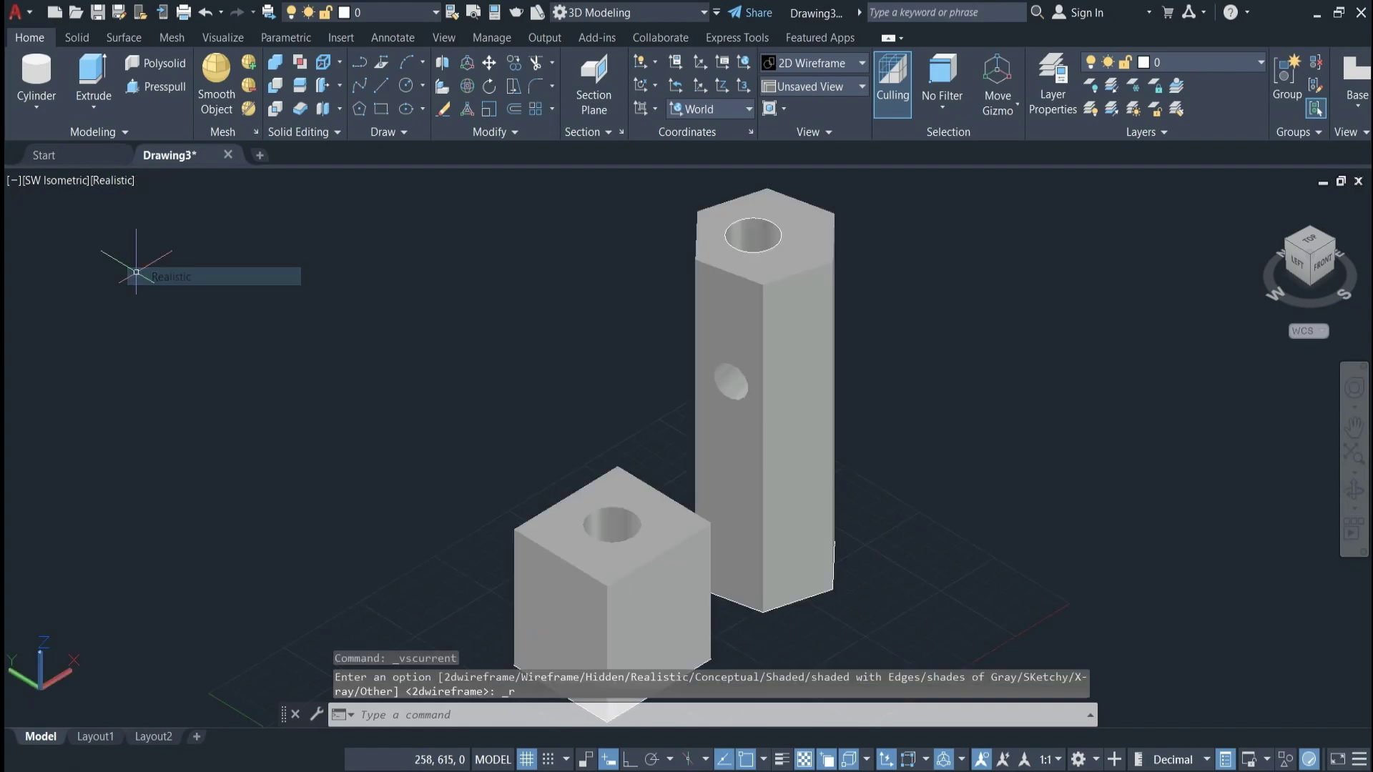
scroll(266, 327, down, 2)
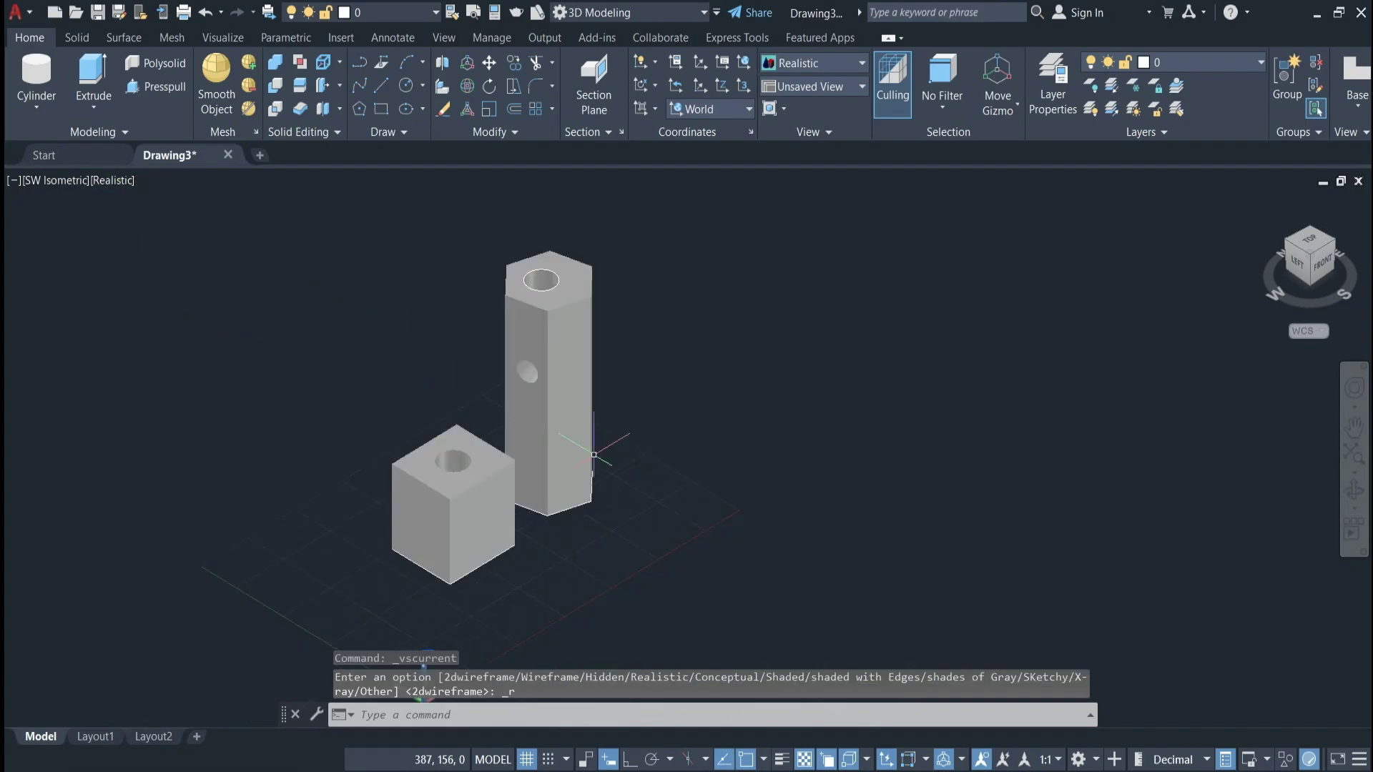
scroll(572, 494, down, 2)
scroll(551, 515, up, 2)
scroll(561, 429, up, 1)
scroll(580, 437, down, 1)
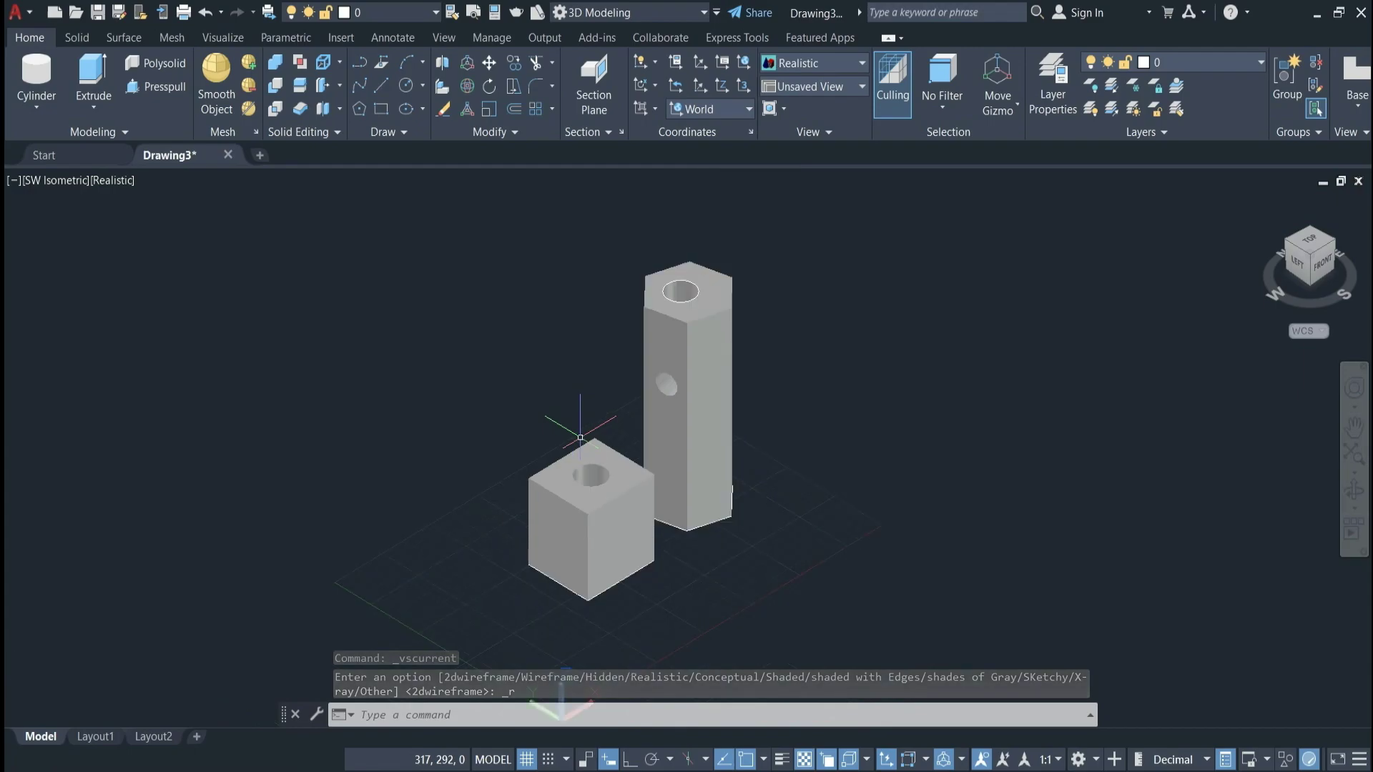